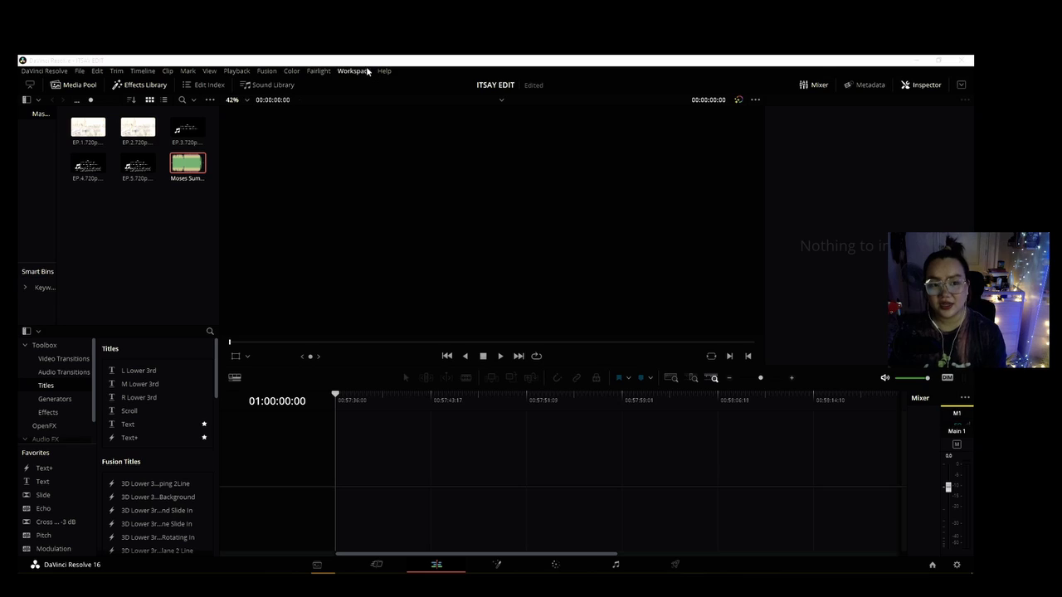
Step: Switch to the Fairlight page, move the music segment from Audio 1 down to Audio 2, and play back the join
key(shift+6)
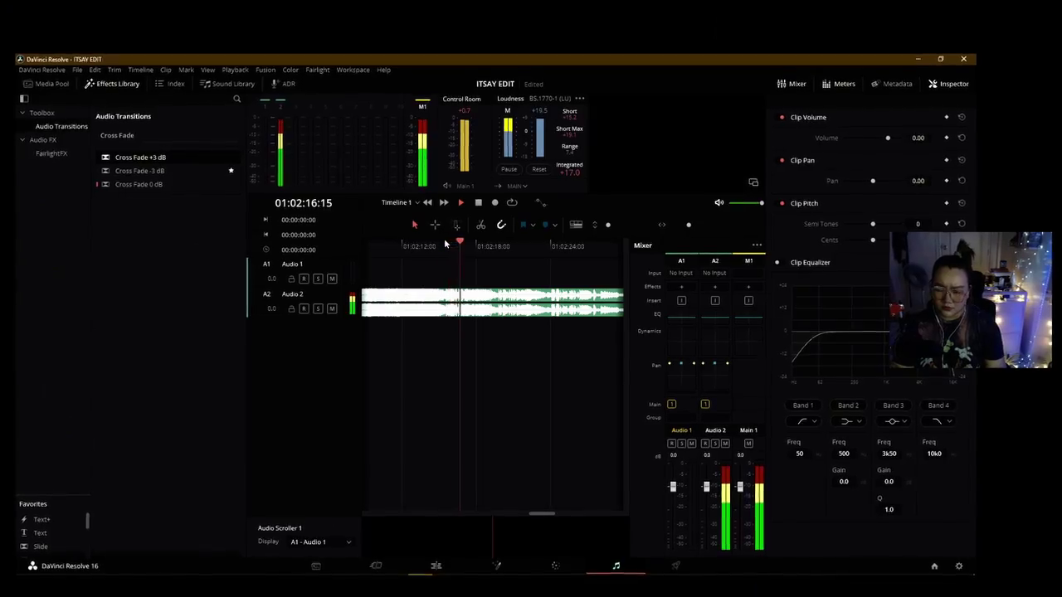
drag(410, 283, 435, 338)
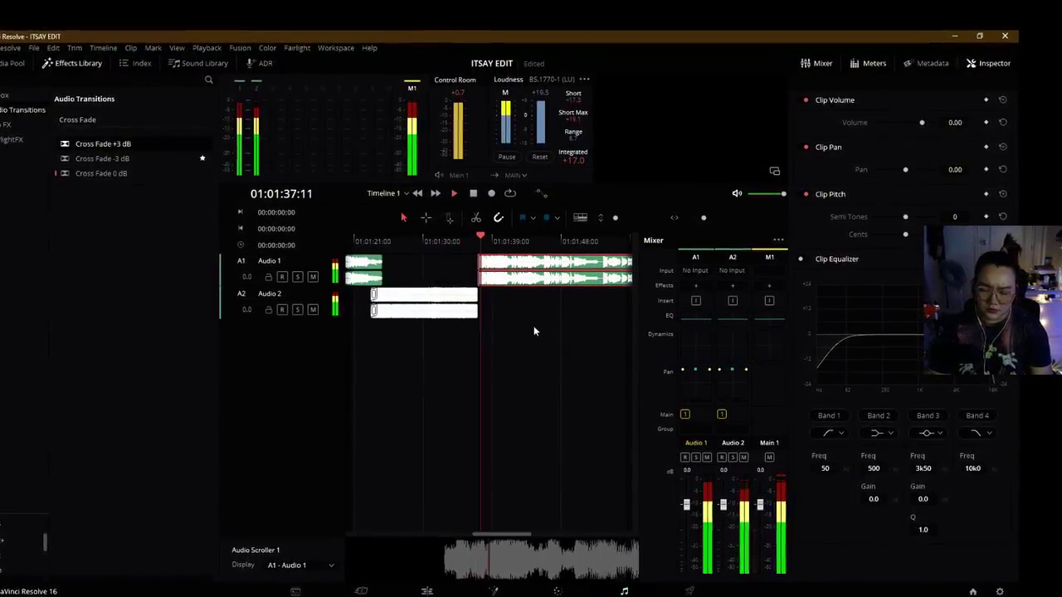
key(ctrl+equal)
click(430, 242)
click(402, 237)
key(space)
Step: Shift the following Audio 1 clip slightly earlier, apply a Cross Fade +3 dB to it, and play it back
drag(464, 261, 457, 261)
drag(84, 137, 437, 259)
click(410, 239)
key(space)
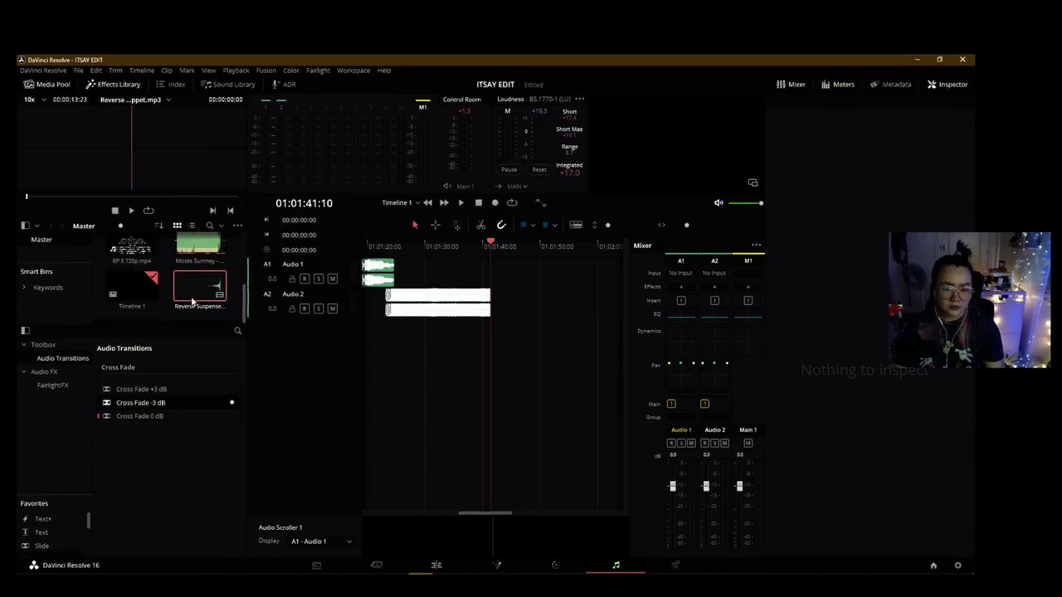
Step: Place the Reverse Suspense sound effect on a new Audio 3 track under the end of the Audio 2 segment and play it
drag(192, 286, 495, 327)
key(ctrl+equal)
click(378, 248)
key(space)
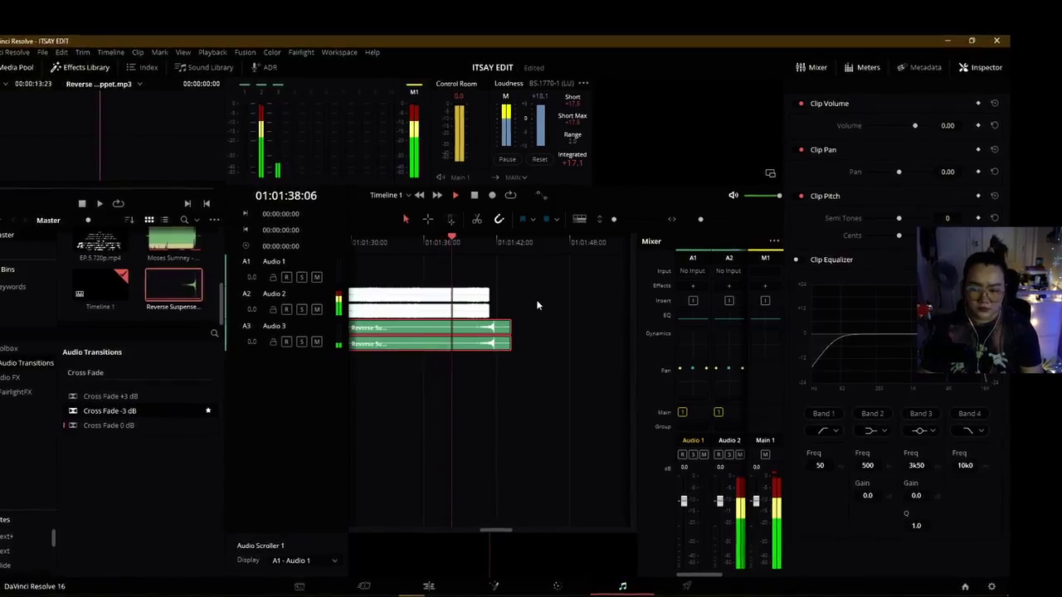
Step: Nudge the Reverse Suspense clip on Audio 3 slightly earlier to line up with the music join and play it
key(space)
key(ctrl+equal)
key(ctrl+equal)
key(ctrl+equal)
drag(483, 331, 461, 330)
click(444, 244)
key(space)
Step: Play back the music transition with the reverse effect repeatedly to check how the layered audio blends
click(402, 242)
key(space)
key(ctrl+minus)
key(ctrl+minus)
key(ctrl+minus)
key(ctrl+minus)
click(393, 240)
key(space)
click(389, 239)
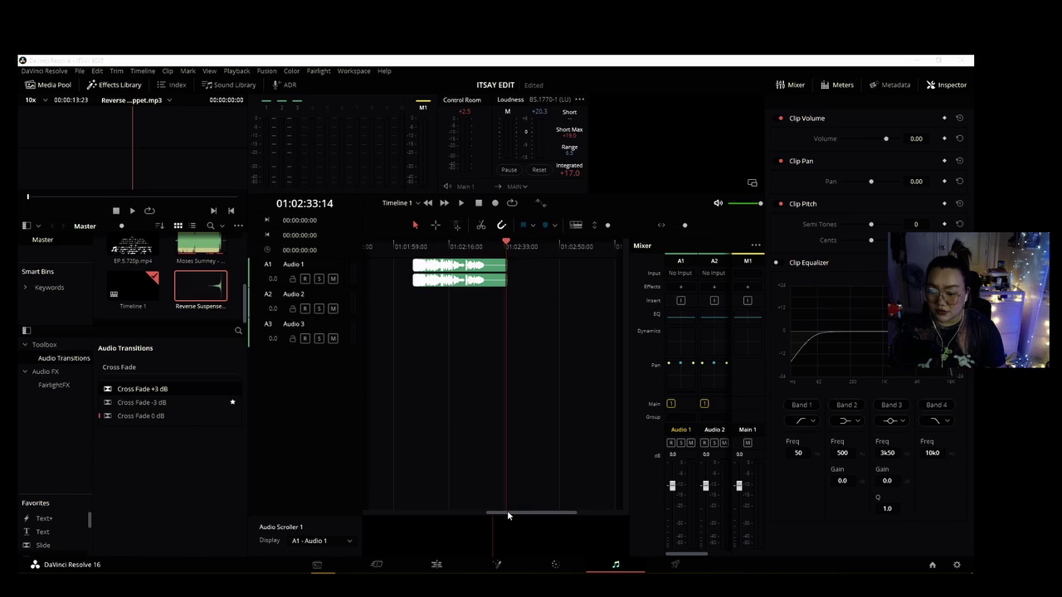
Step: Open the timeline on the Edit page and move the playhead into the gap just before the last music clip
drag(507, 510, 372, 503)
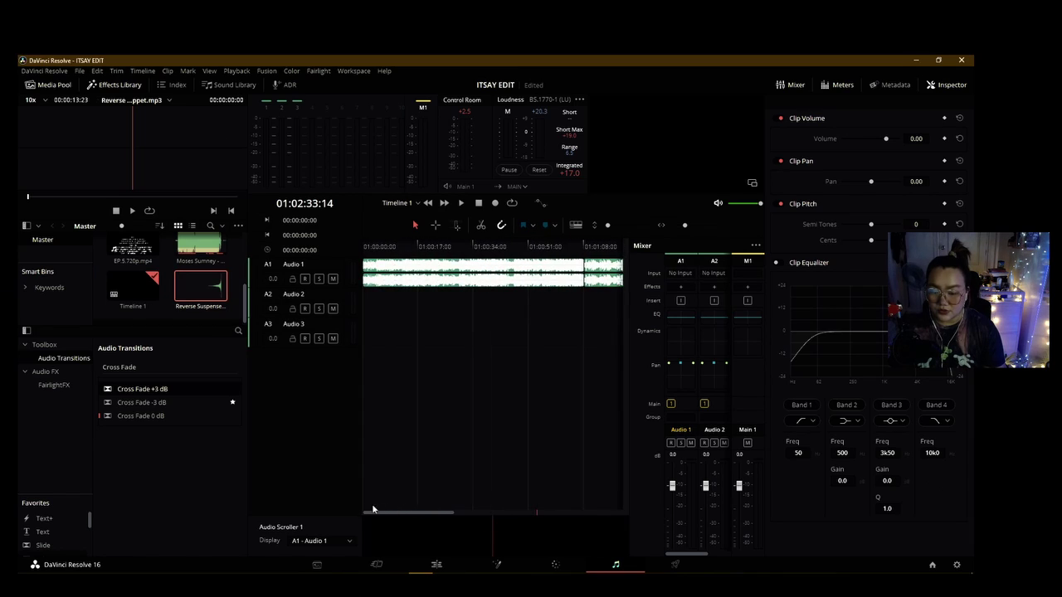
click(434, 564)
key(ctrl+minus)
drag(342, 398, 320, 396)
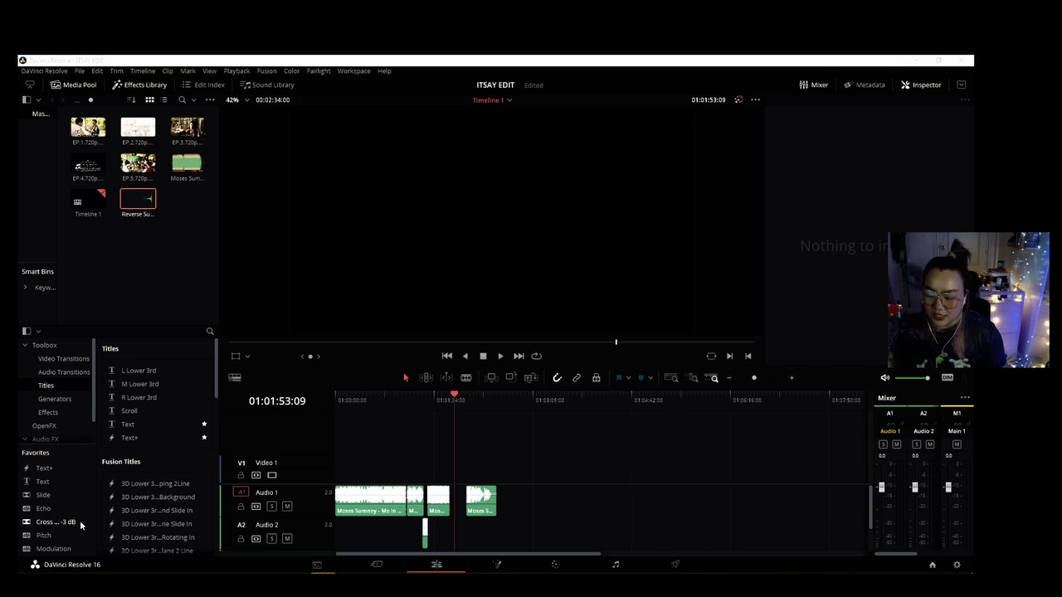
click(437, 508)
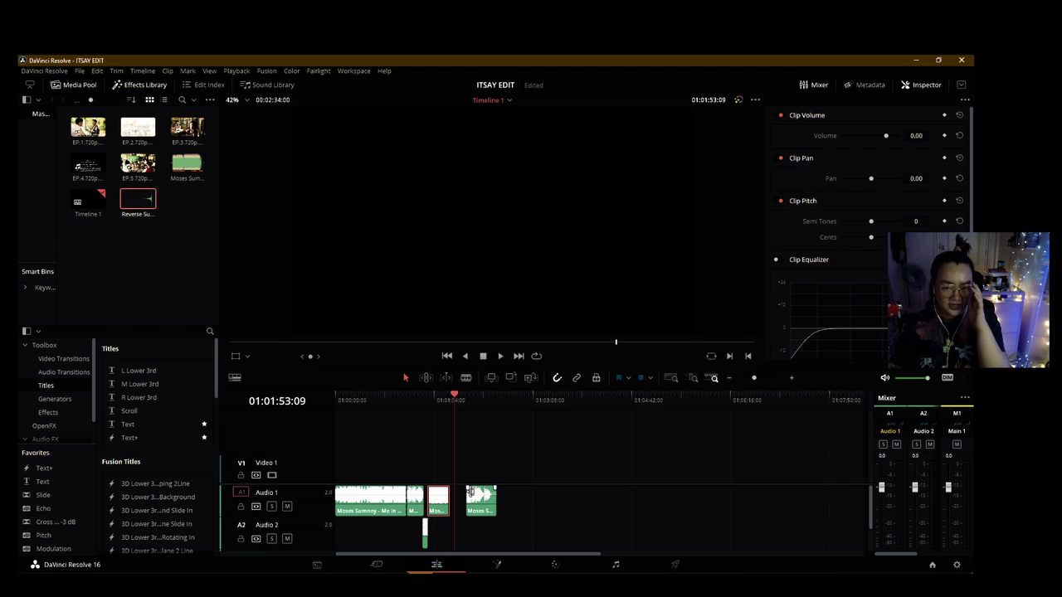
click(464, 398)
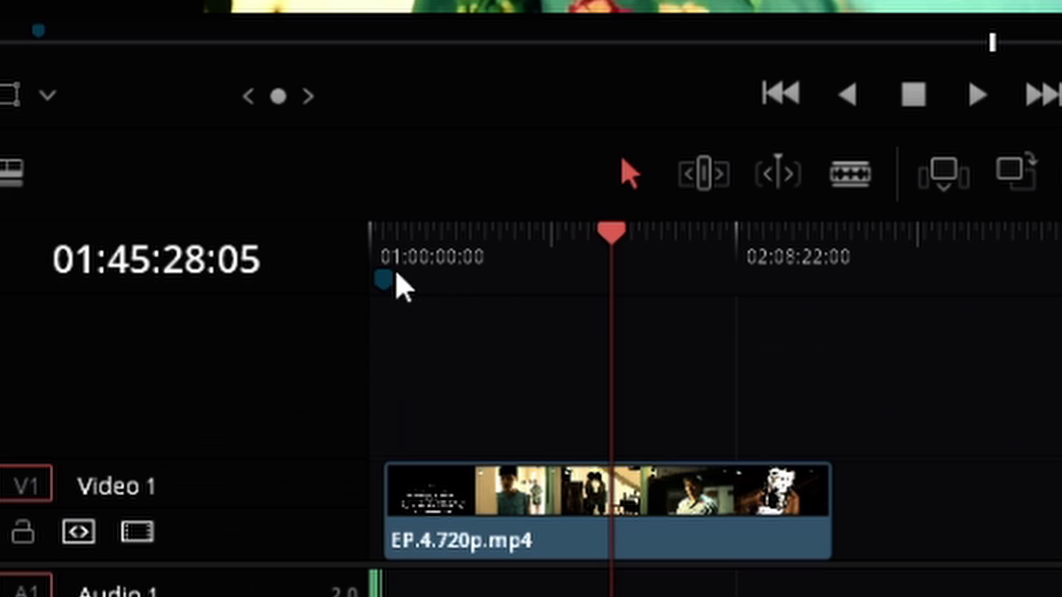
Step: Play back the opening hammock clip on Video 1 against the music
mouse_move(342, 410)
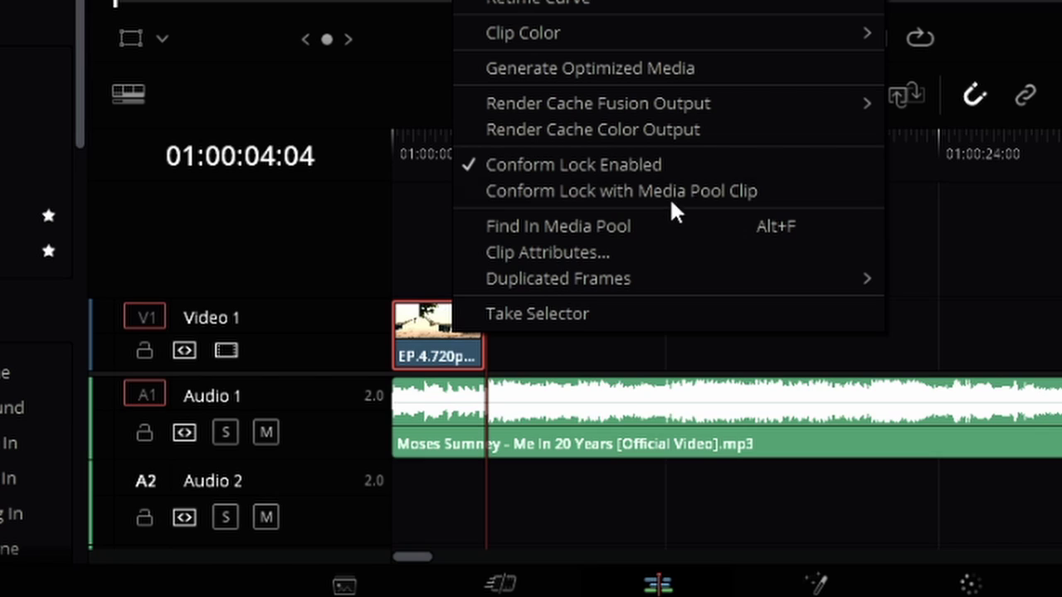
mouse_move(409, 374)
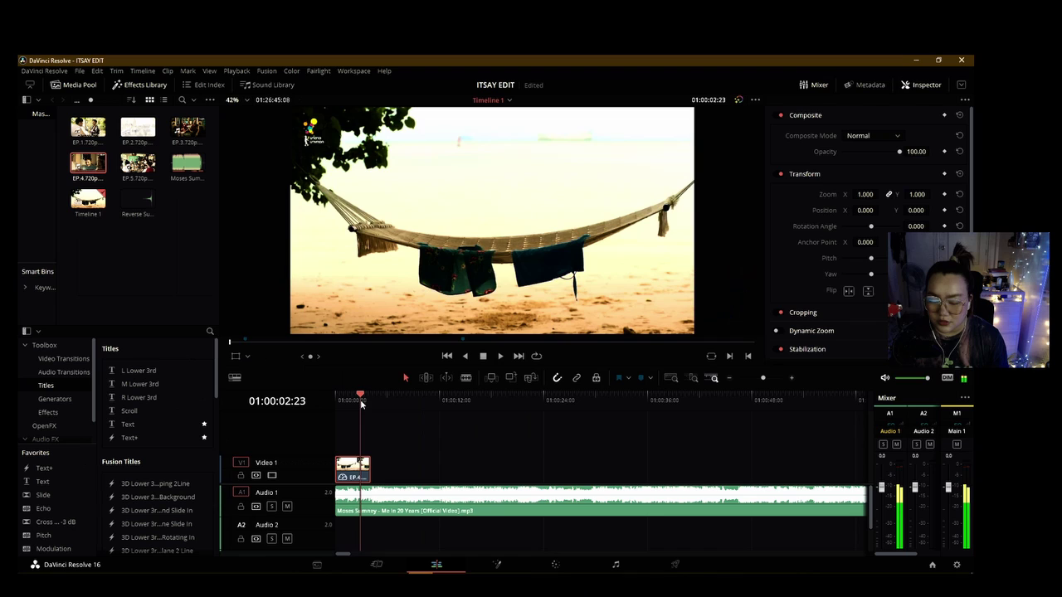
click(426, 156)
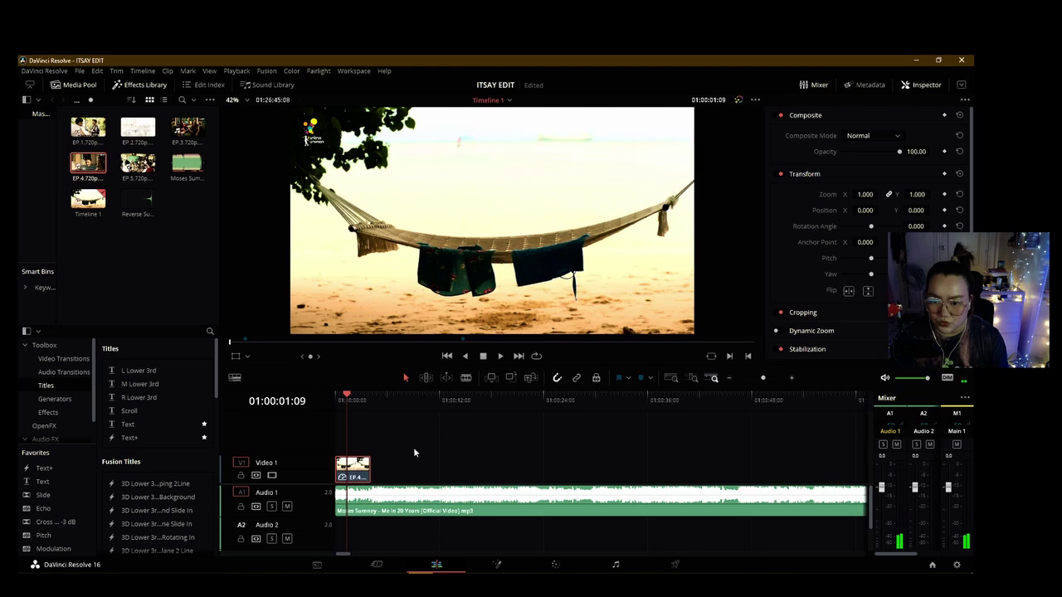
key(space)
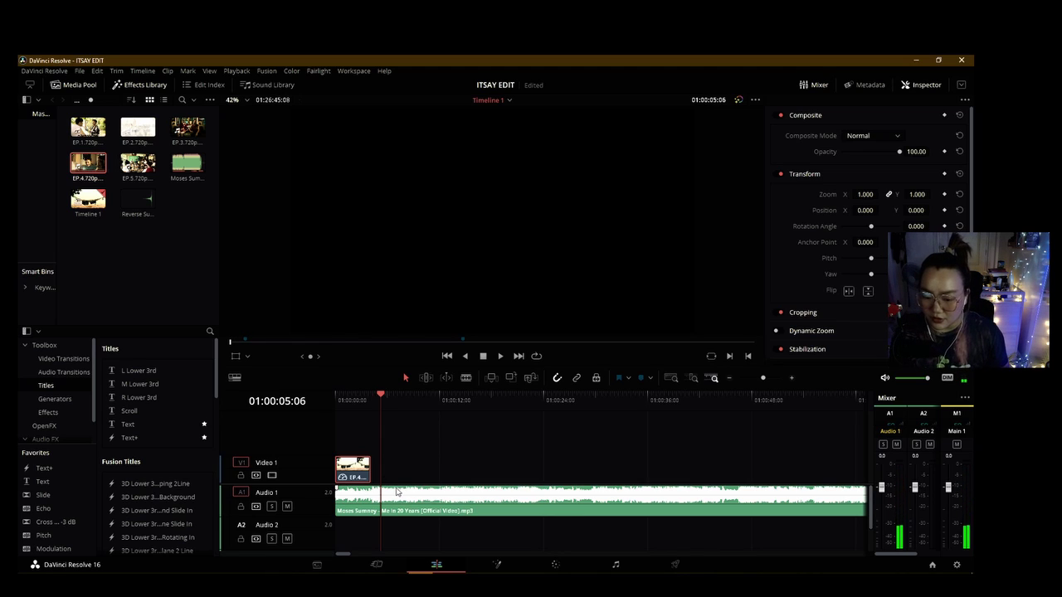
Step: Locate the marked spot just before 01:39:00:00 on the long EP.4.720p.mp4 source clip
scroll(386, 472, down, 2)
scroll(387, 475, down, 2)
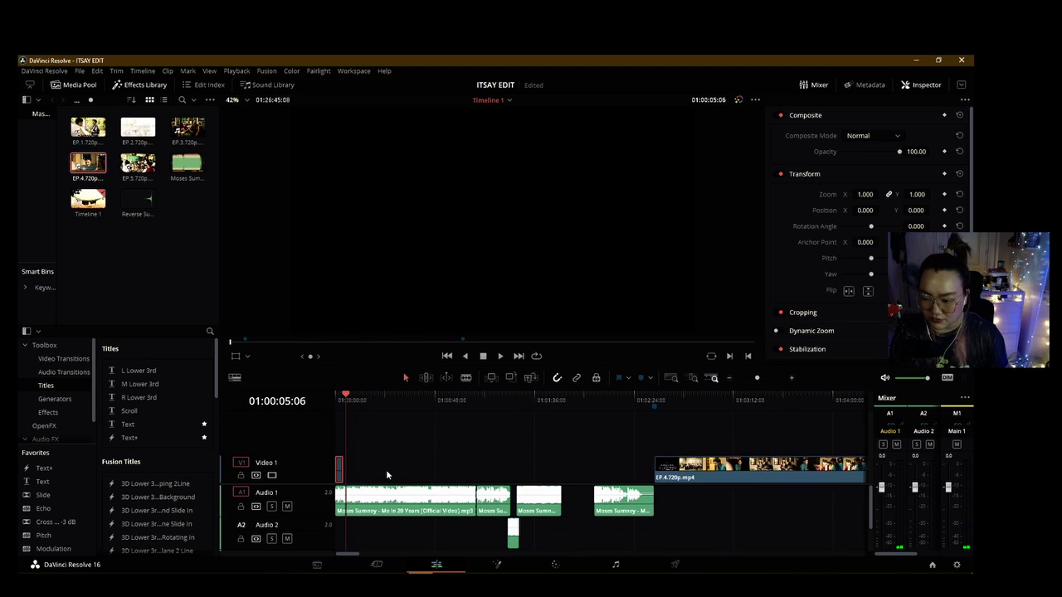
scroll(387, 474, down, 1)
scroll(386, 474, down, 2)
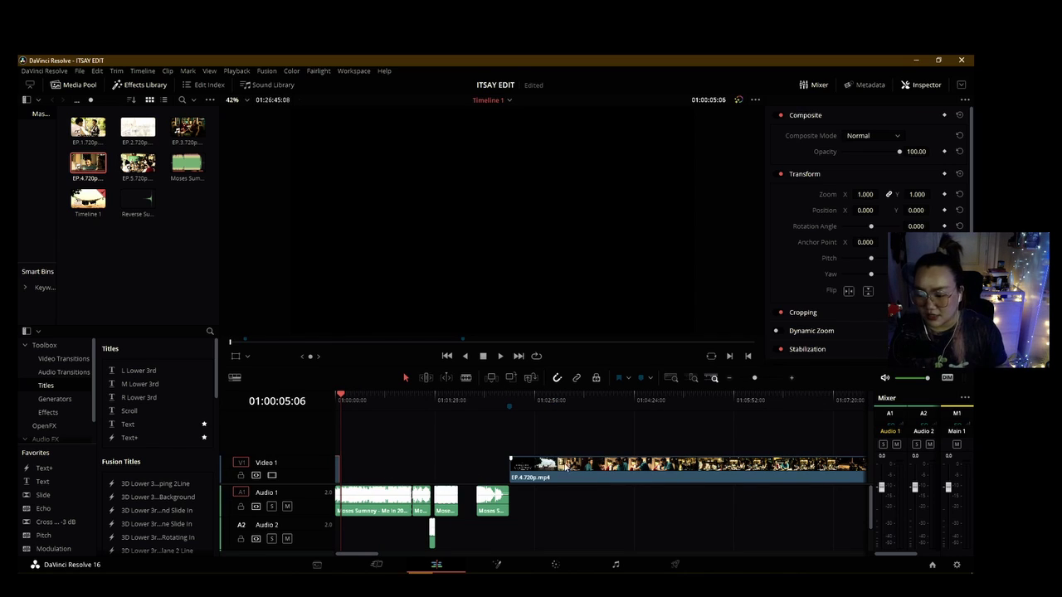
scroll(505, 469, down, 4)
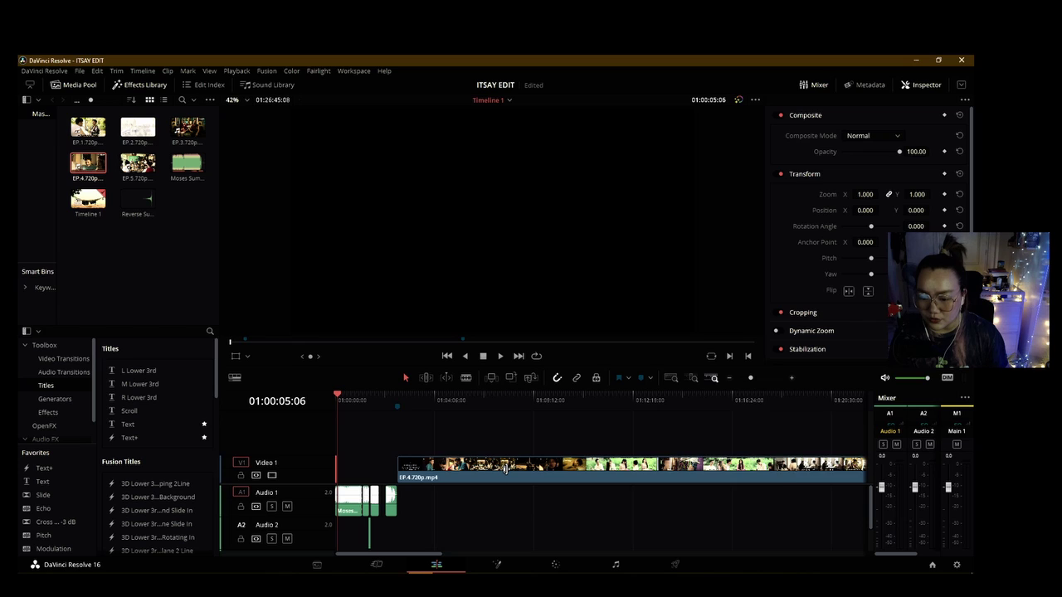
scroll(505, 470, up, 3)
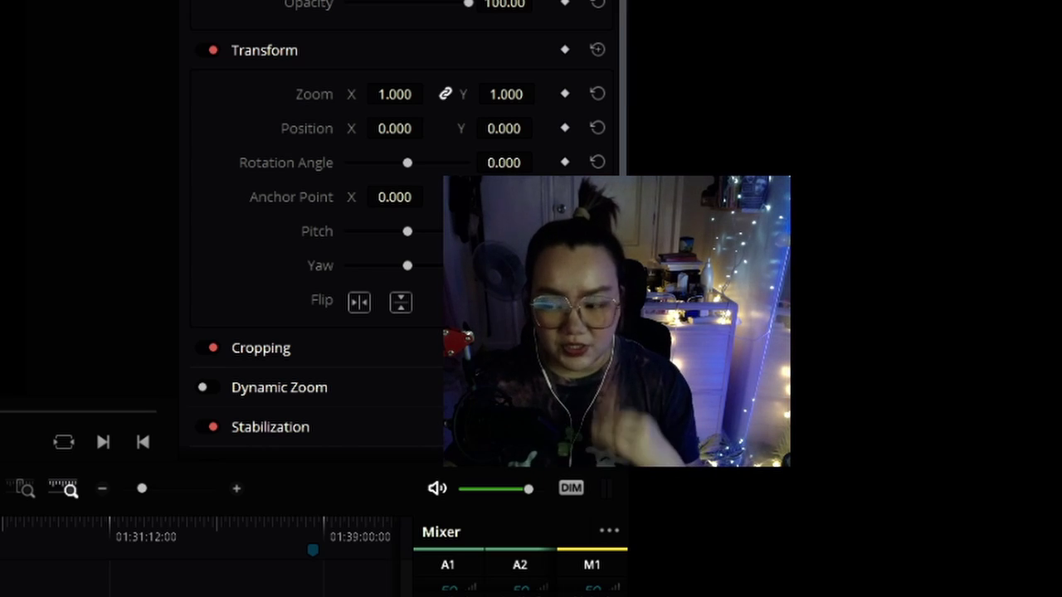
click(318, 534)
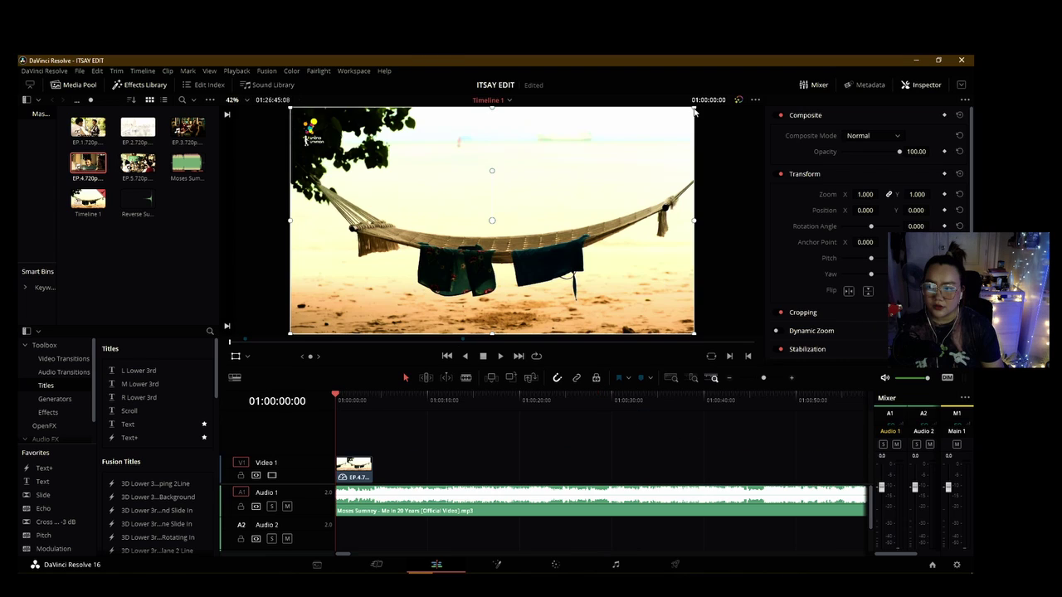
Step: Try enlarging the hammock clip to a zoom of about 1.131 in the viewer and undo it
drag(696, 104, 721, 86)
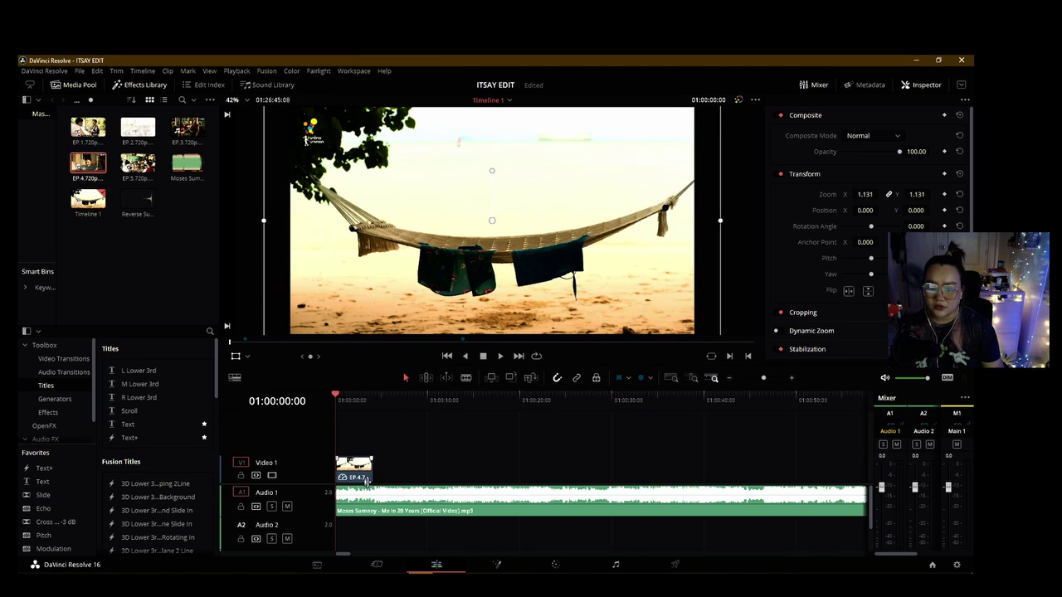
key(ctrl+z)
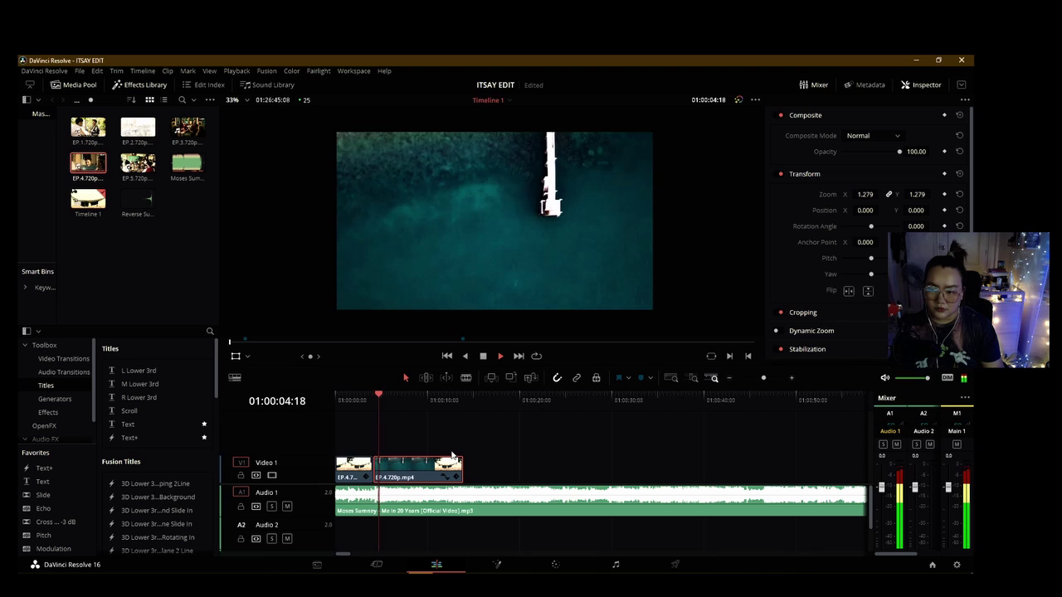
Step: Play back the cut and align the start of the aerial pier clip with the beat at 01:00:04:06
key(space)
key(ctrl+equal)
key(ctrl+equal)
key(ctrl+equal)
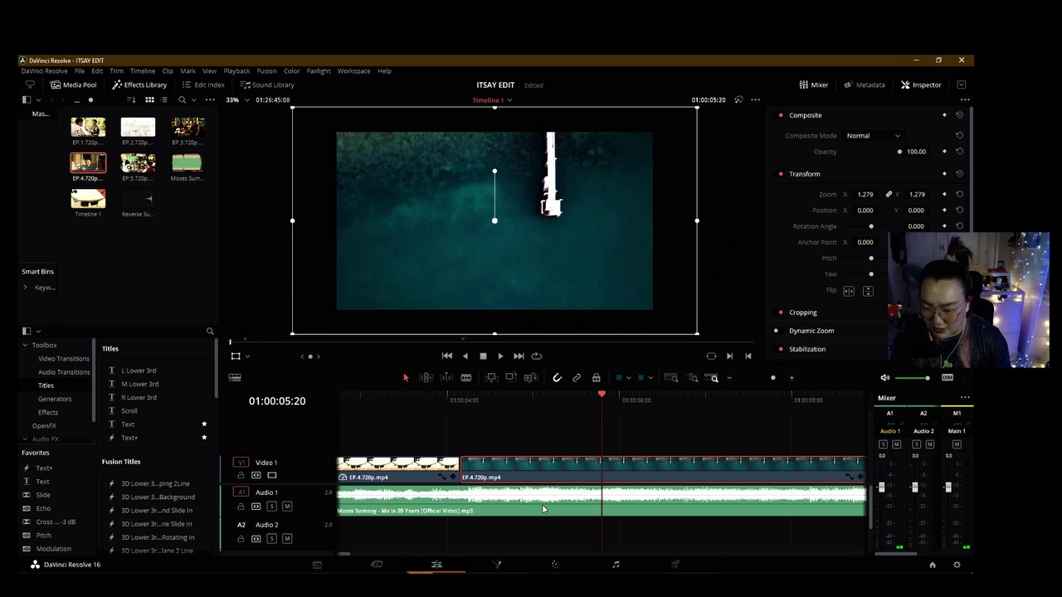
drag(463, 398, 471, 397)
key(space)
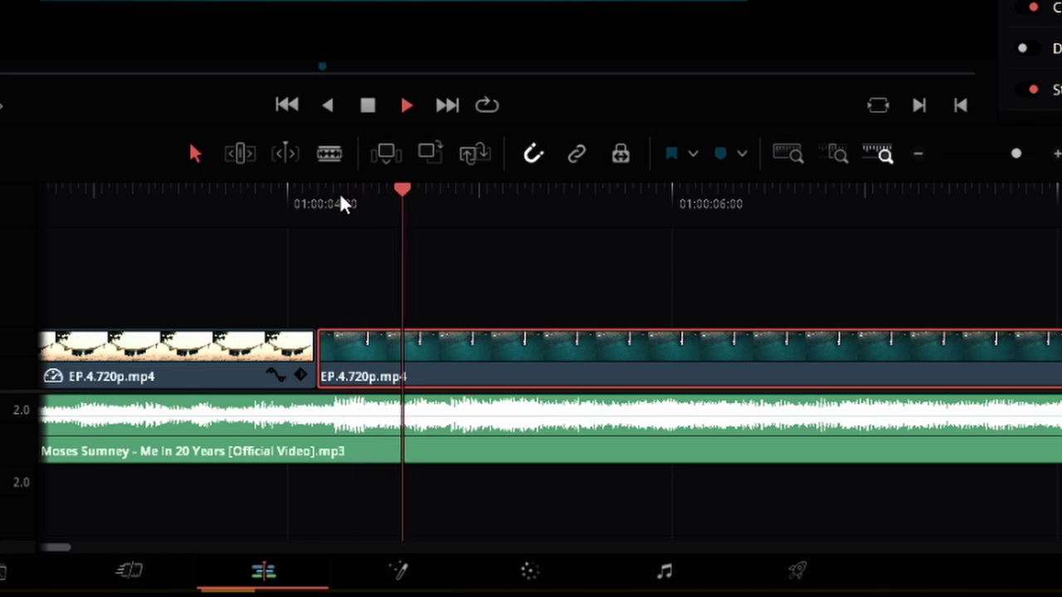
click(333, 210)
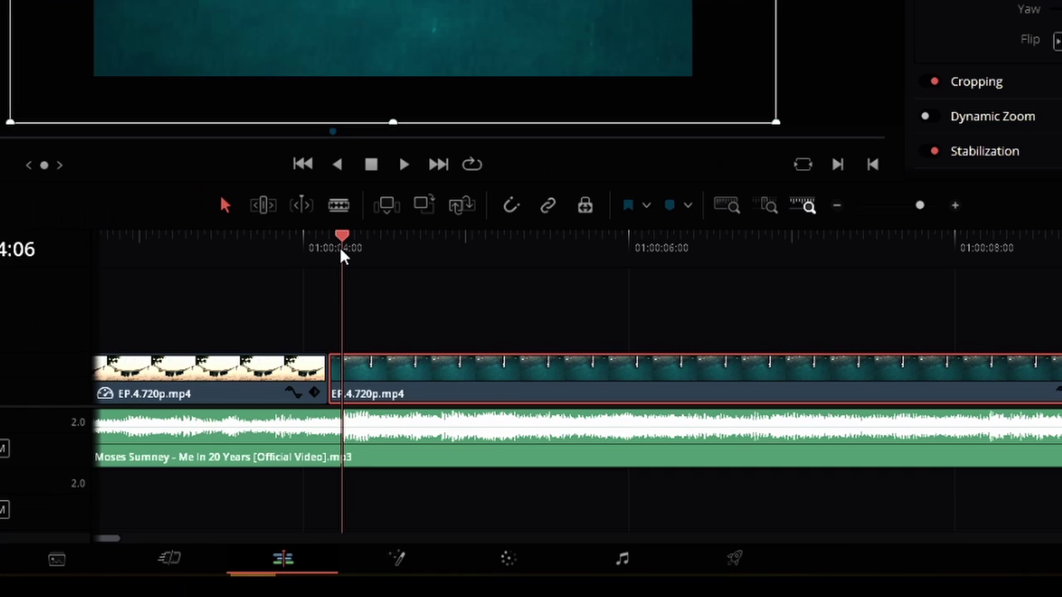
key(space)
click(342, 254)
drag(335, 378, 345, 380)
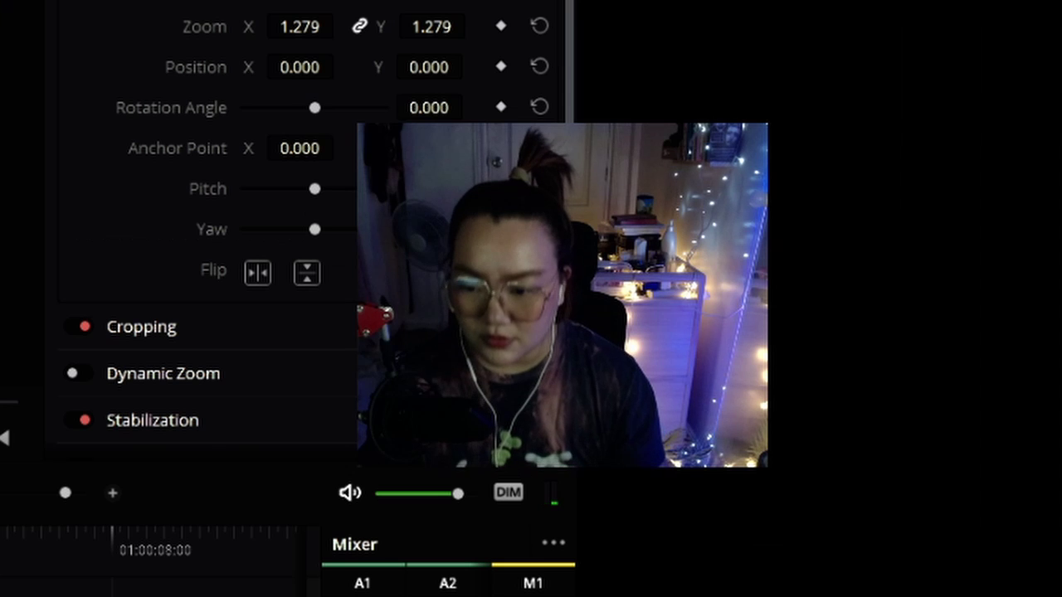
Step: Split the pier clip at about 01:00:08:16 and remove the part after the cut
key(ctrl+minus)
key(ctrl+minus)
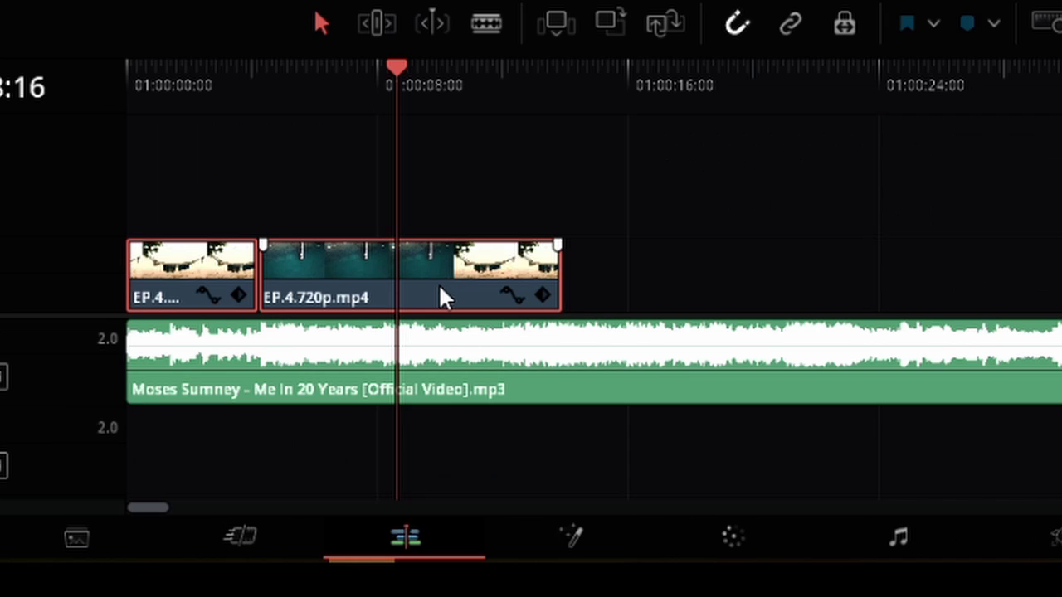
key(ctrl+b)
click(420, 198)
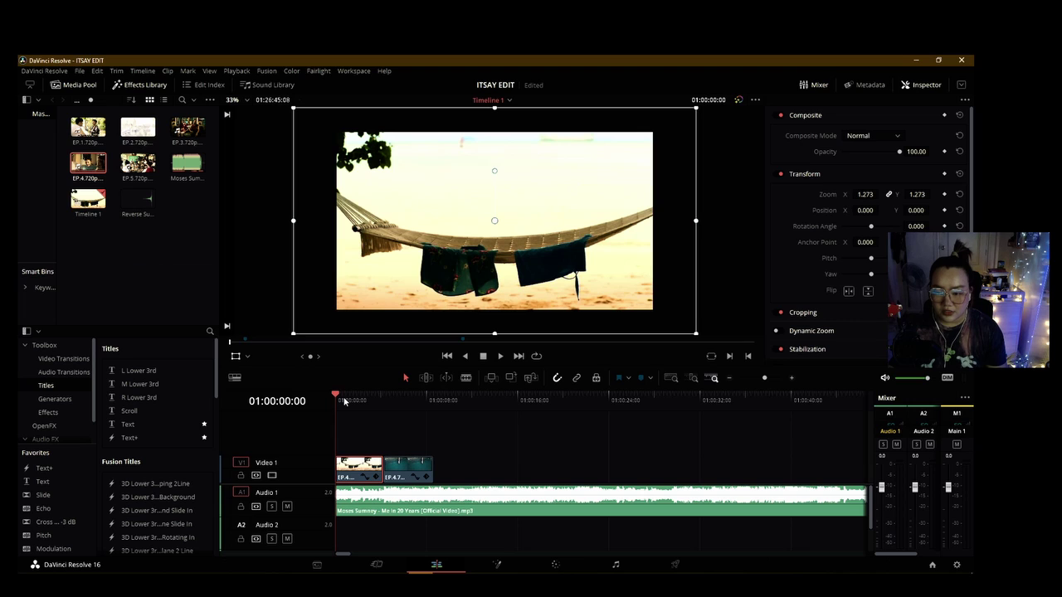
Step: Enlarge the inner Dynamic Zoom frame on the hammock clip for a subtler zoom and play it back
key(space)
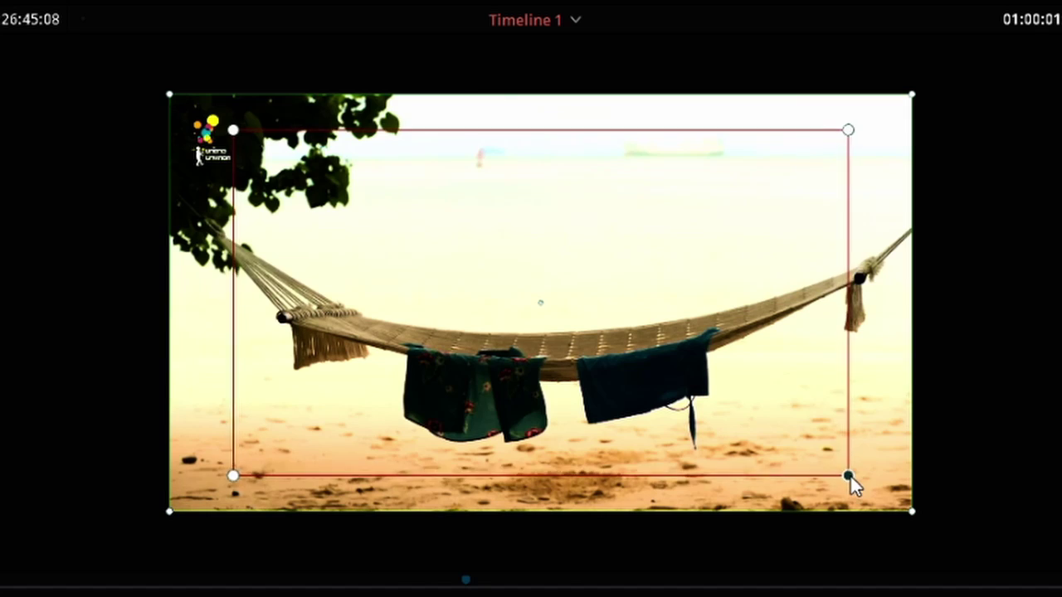
drag(848, 479, 882, 496)
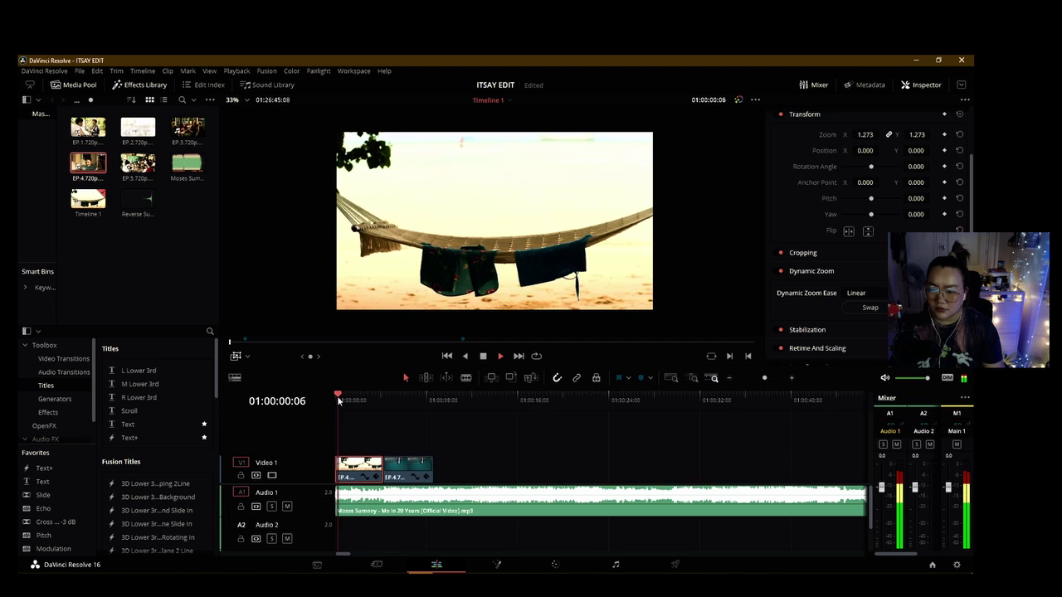
key(space)
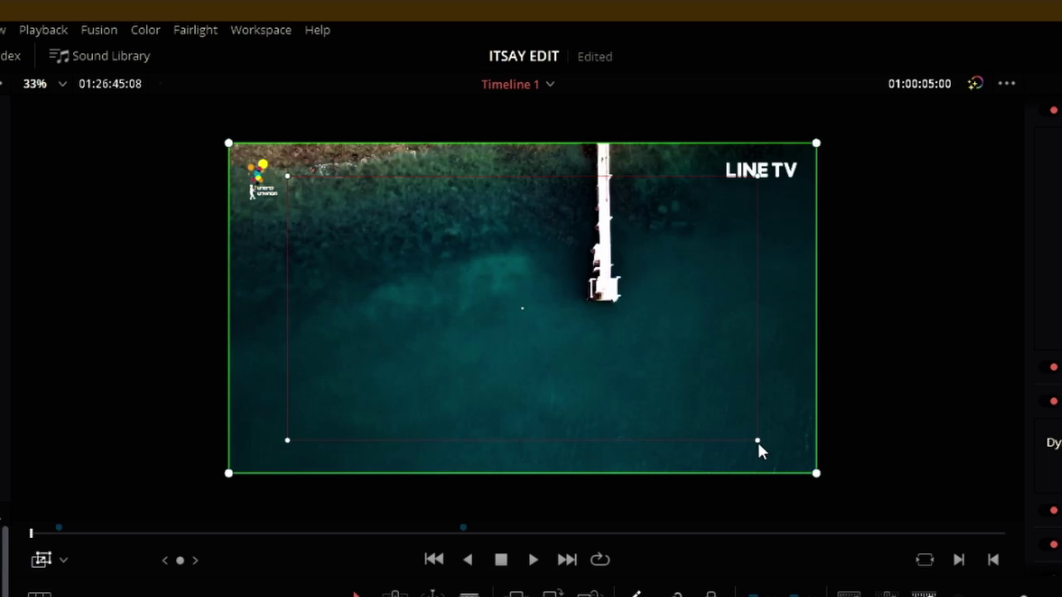
Step: Enlarge the inner Dynamic Zoom frame on the pier clip and return the playhead to the timeline start
drag(758, 444, 795, 459)
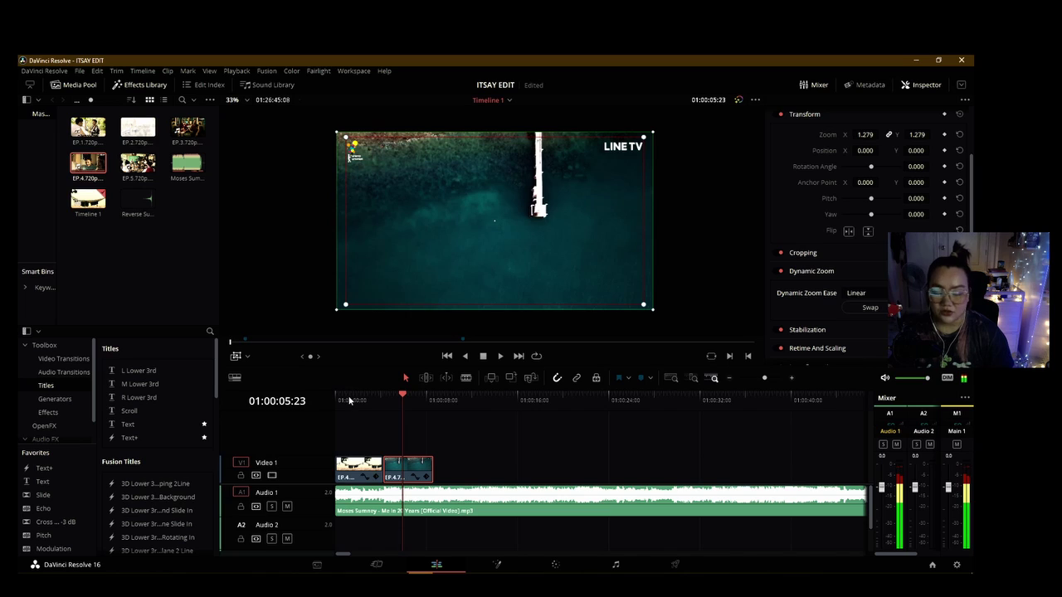
click(350, 401)
key(Home)
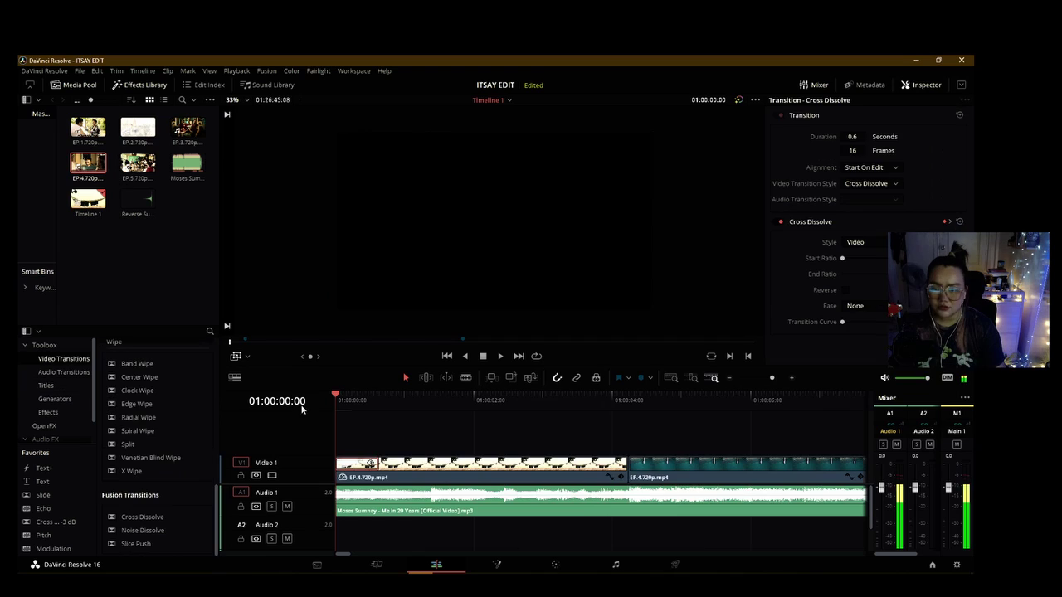
Step: Lengthen the Cross Dissolve at the start of the hammock clip to about 2.8 seconds and play it back
key(space)
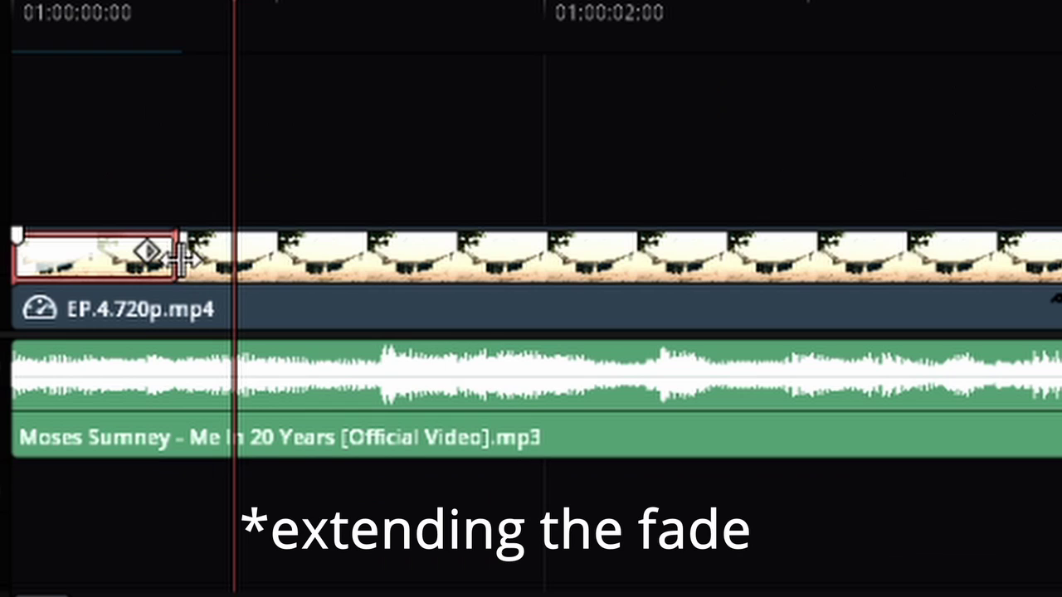
drag(379, 462, 508, 462)
drag(363, 402, 335, 403)
key(space)
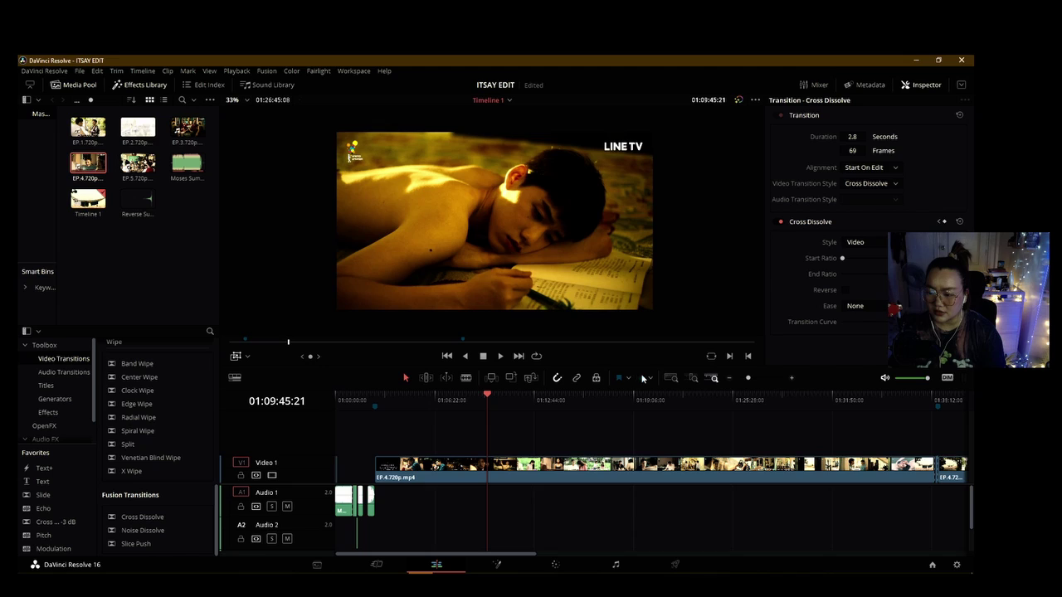
Step: Add a timeline marker at 01:09:45:21 over the EP.4 source clip and open its settings
click(641, 378)
double_click(488, 407)
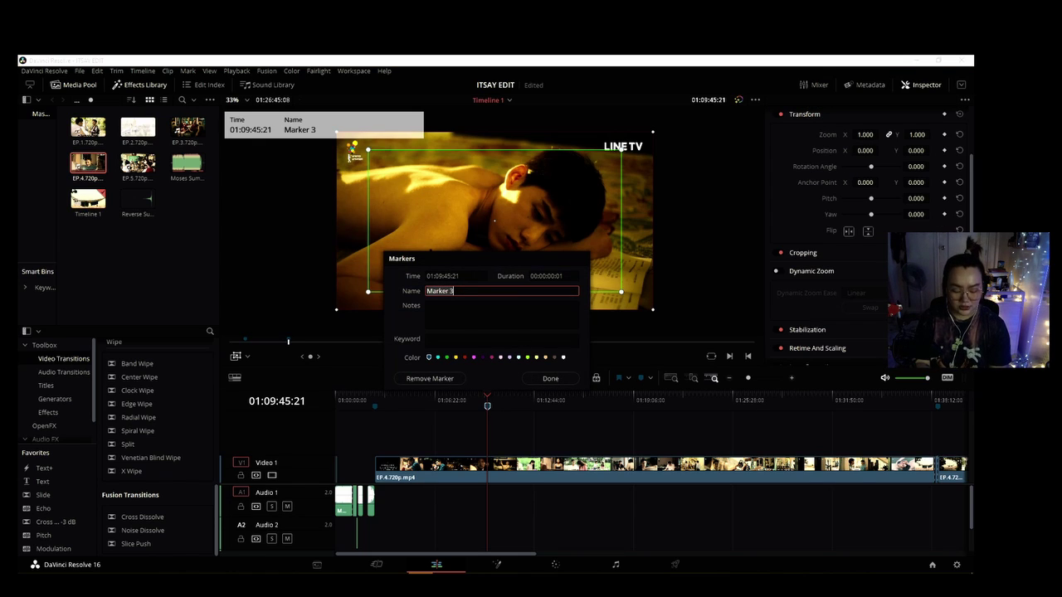
drag(819, 396, 819, 397)
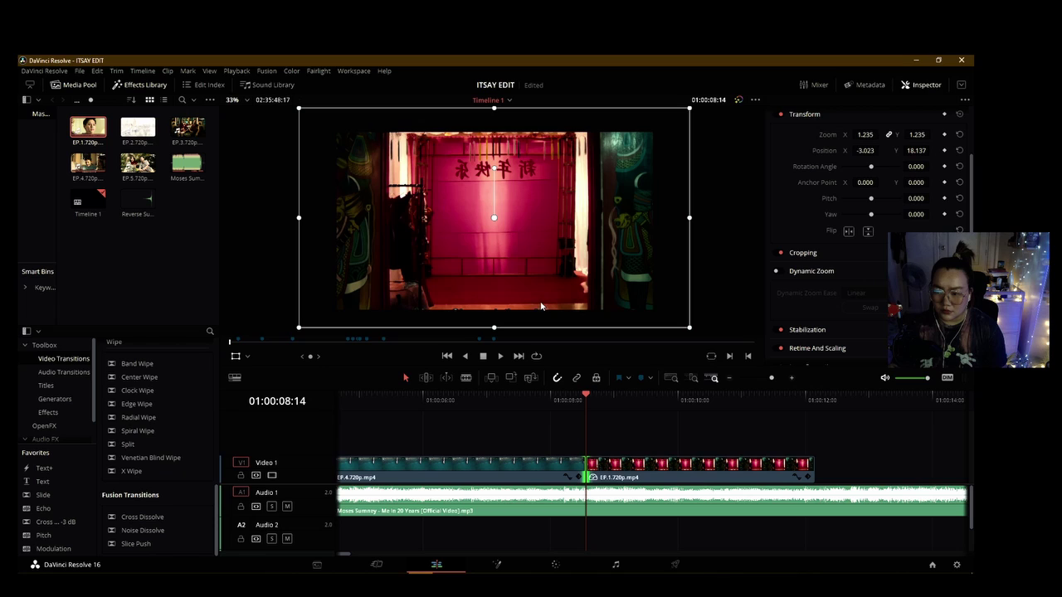
Step: Play through to the end of the pink stage clip, paste the copied clip there and enlarge the hands-on-table picture
click(554, 401)
key(space)
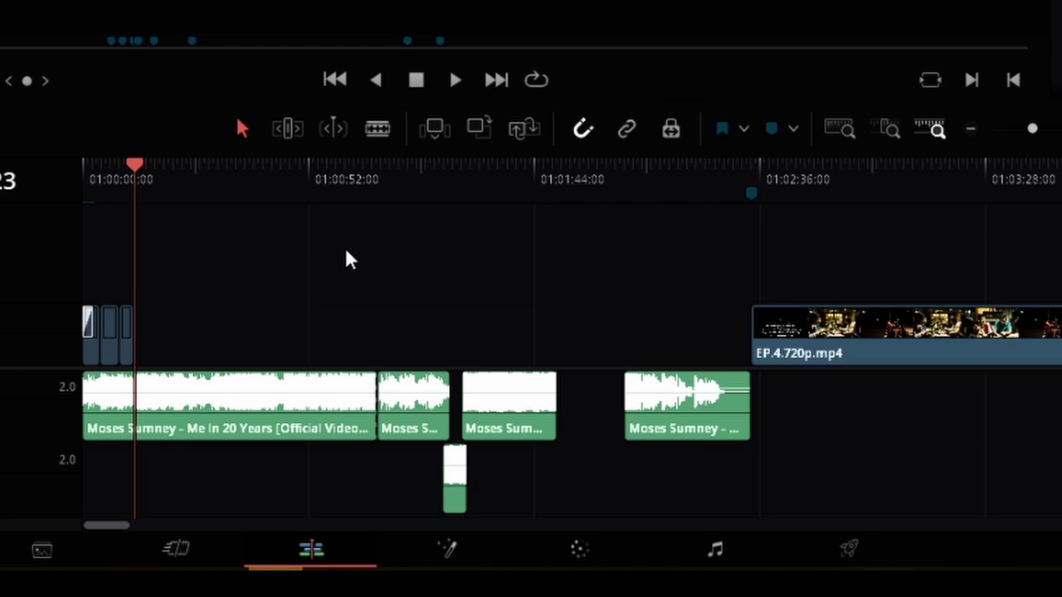
key(ctrl+v)
scroll(216, 376, up, 5)
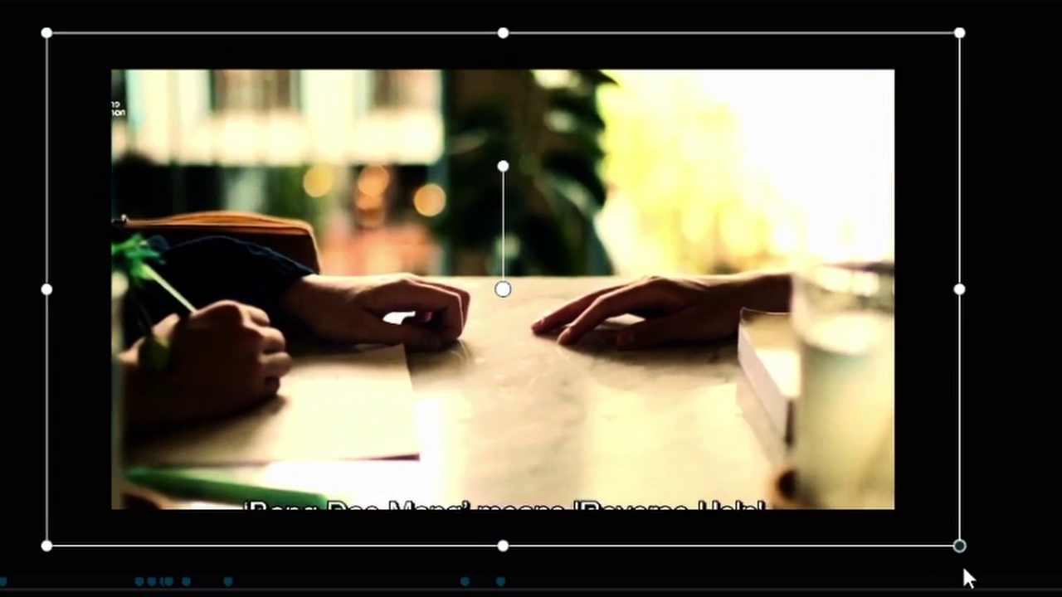
drag(965, 575, 1002, 591)
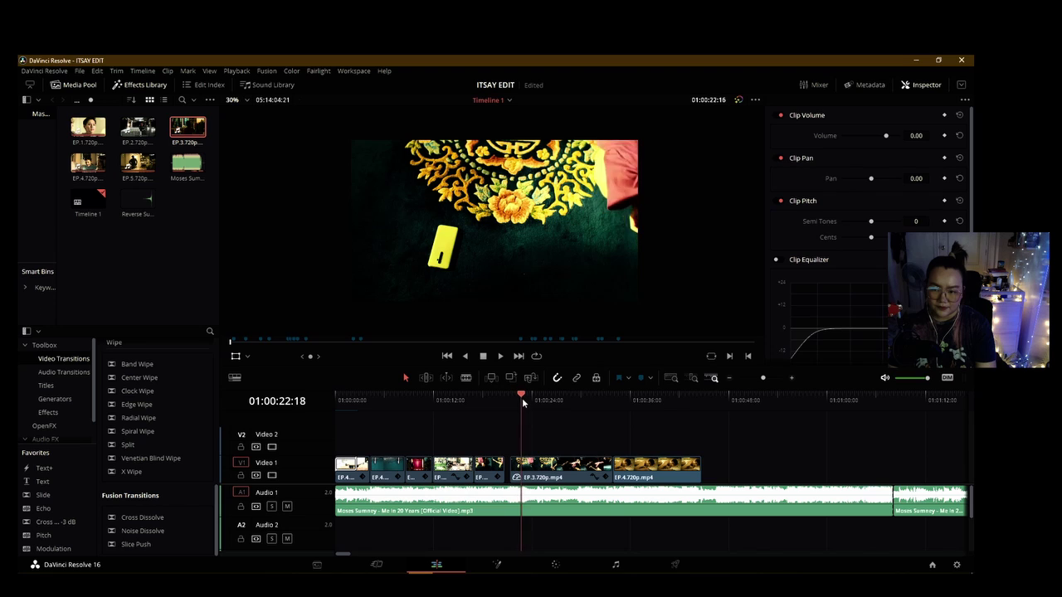
Step: Trim the start of the slowed EP.3 clip showing the phone on the embroidered rug
drag(521, 399, 532, 399)
drag(515, 475, 533, 475)
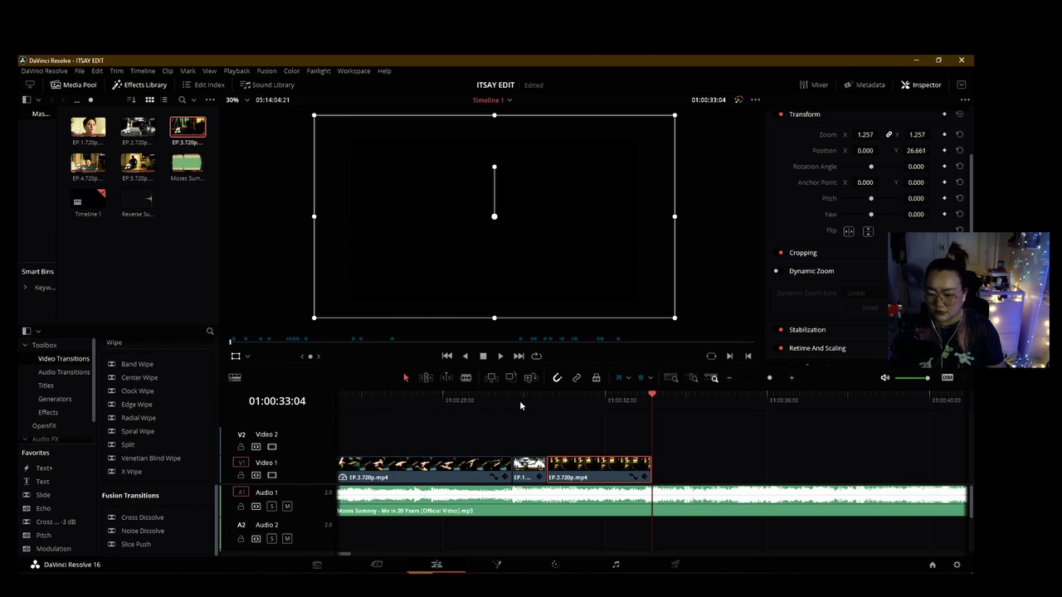
Step: Play back the cut into the EP.1 beach tree clip from its start
click(519, 400)
key(space)
key(space)
click(515, 400)
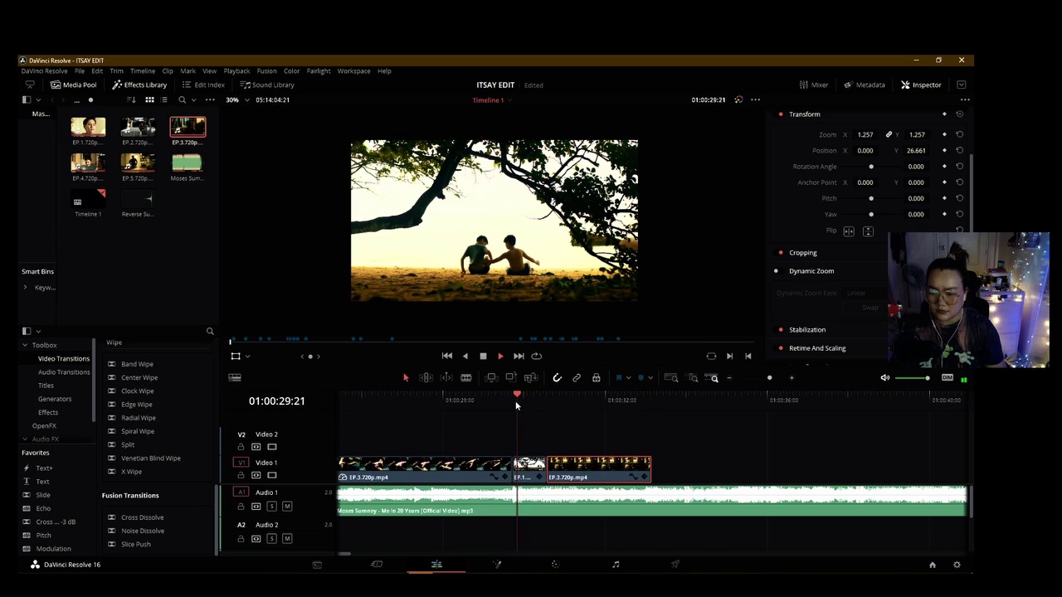
key(space)
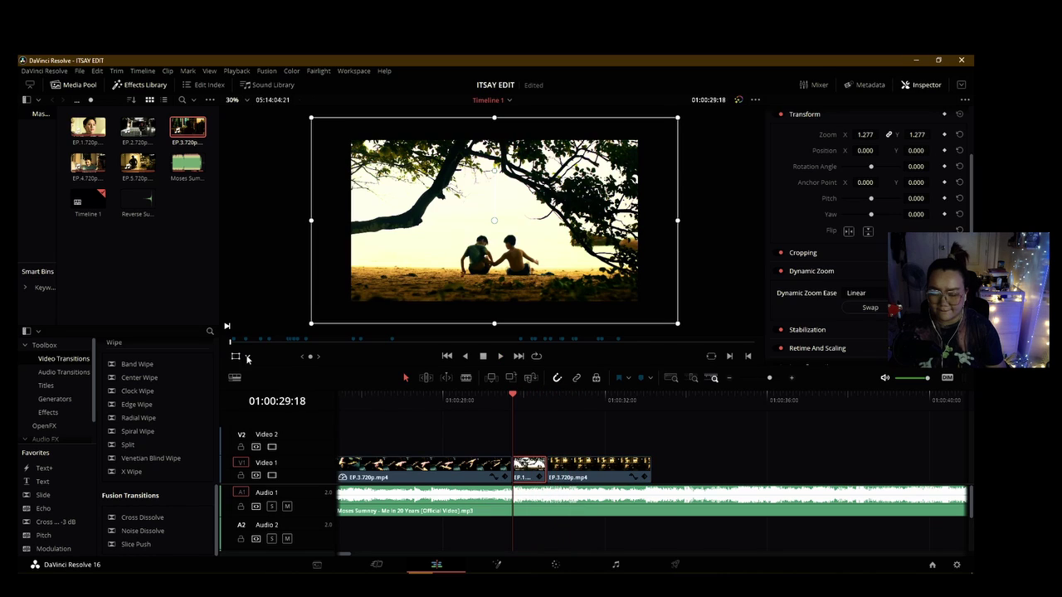
Step: Enlarge the inner Dynamic Zoom frame on the beach tree clip for a subtler zoom and play it back
click(247, 359)
click(267, 385)
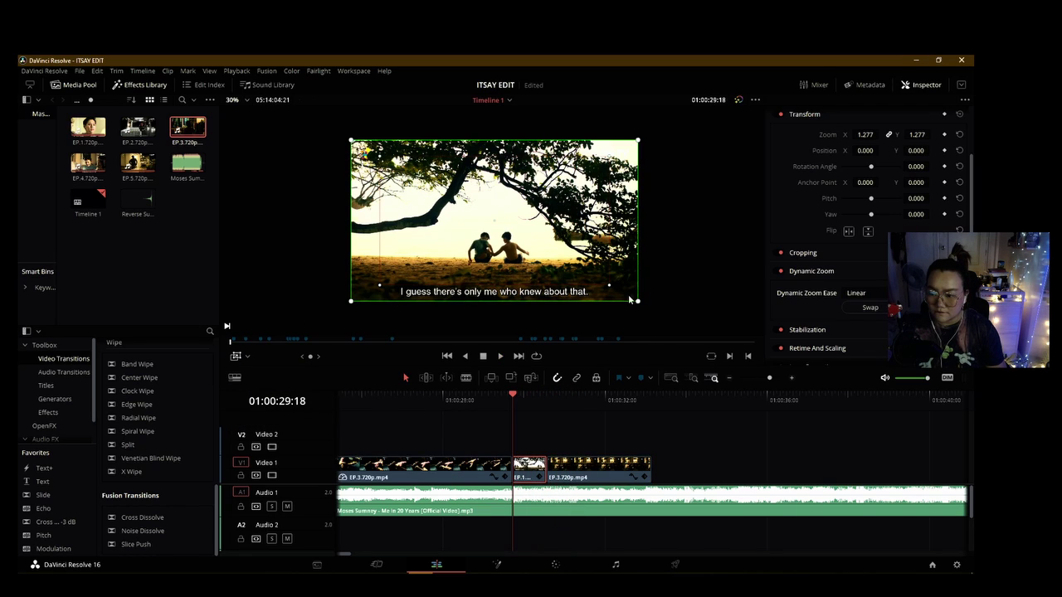
drag(609, 285, 628, 298)
key(space)
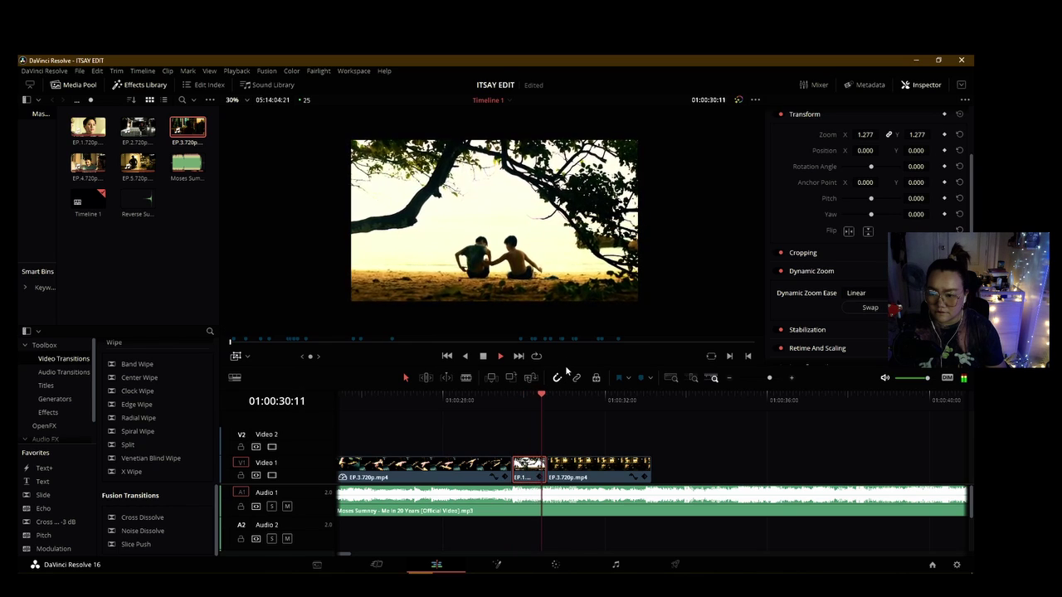
click(524, 401)
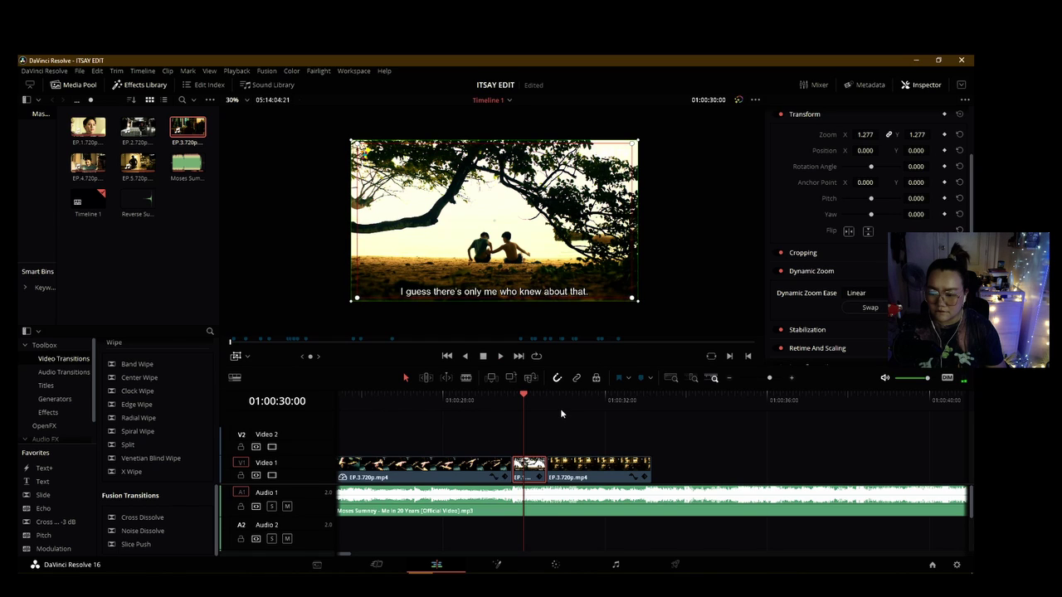
key(space)
click(509, 396)
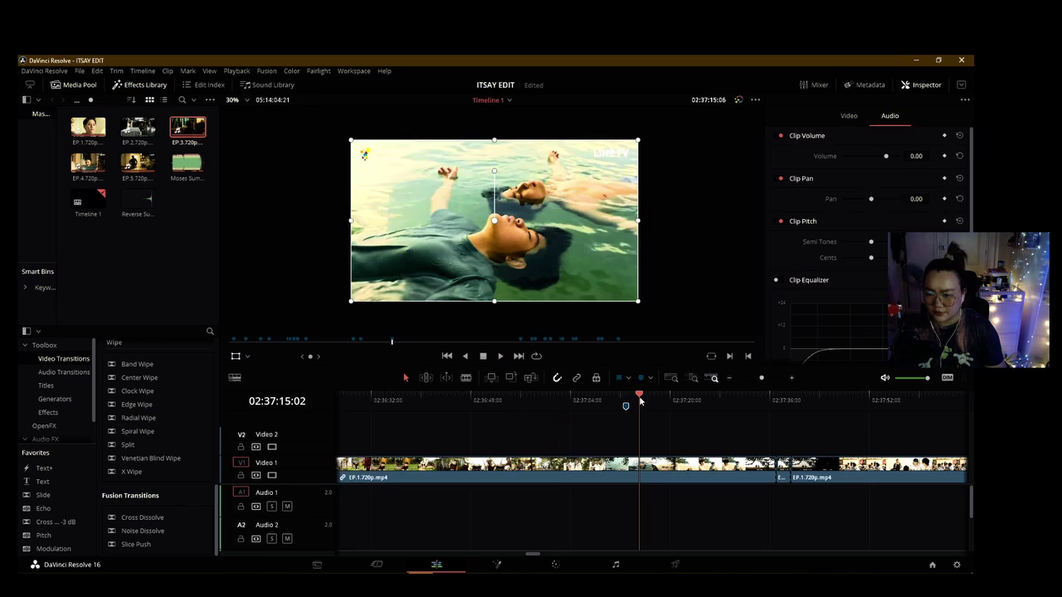
Step: Locate the floating shot in the EP.1 source near 02:37:15 and review the cut into it from the night embrace clip
drag(640, 401, 636, 401)
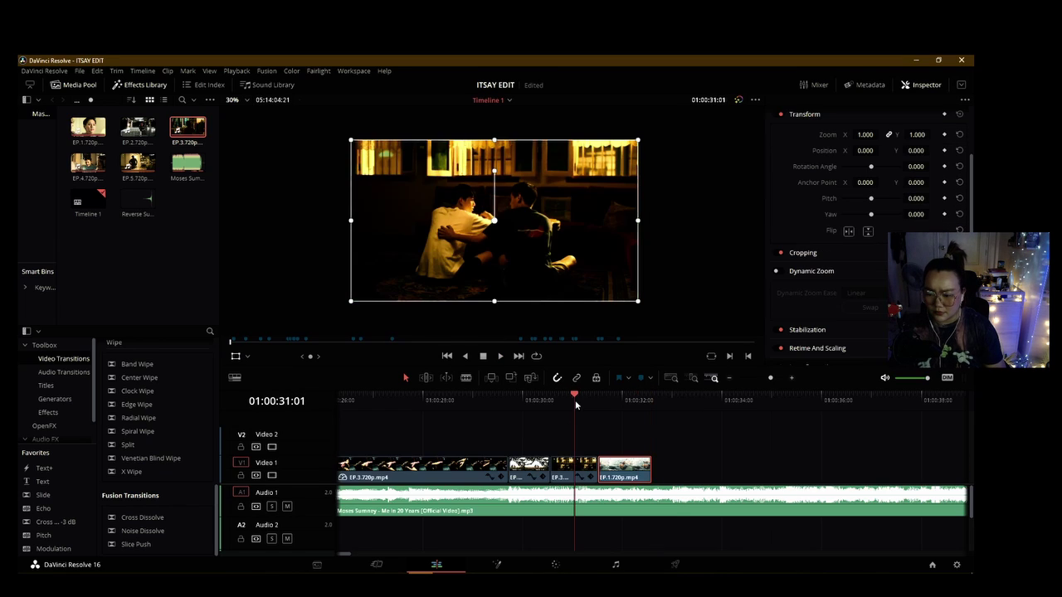
key(space)
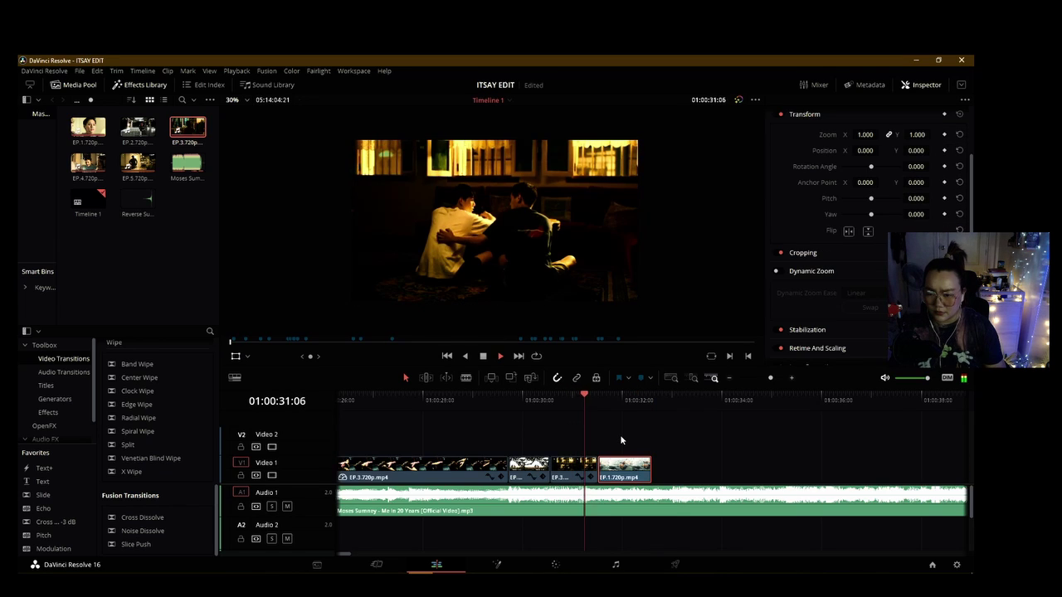
key(space)
click(563, 404)
key(space)
click(565, 405)
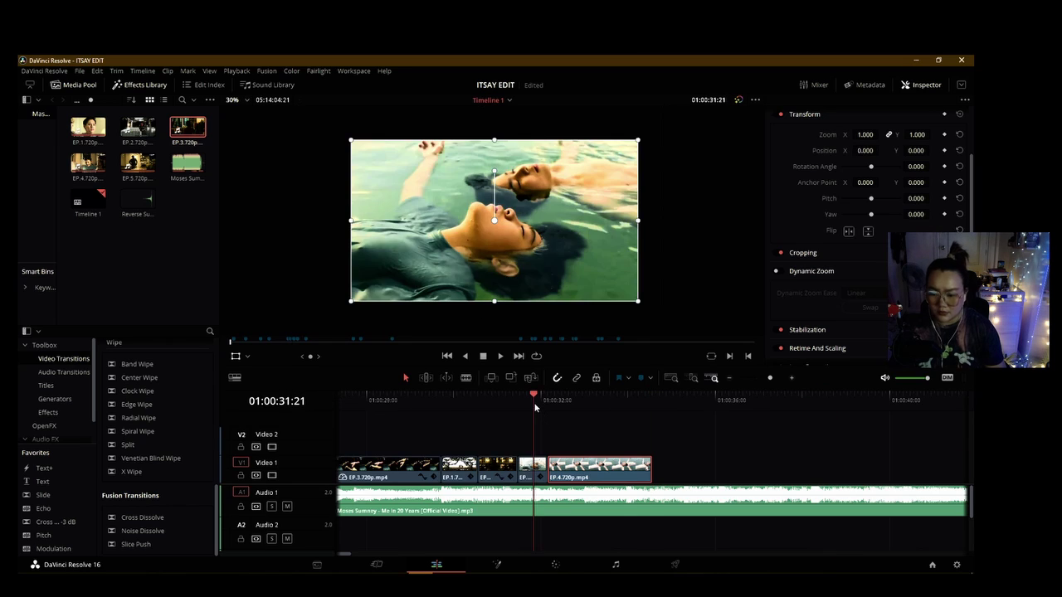
Step: Play back the cut from the EP.1 floating clip into the EP.4 floating clip
key(space)
key(space)
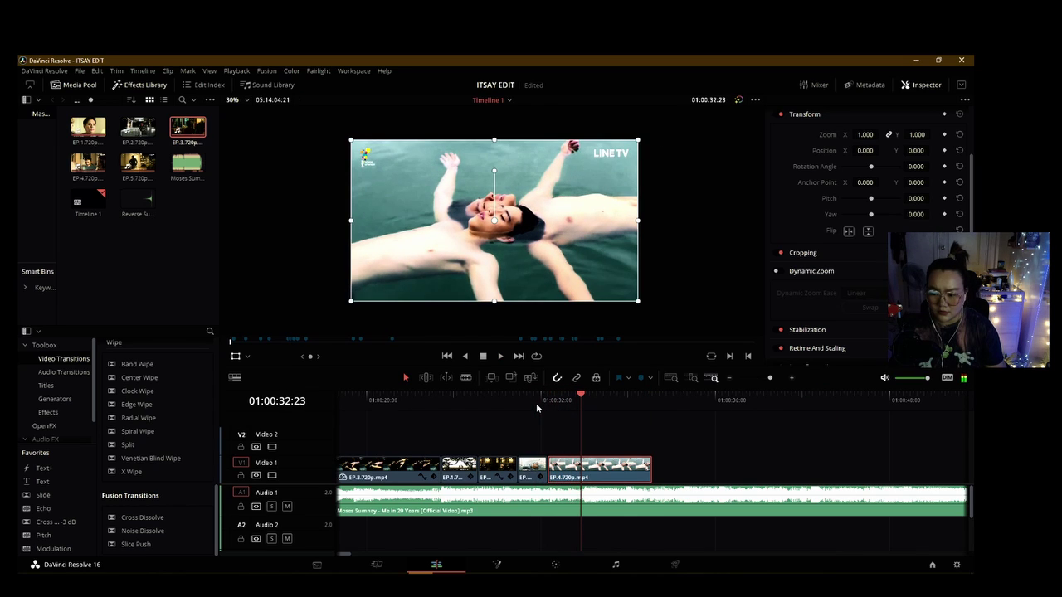
click(525, 401)
key(space)
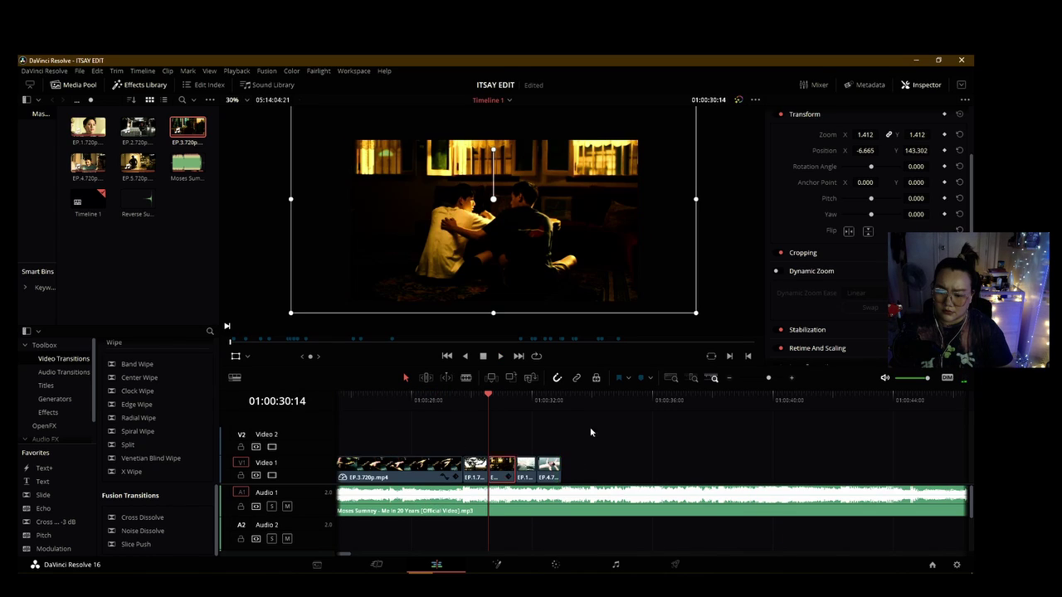
Step: Turn on Dynamic Zoom for the night embrace clip, enlarge its inner frame to nearly full size and play it back
click(779, 272)
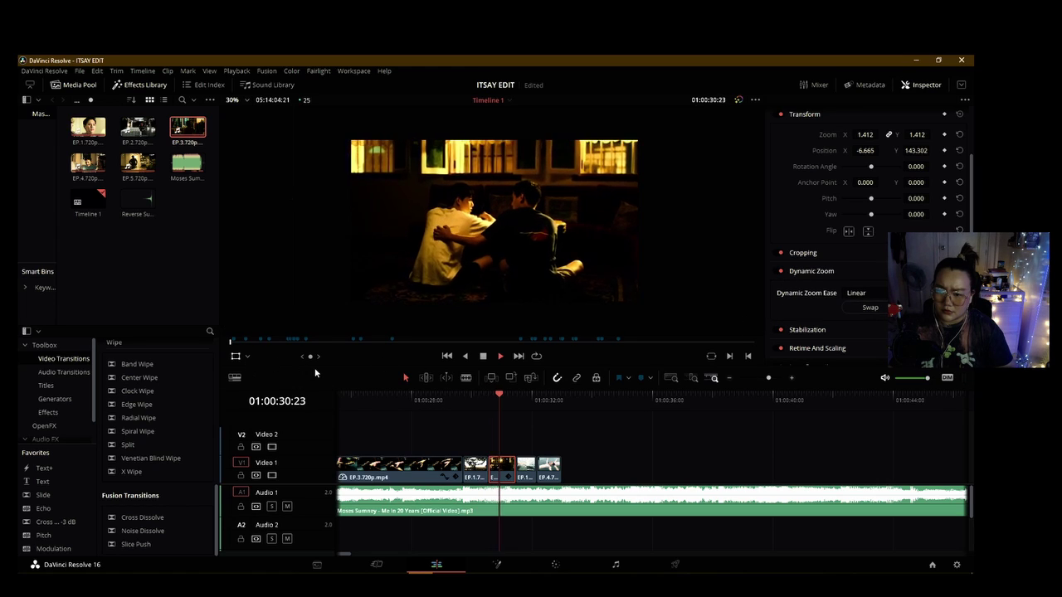
click(399, 429)
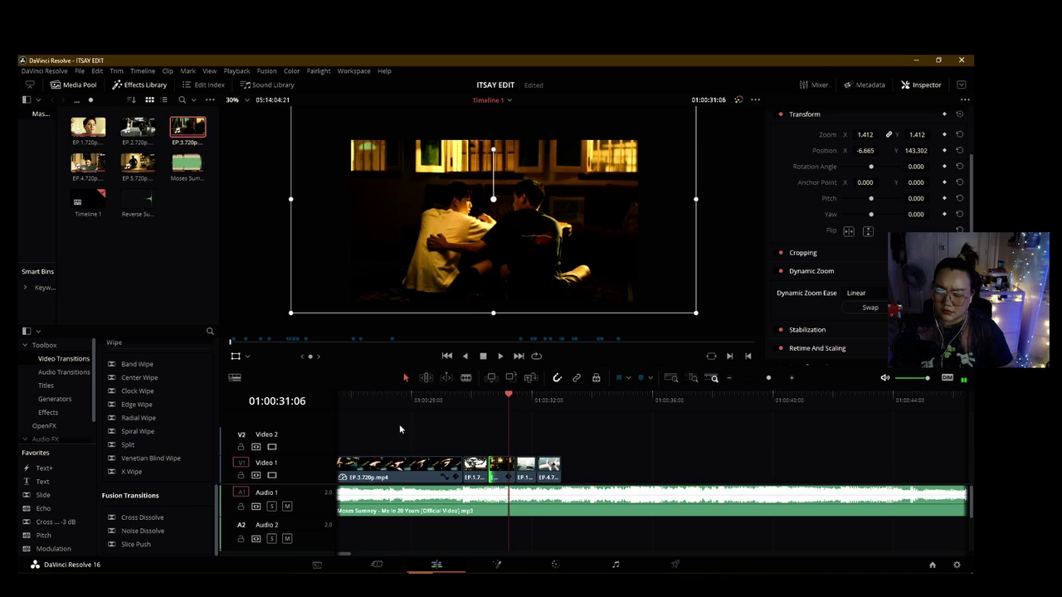
click(247, 355)
click(302, 395)
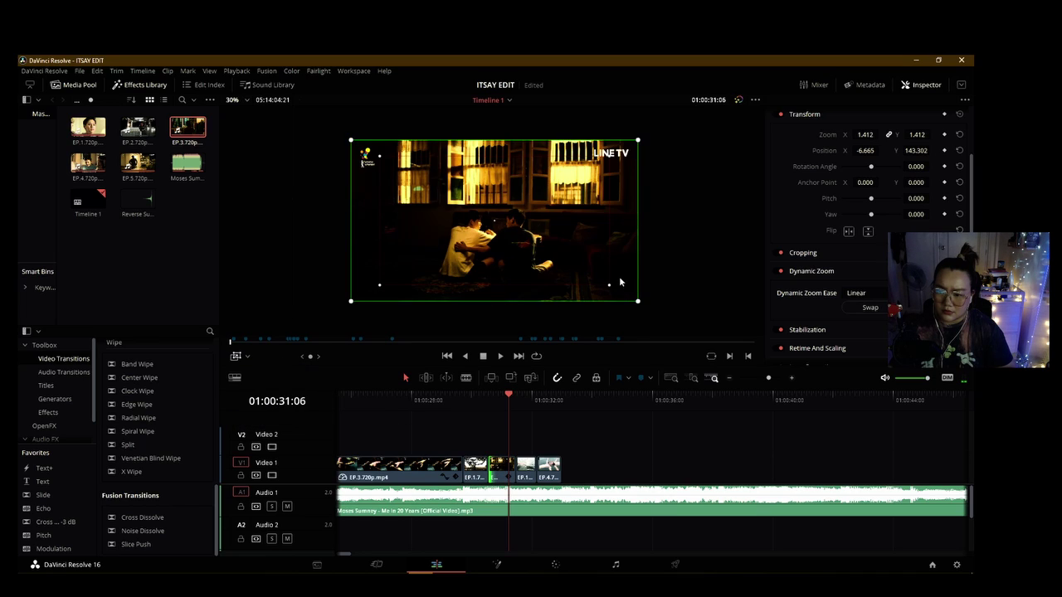
drag(637, 301, 630, 299)
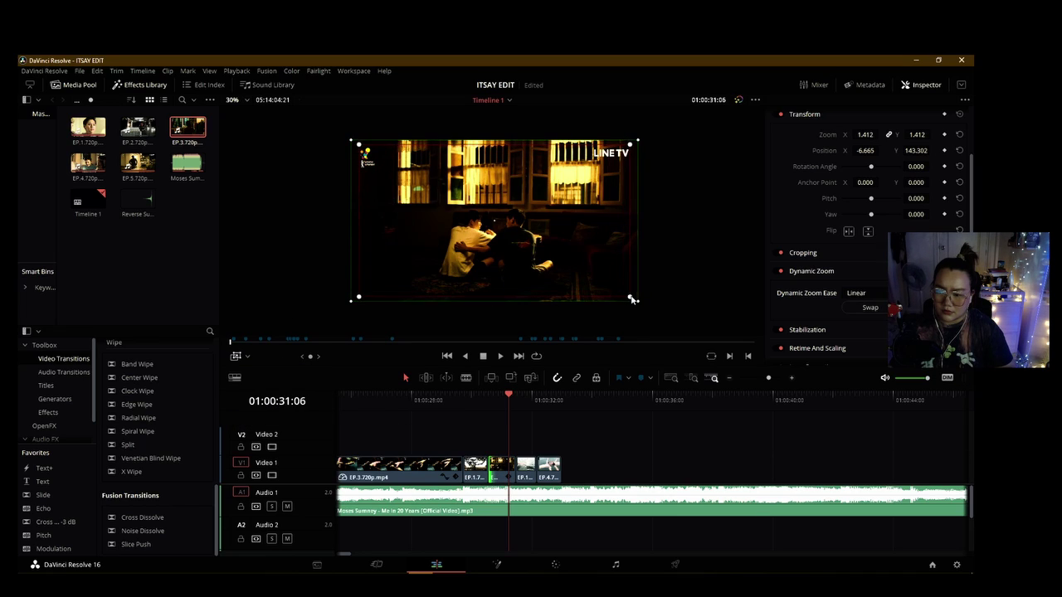
click(467, 403)
key(space)
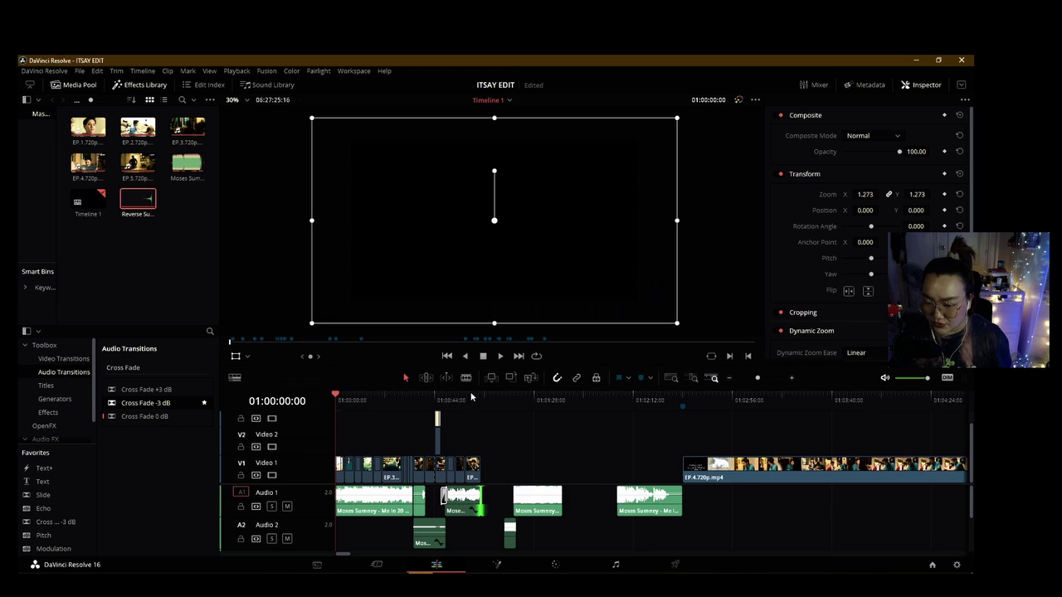
Step: Play back the edit from the timeline start to the phone-on-rug clip and advance to the following cuts
click(470, 400)
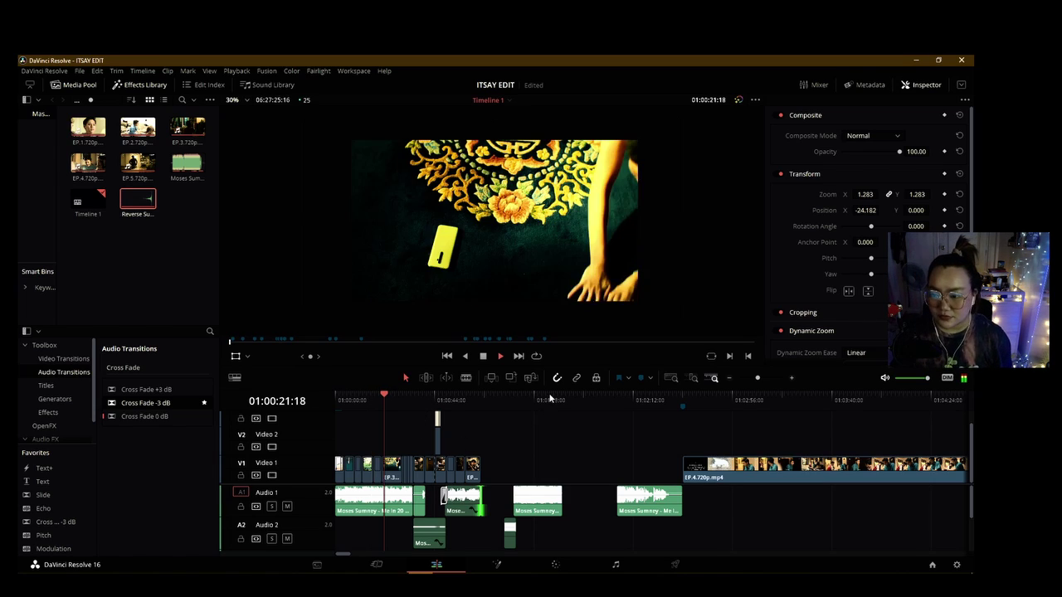
key(space)
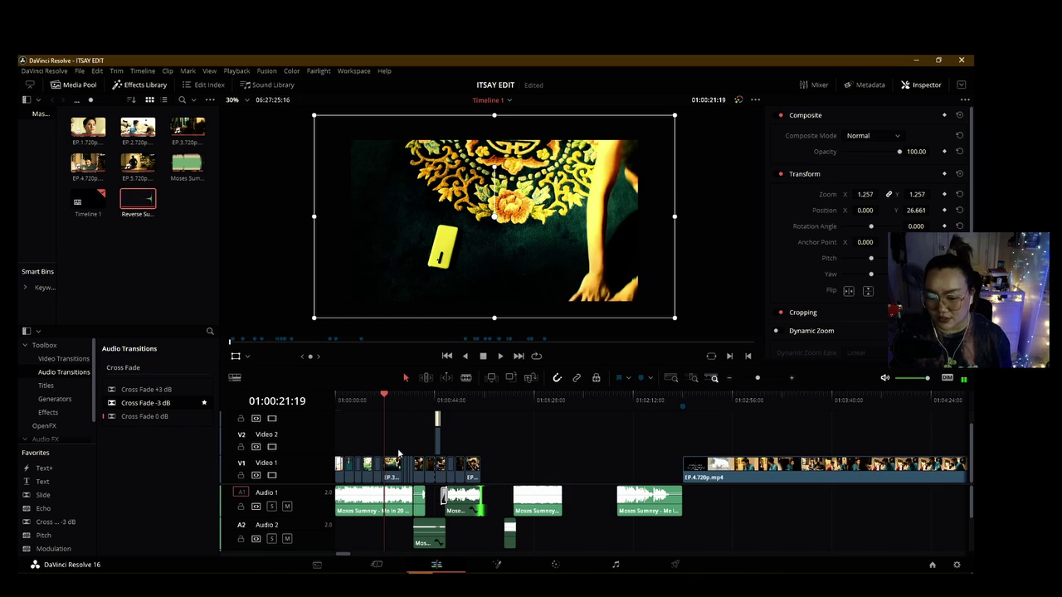
key(Down)
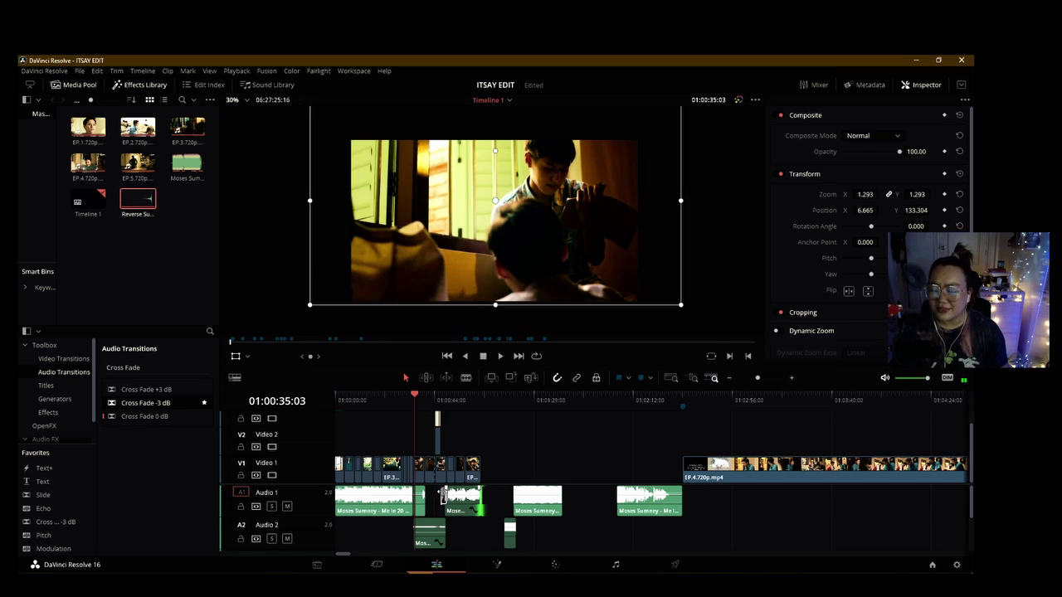
Step: Play back the transition from the dinner clip into the EP.2 clip and its original audio
scroll(447, 494, up, 5)
scroll(545, 492, up, 2)
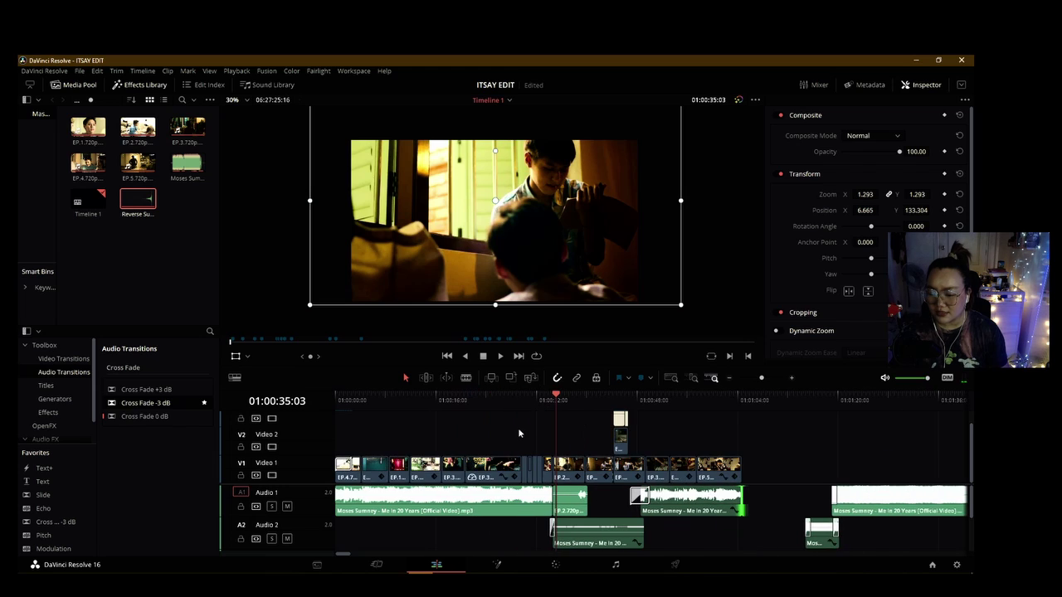
click(522, 399)
key(space)
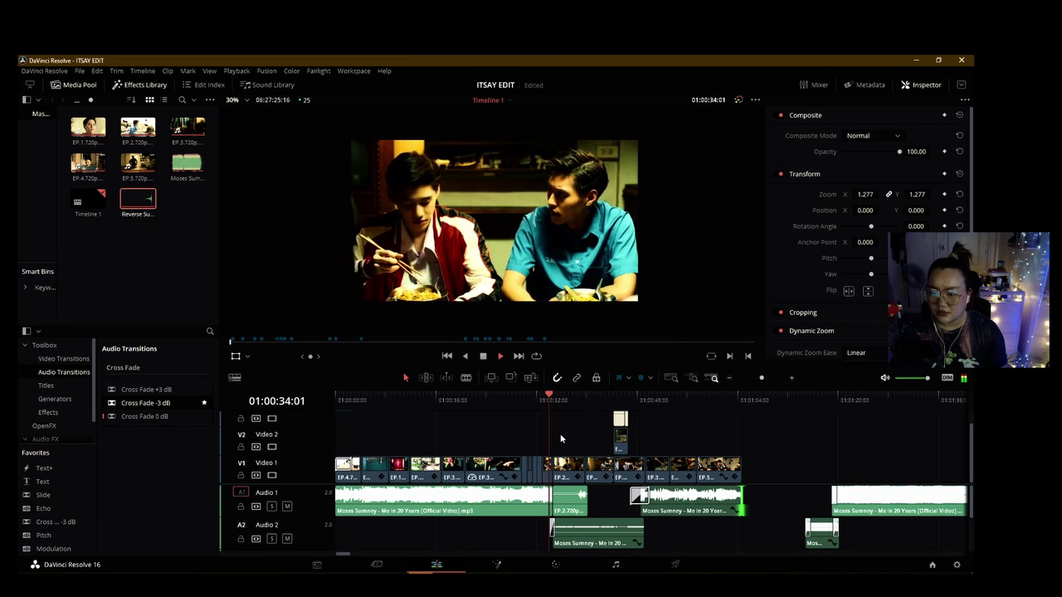
click(570, 474)
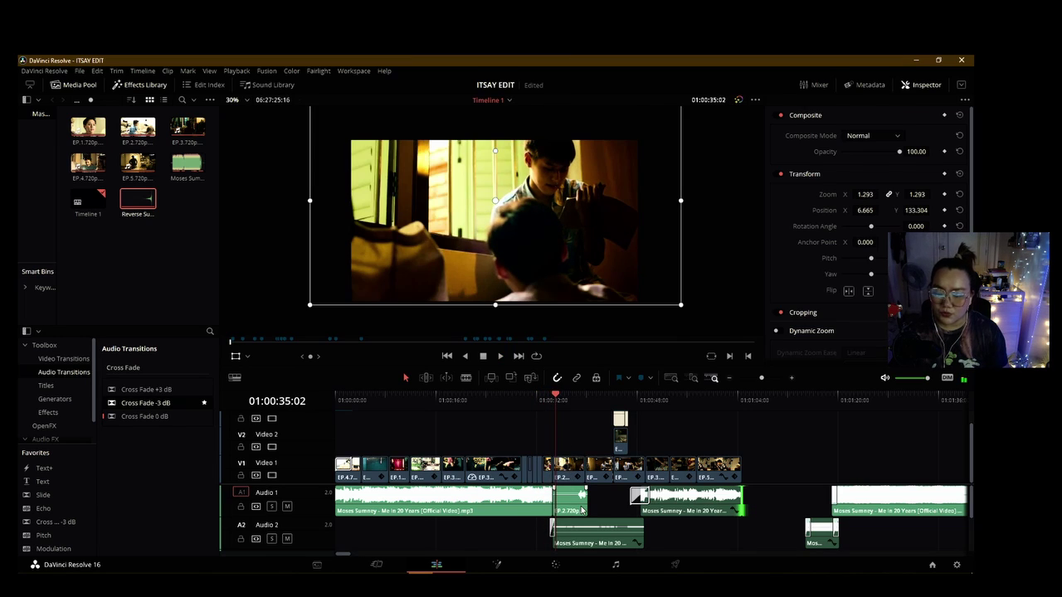
Step: Examine the EP.2 cut at 01:00:34:16 and the song's cross fade starting at 01:00:34:04, and play across them
scroll(659, 507, up, 2)
scroll(660, 508, up, 2)
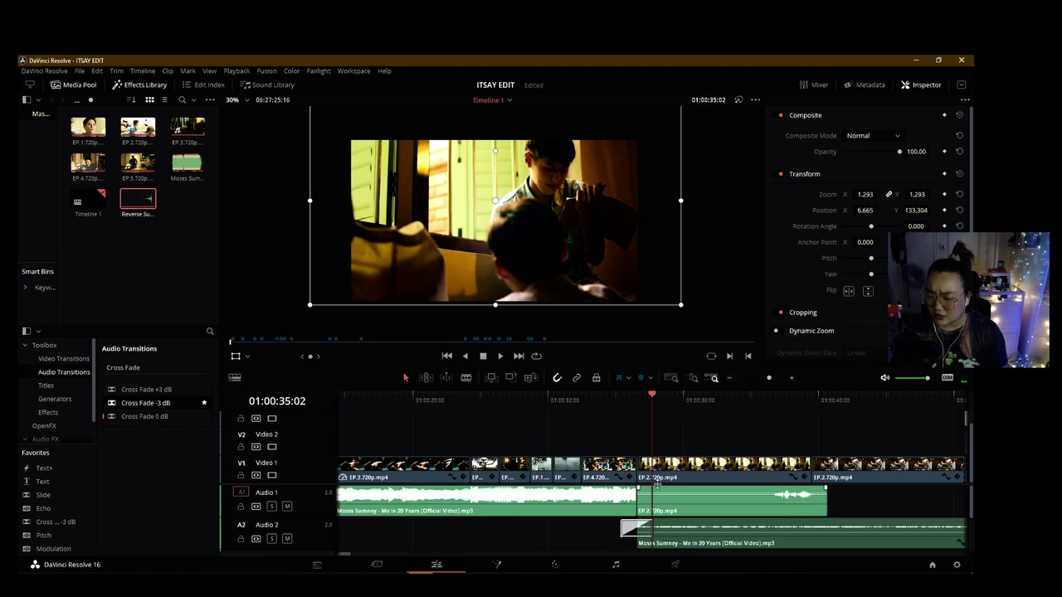
click(637, 398)
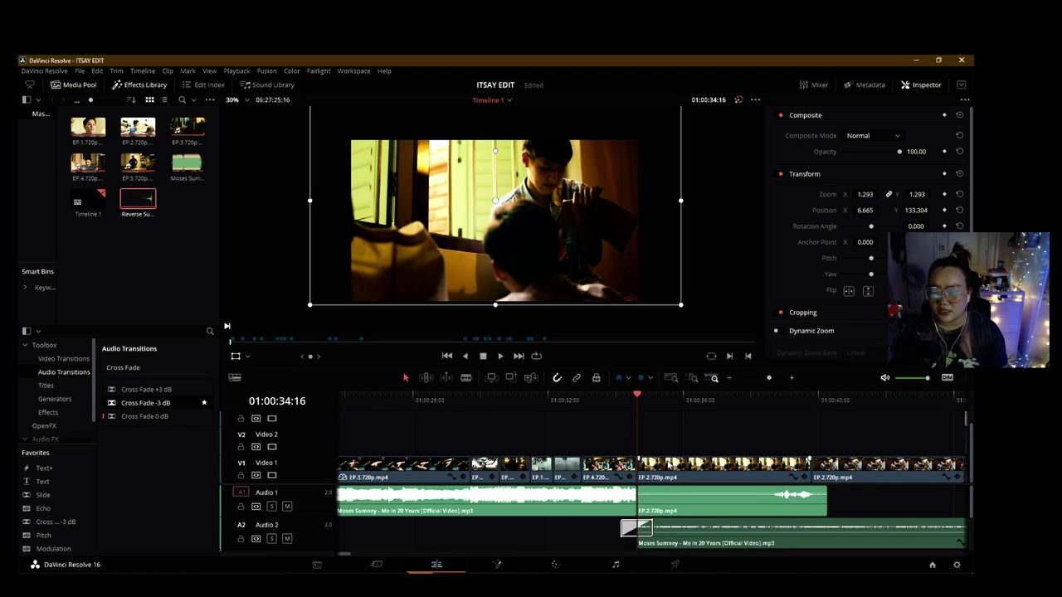
click(623, 400)
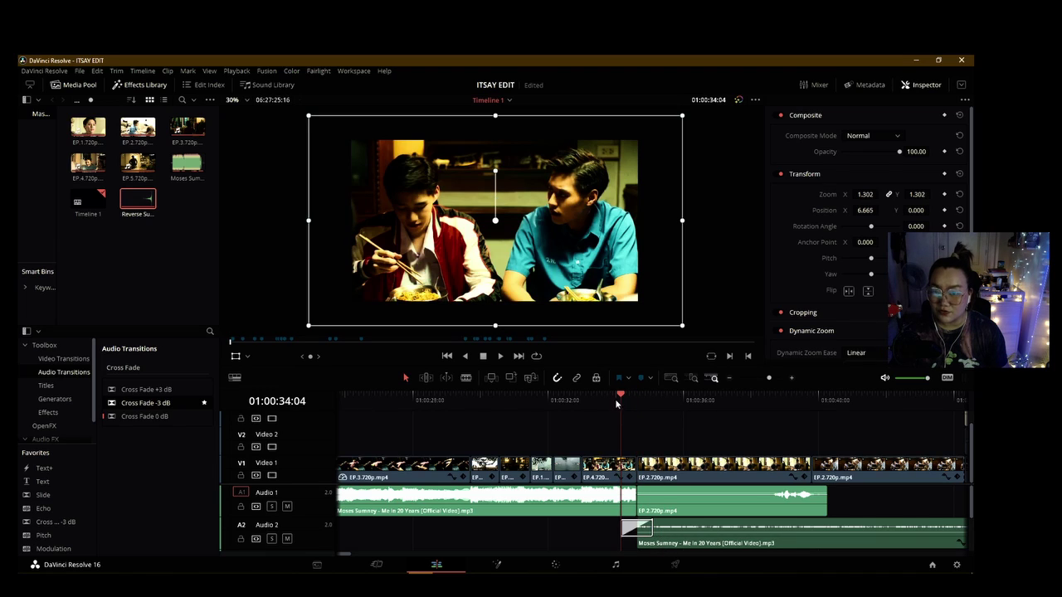
click(592, 398)
key(space)
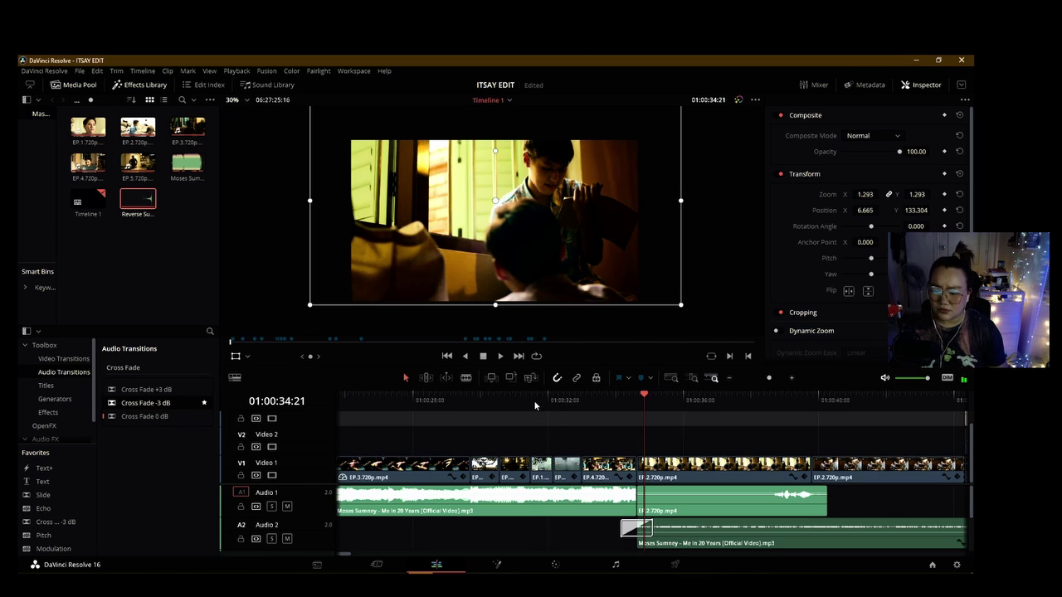
Step: Move the EP.1 floating clip starting at 01:00:31:12 up to Video 2 and play it back
click(530, 401)
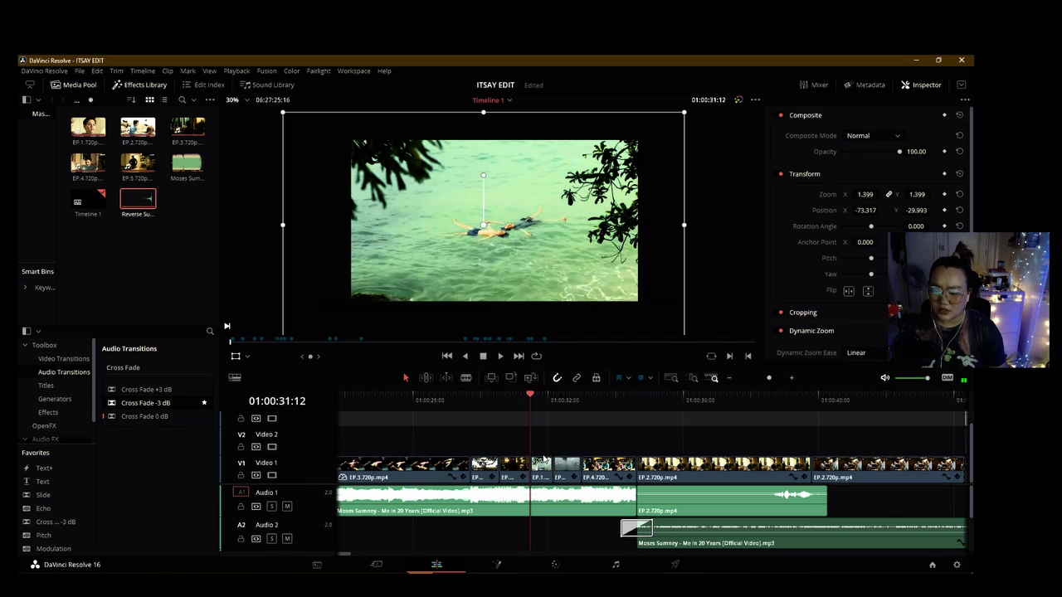
drag(540, 476, 536, 449)
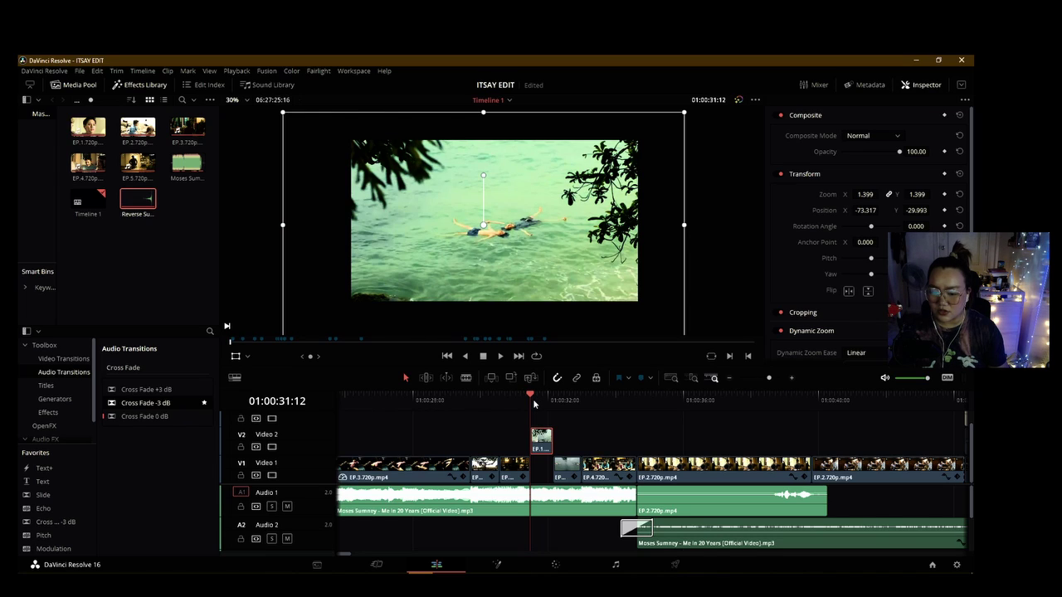
key(space)
key(space)
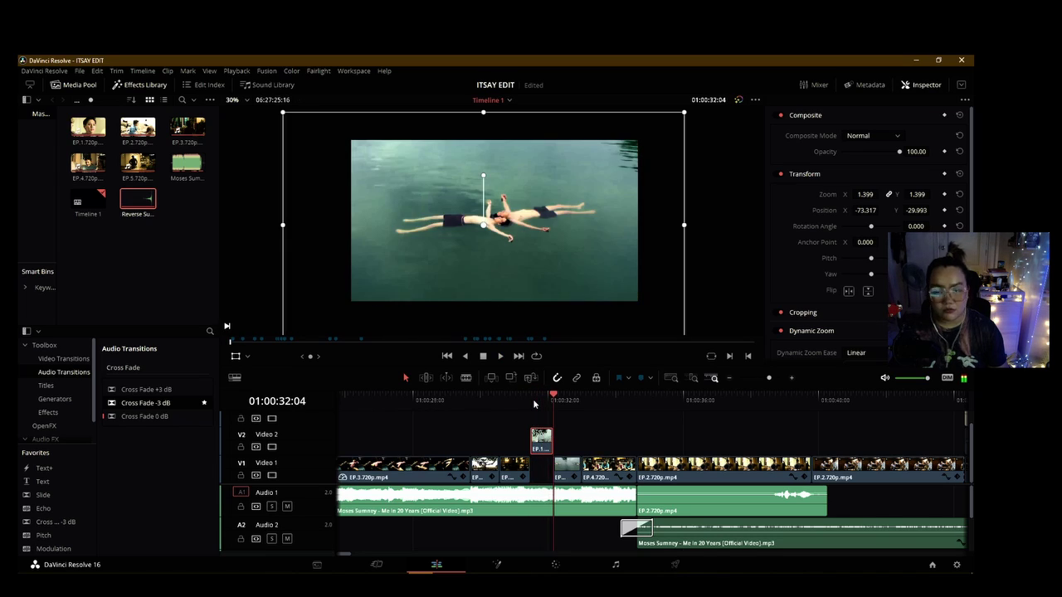
Step: Place the playhead at 01:00:32:14 within the next floating clip on Video 1
click(564, 405)
click(553, 402)
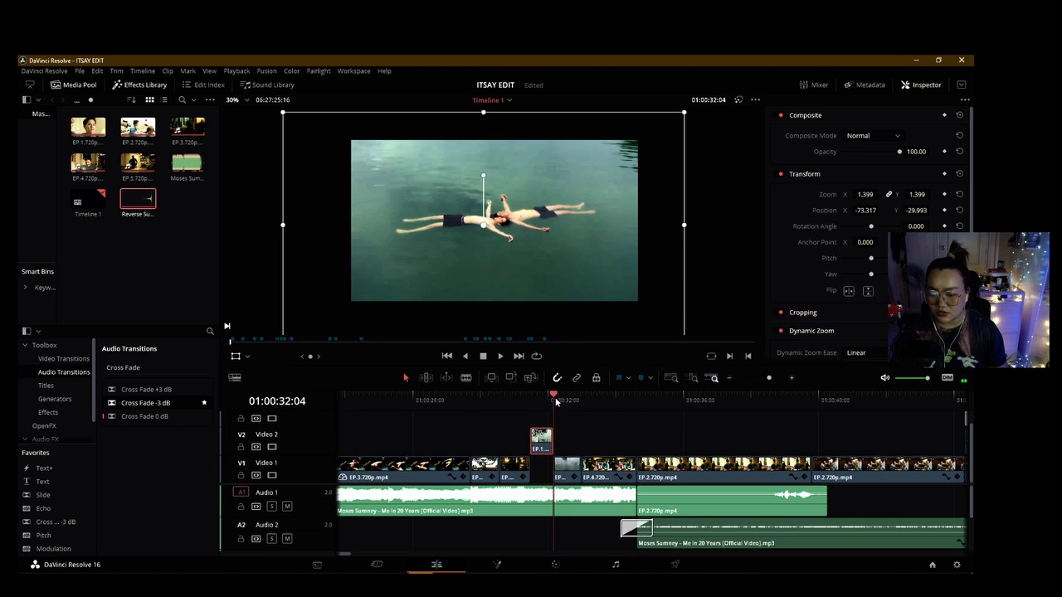
click(568, 399)
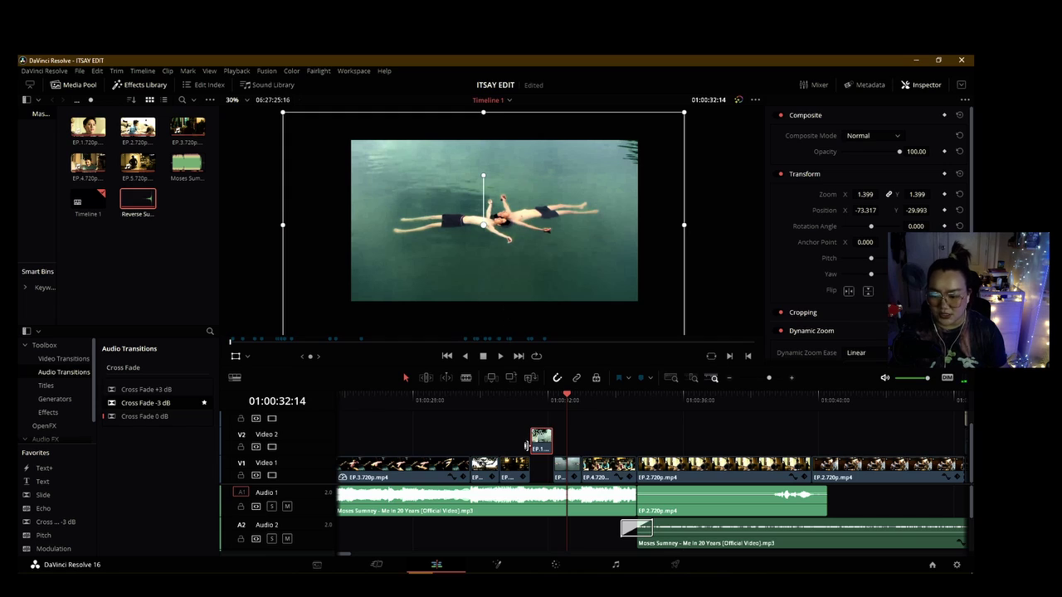
Step: Move the EP.1 floating clip back down to Video 1 and play across it into the next floating clip
drag(532, 440, 540, 466)
click(517, 403)
key(space)
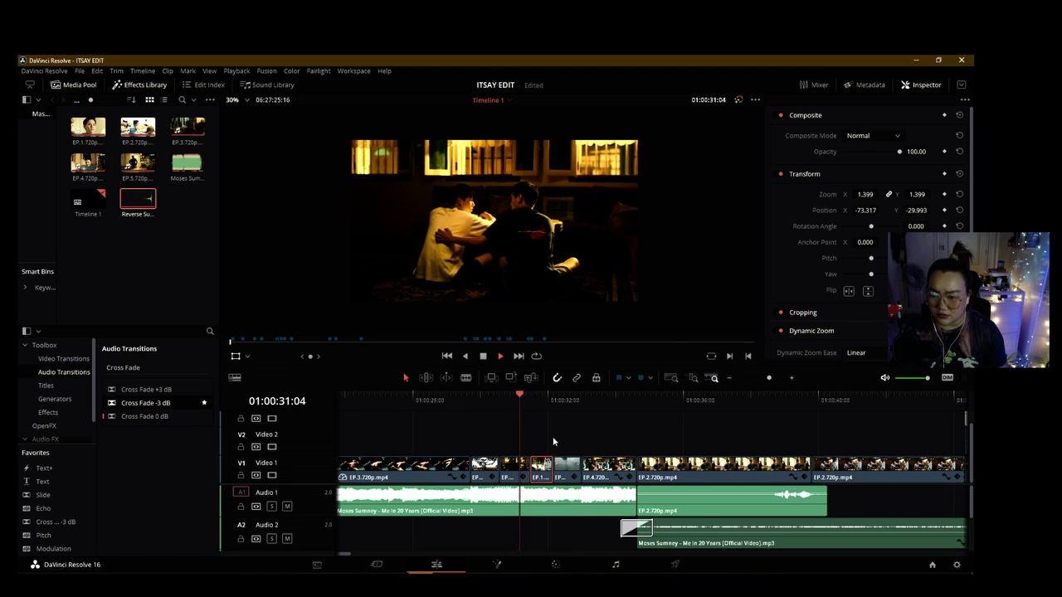
key(space)
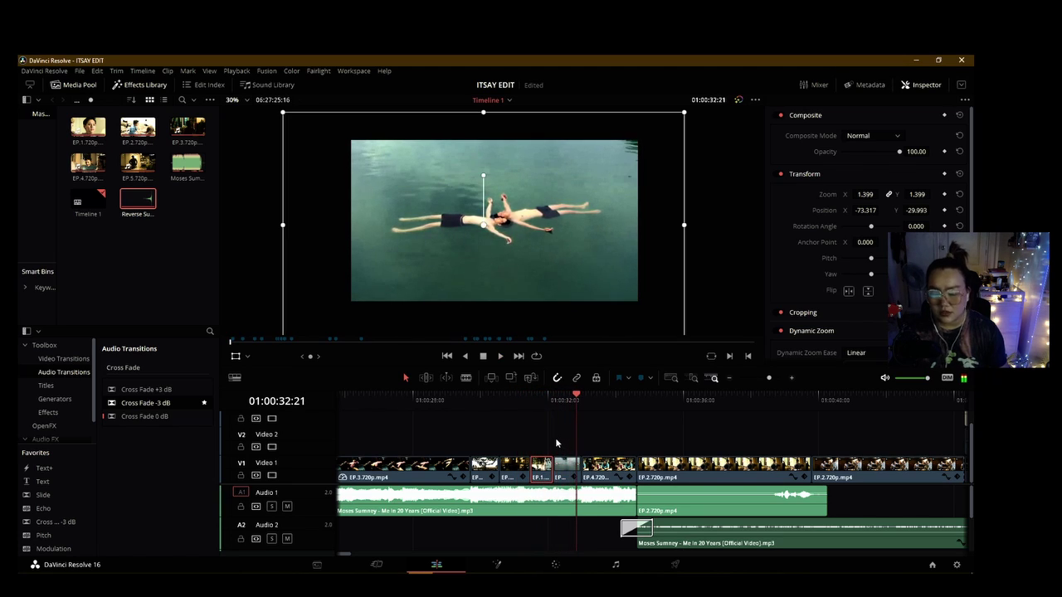
click(516, 404)
key(space)
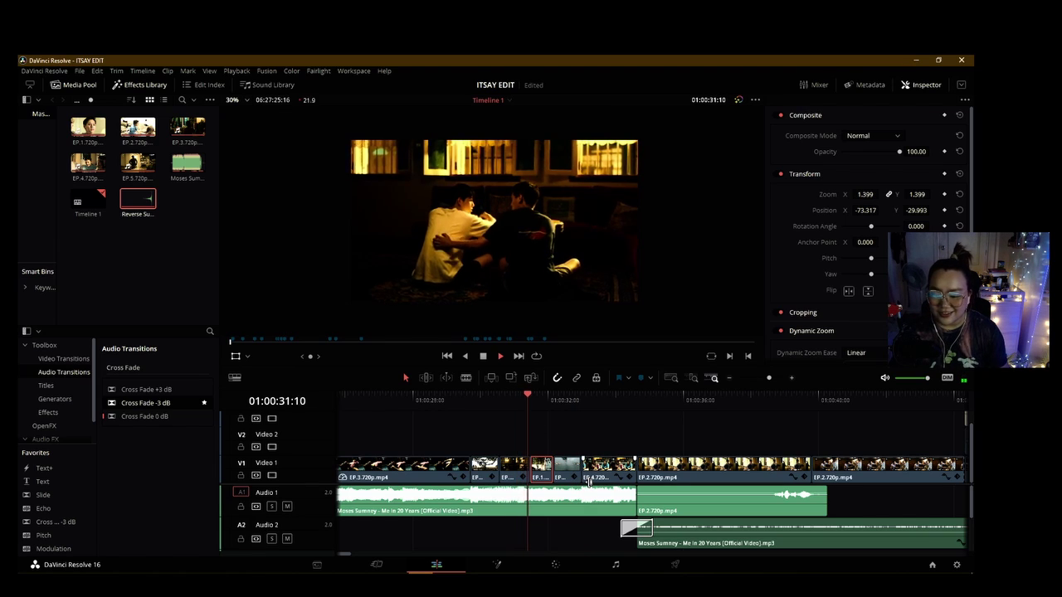
key(space)
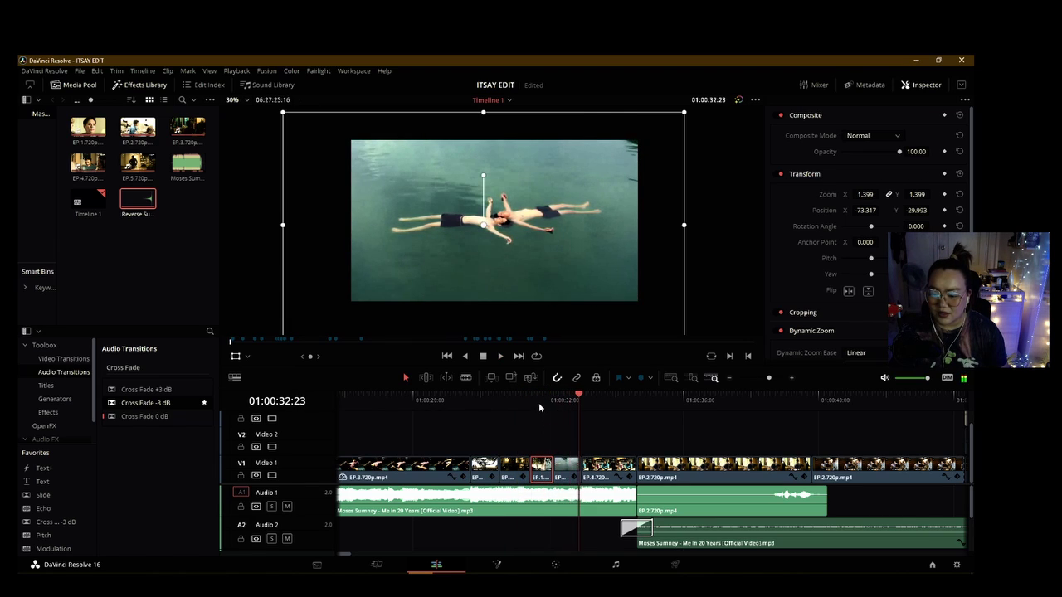
Step: Display the EP.1 floating clip's dynamic zoom frames at 01:00:31:12, slightly enlarge the inner frame, and play the result
click(529, 403)
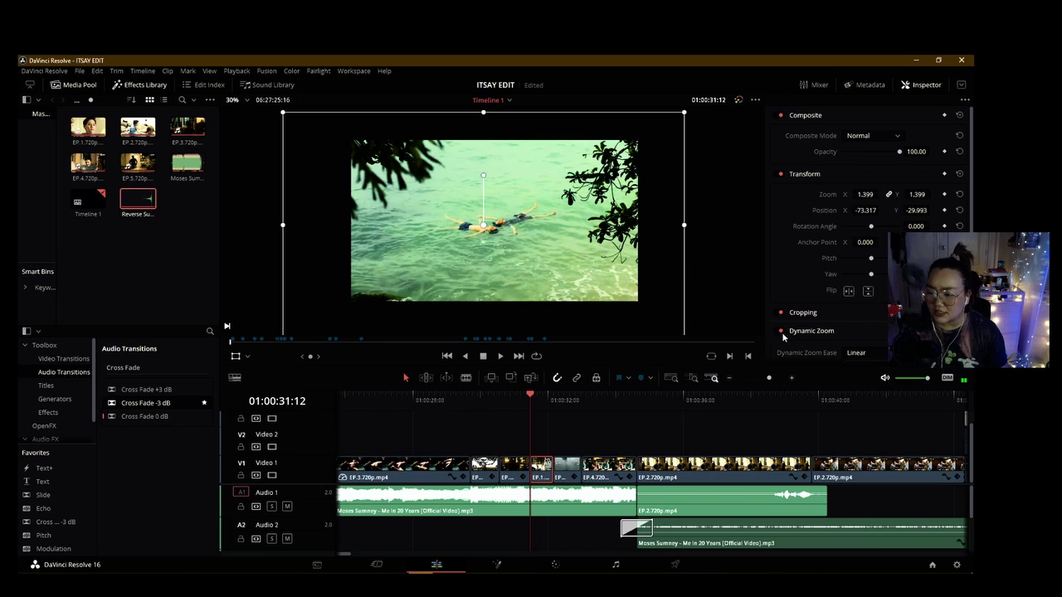
click(247, 356)
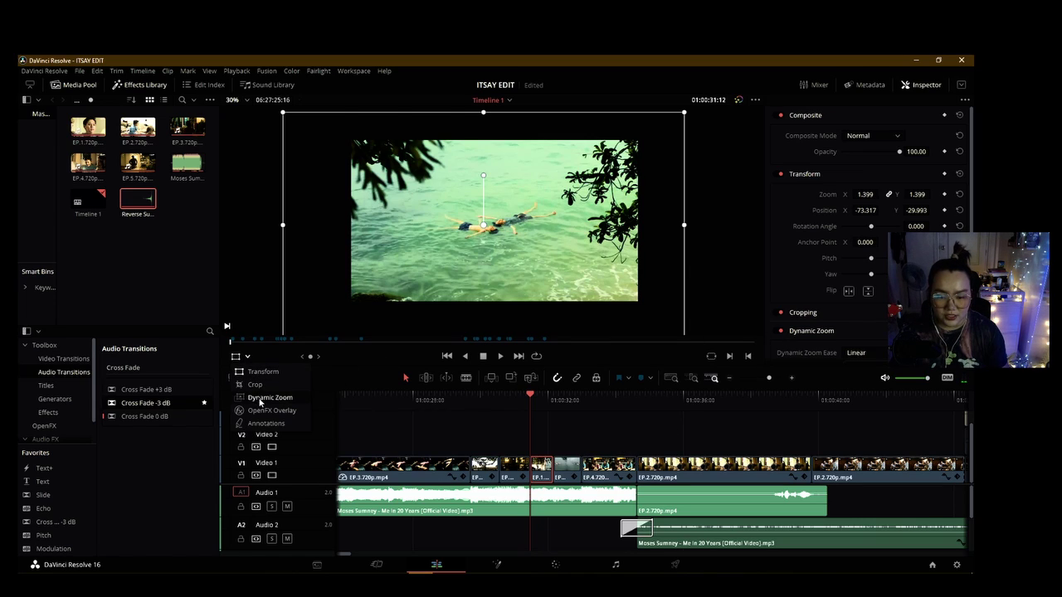
click(265, 408)
drag(630, 297, 634, 297)
click(520, 402)
key(space)
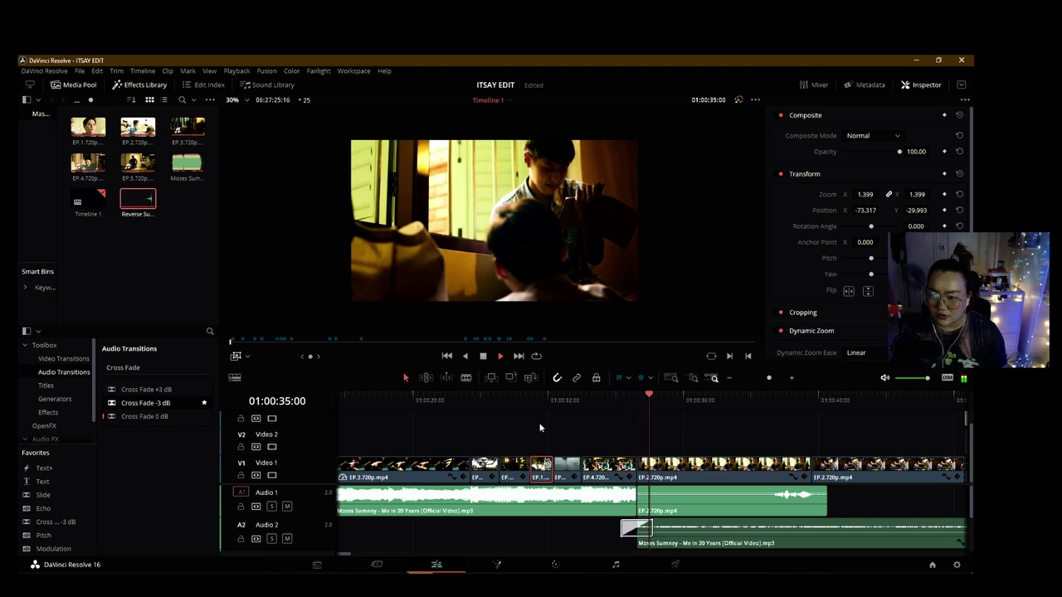
key(space)
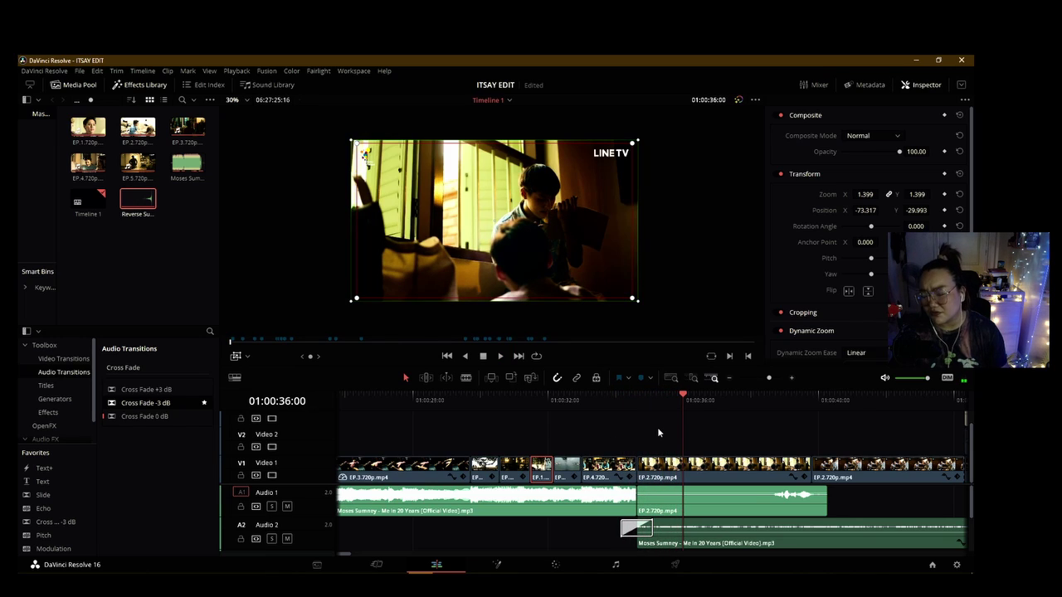
Step: Switch the viewer overlay from Dynamic Zoom back to Transform and bring the Audio 1 and Audio 2 song segments into view
scroll(595, 540, down, 4)
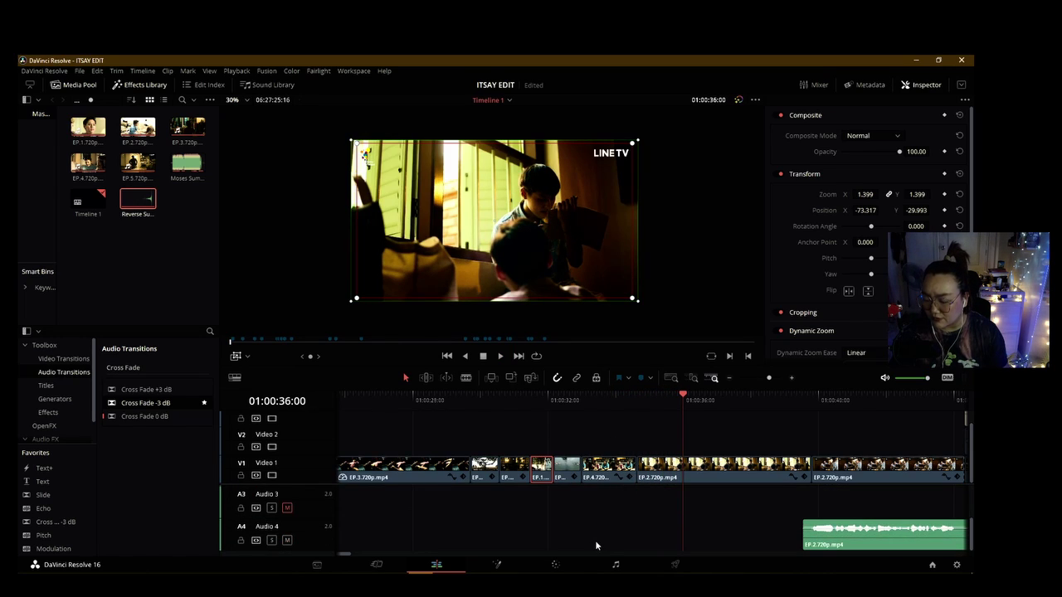
scroll(611, 538, up, 2)
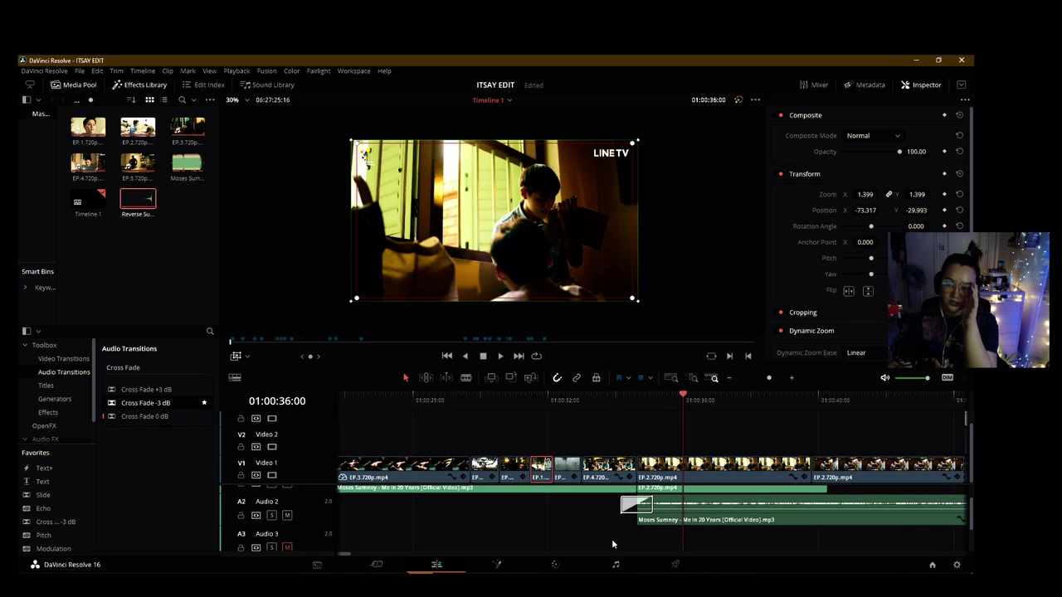
click(246, 356)
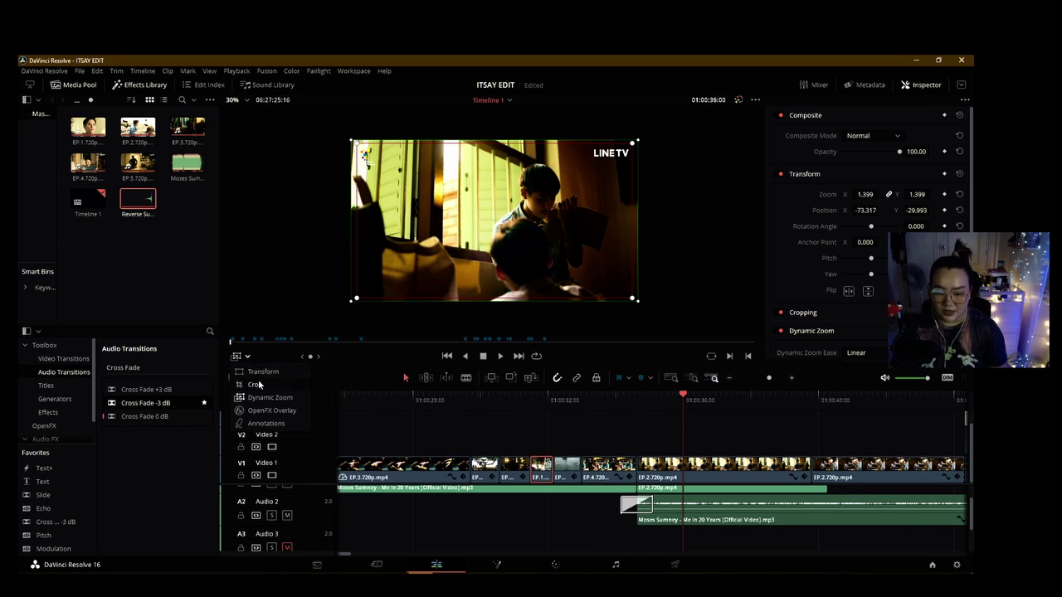
click(262, 372)
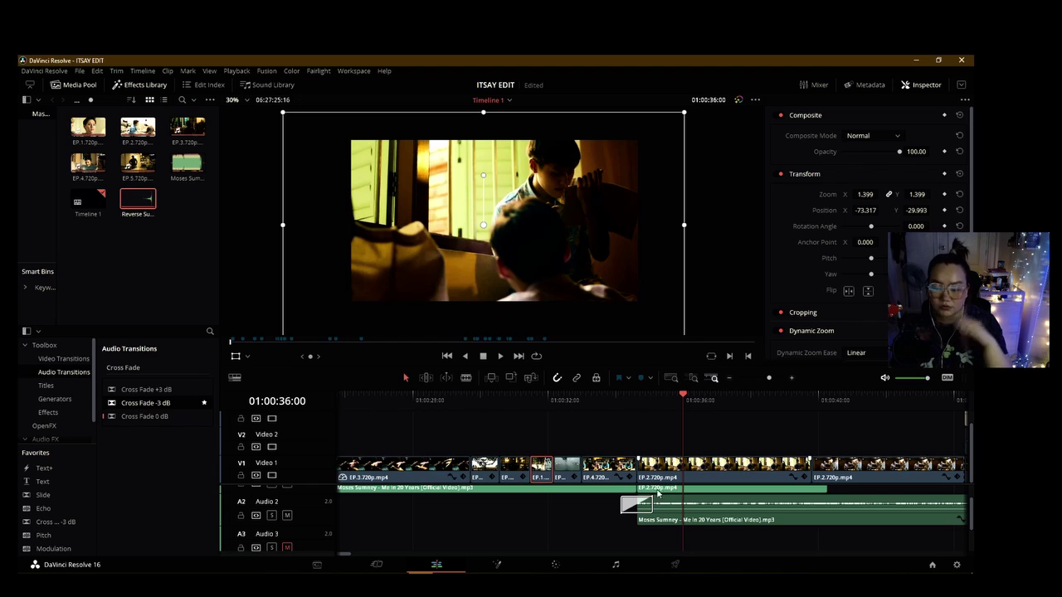
scroll(592, 530, up, 1)
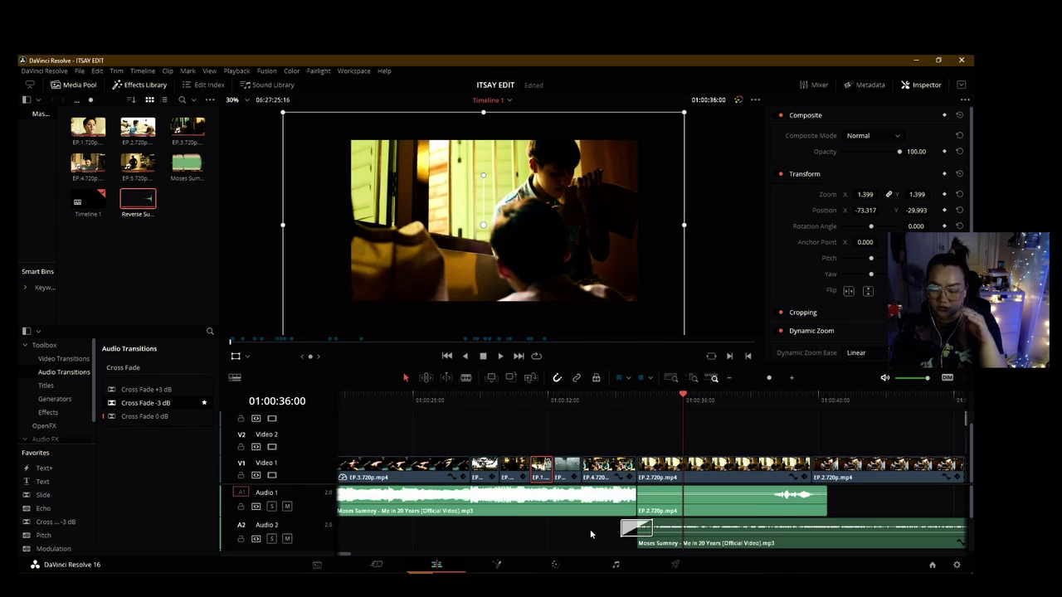
Step: Play repeatedly from the EP.4 dinner clip across the song's cross fade into the EP.2 clip
click(604, 401)
key(space)
click(601, 400)
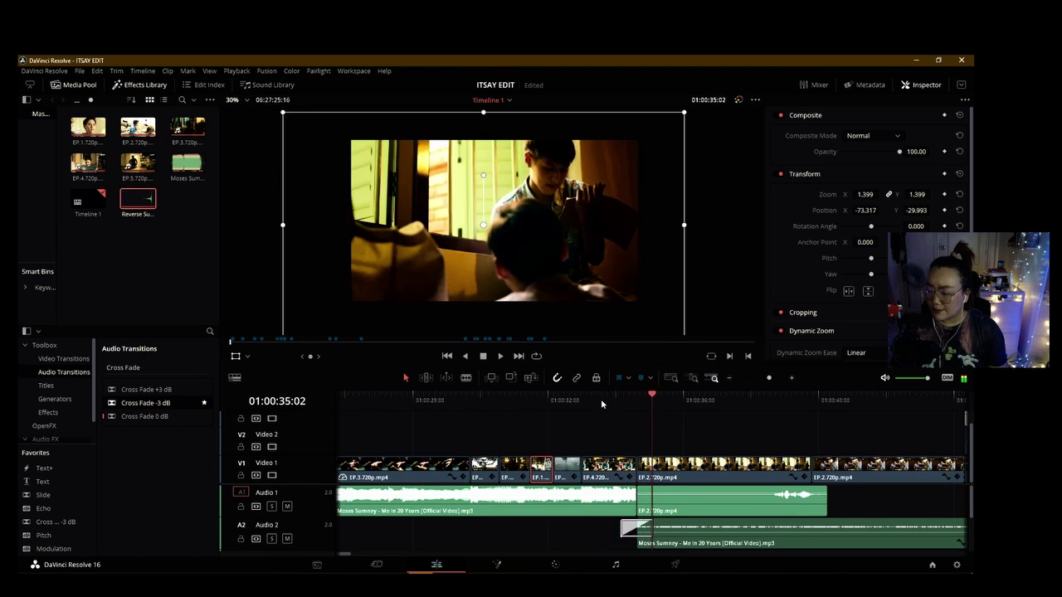
key(space)
key(space)
click(620, 404)
click(607, 404)
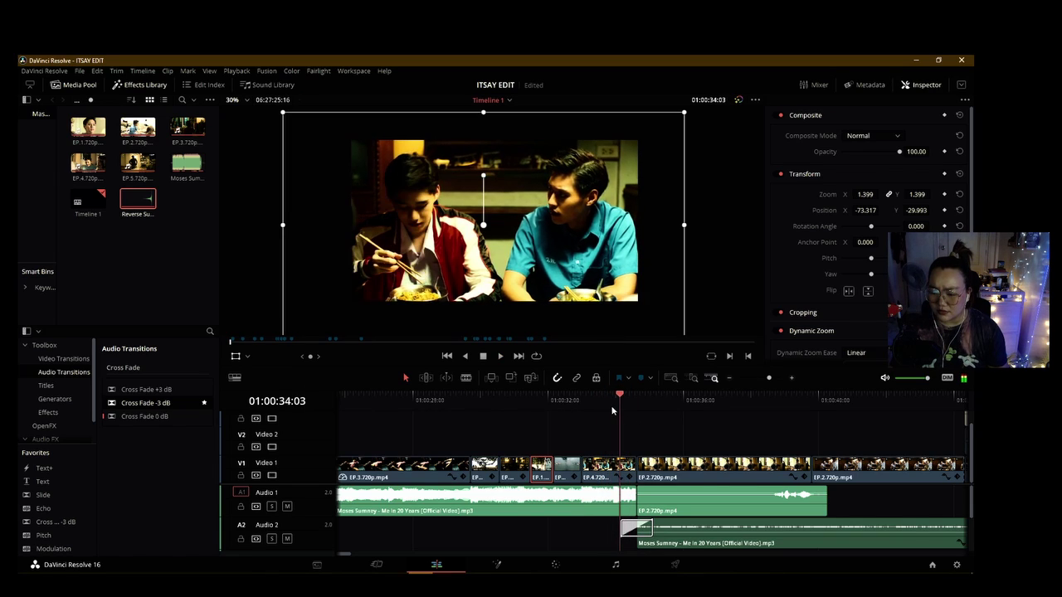
key(space)
key(space)
click(610, 406)
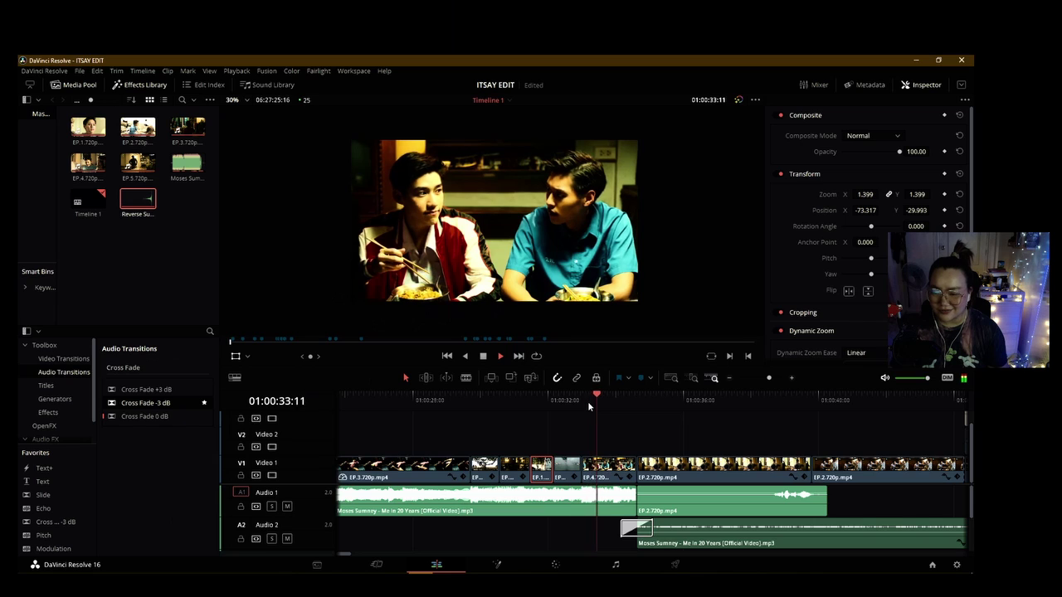
Step: Move the EP.4 dinner clip up to Video 2, shorten its end to about the cross fade's start, and play it
click(581, 400)
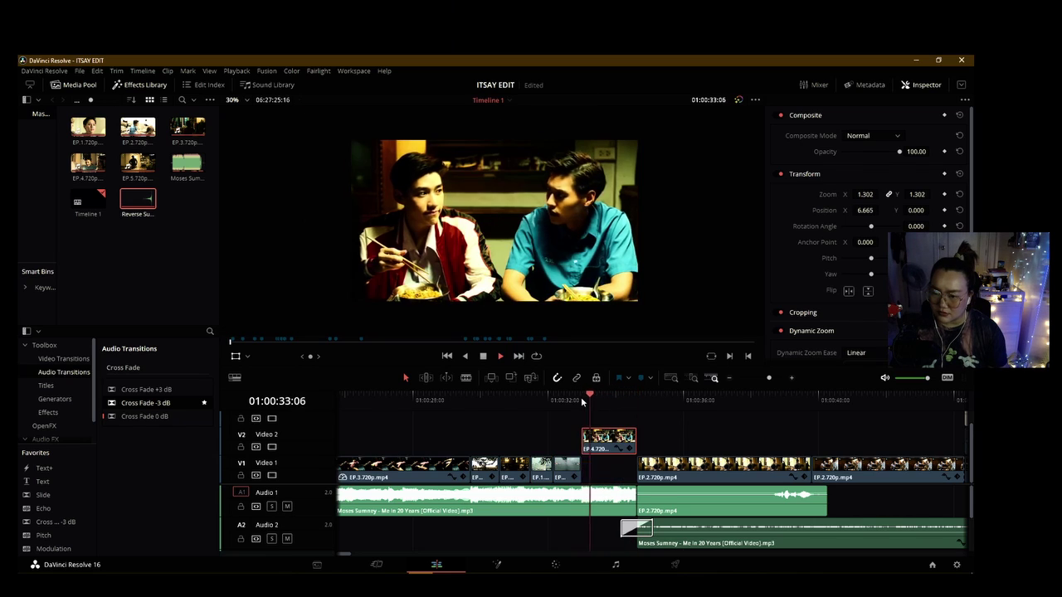
drag(605, 402, 595, 400)
mouse_move(584, 442)
mouse_down()
mouse_move(599, 442)
mouse_move(583, 442)
mouse_up()
click(579, 402)
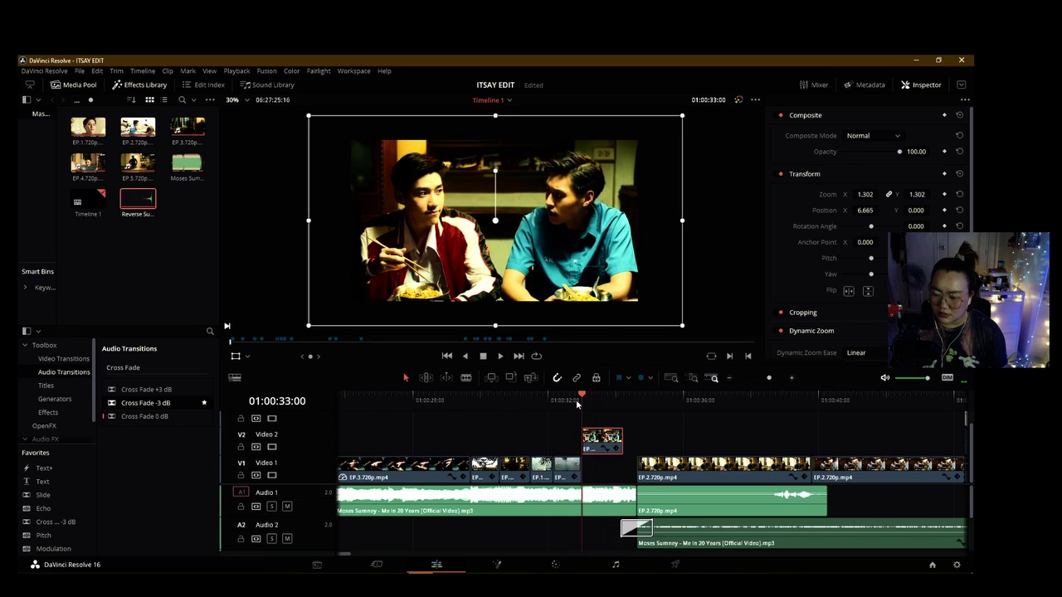
key(space)
key(space)
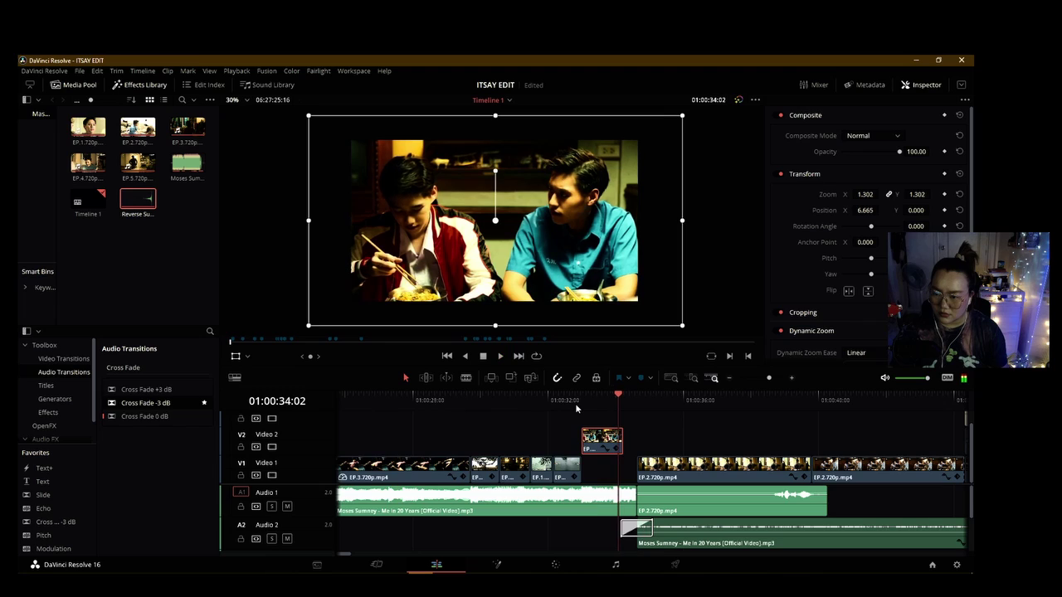
Step: Split the Audio 1 song at 01:00:34:02 and delete both its split-off end and the cross fade on Audio 2
click(626, 506)
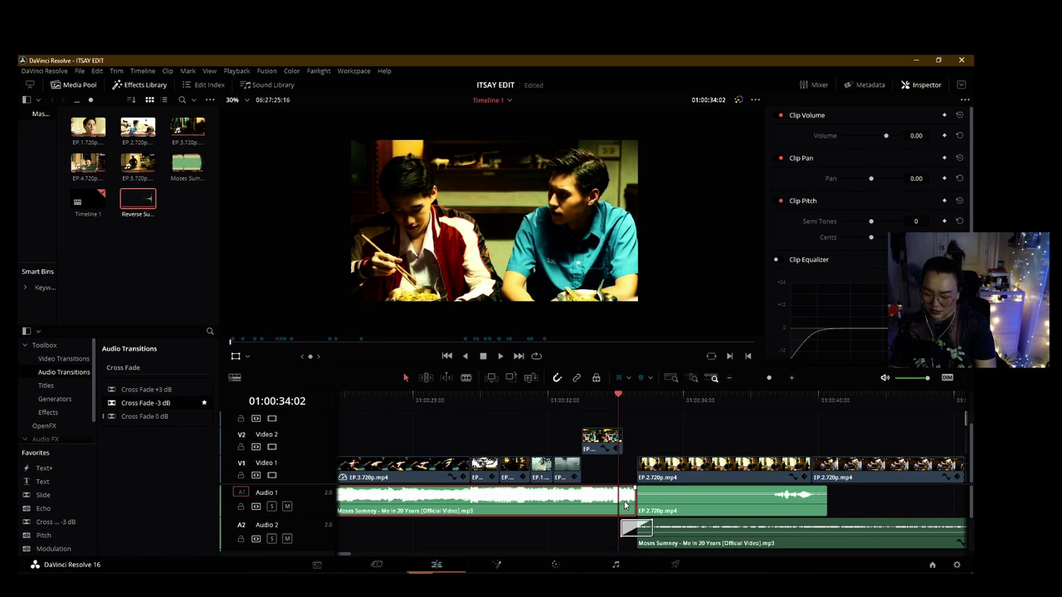
click(641, 528)
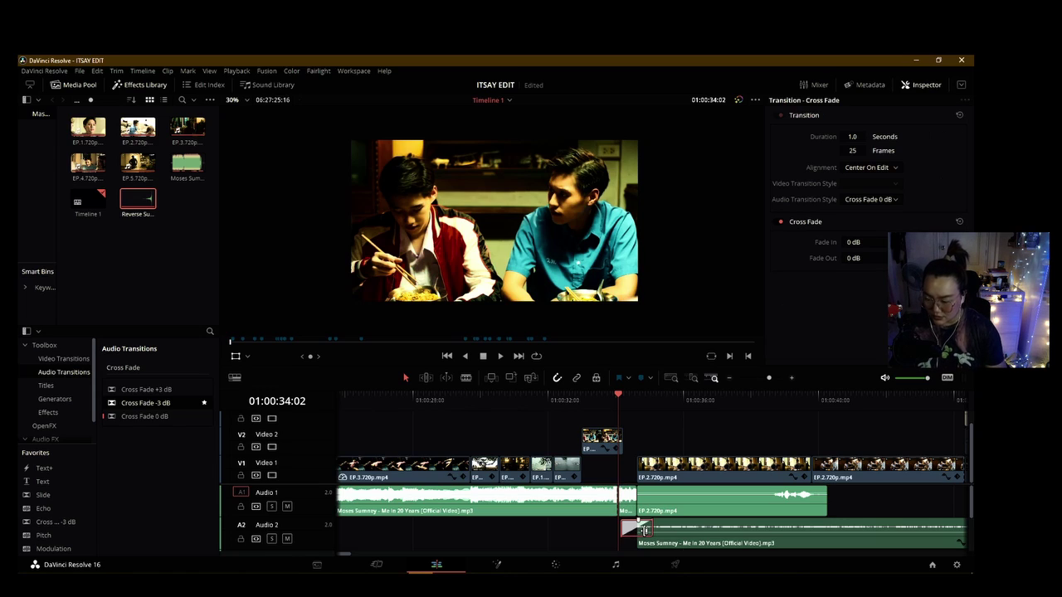
key(BackSpace)
drag(627, 505, 630, 535)
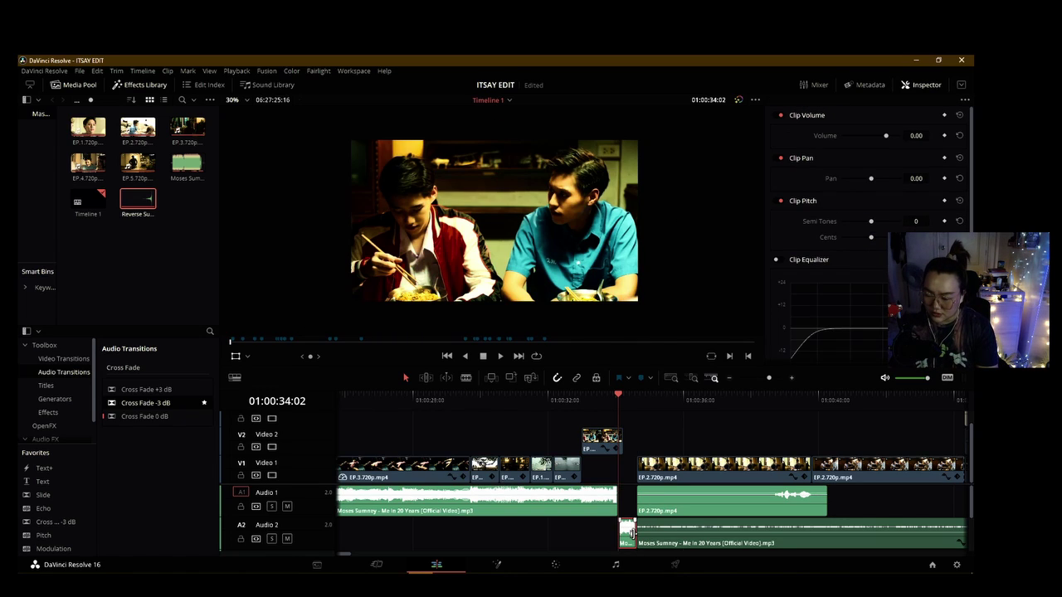
key(BackSpace)
Step: Extend the Audio 2 song's start back to 01:00:34:02 and the EP.4 clip's end to the EP.2 cut, and play across
drag(639, 536, 618, 524)
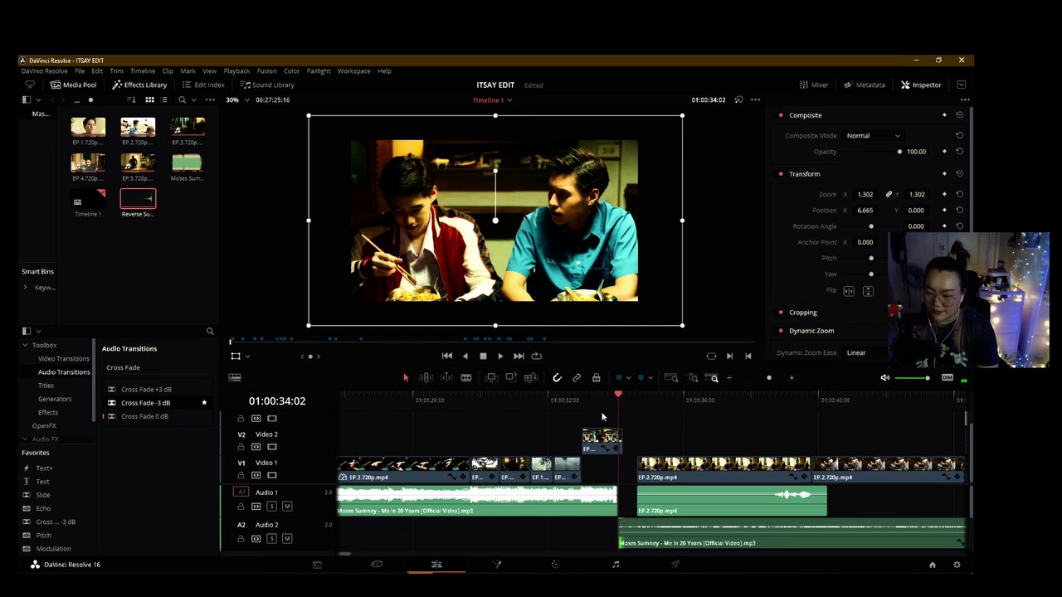
drag(620, 443, 634, 443)
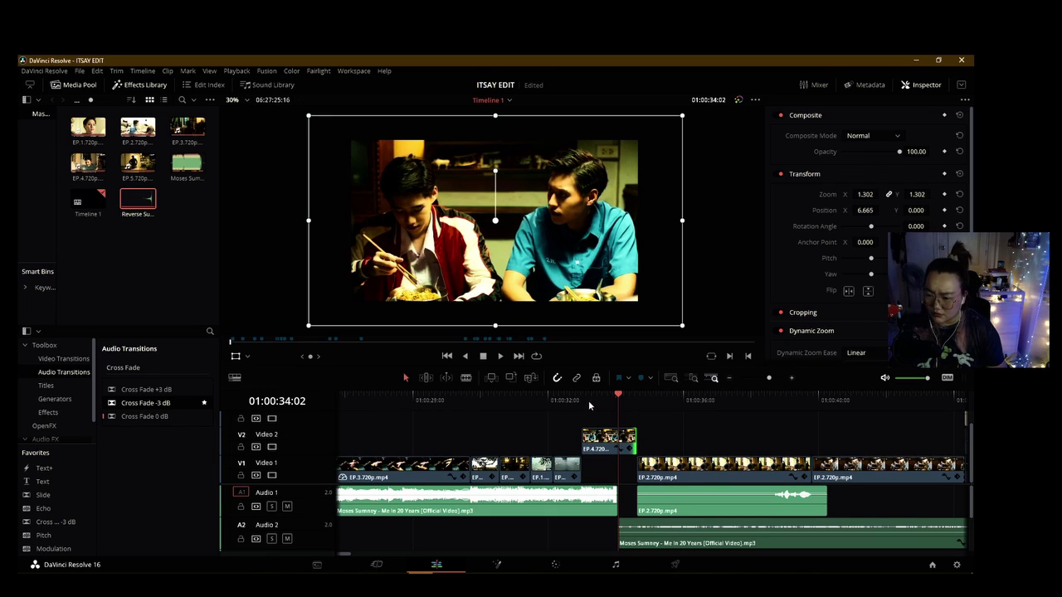
key(space)
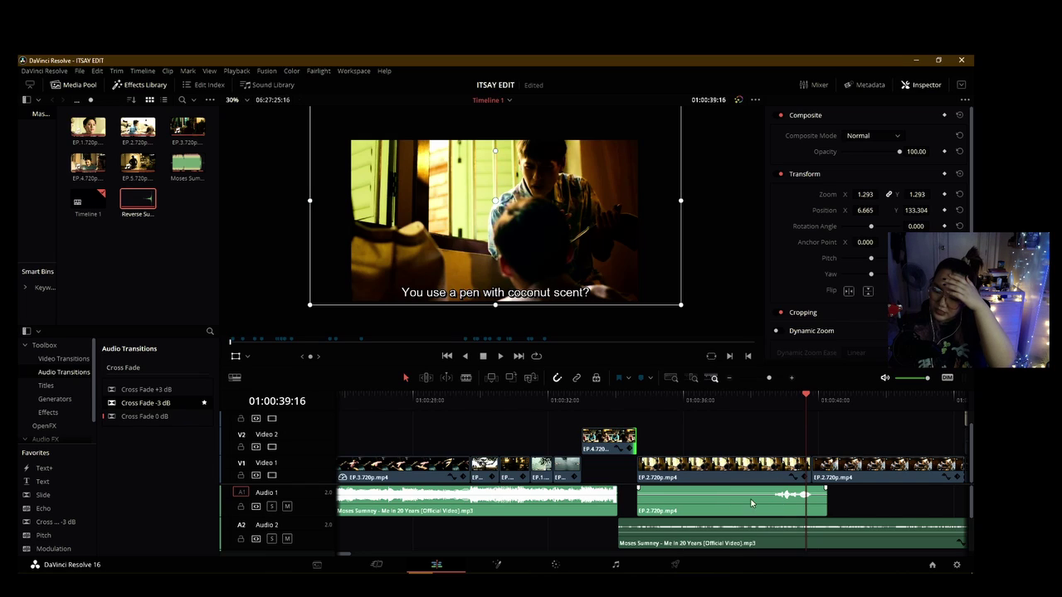
Step: Split the EP.2 audio on Audio 1 at about 01:00:38:15, just before the spoken line, and delete the part before it
click(597, 398)
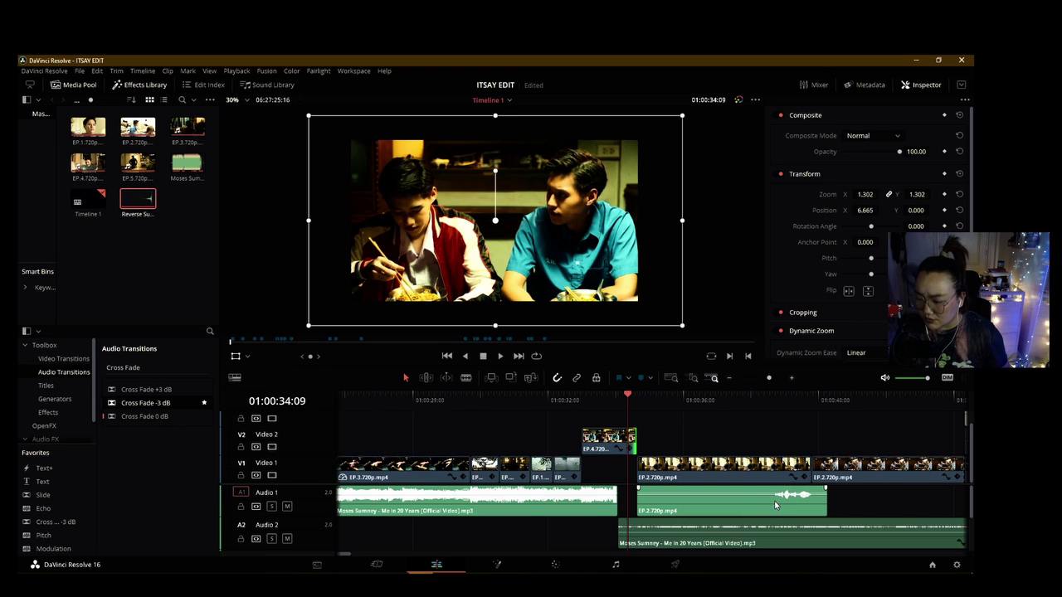
click(762, 436)
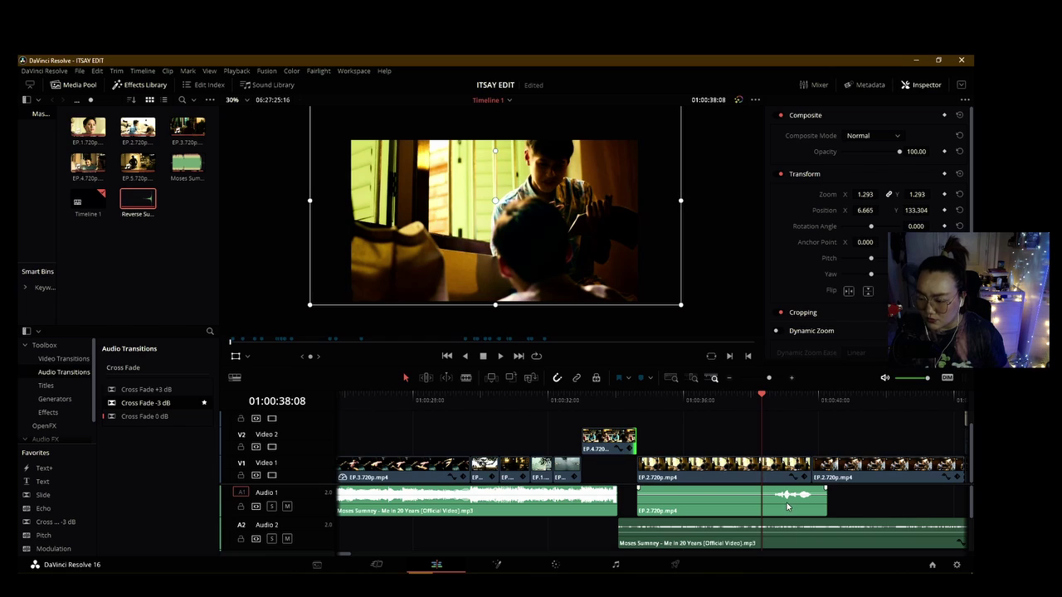
click(603, 425)
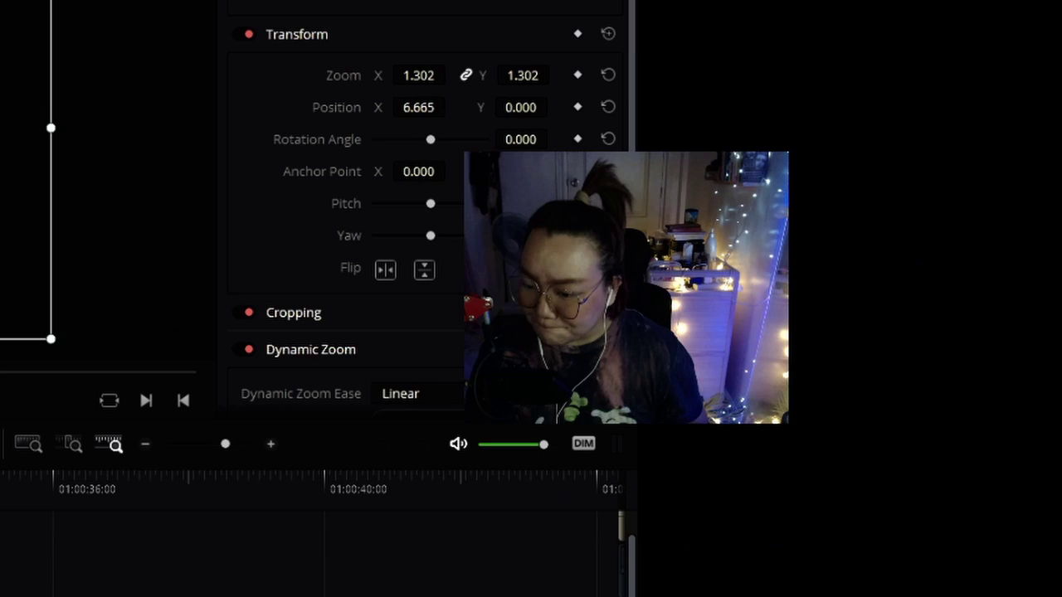
key(b)
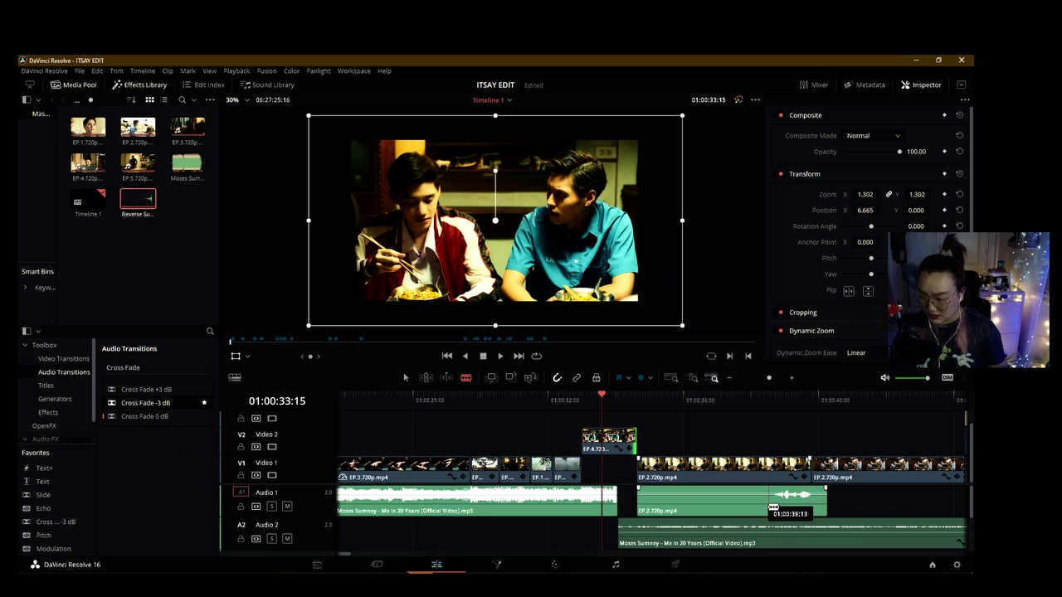
click(769, 498)
key(a)
click(721, 503)
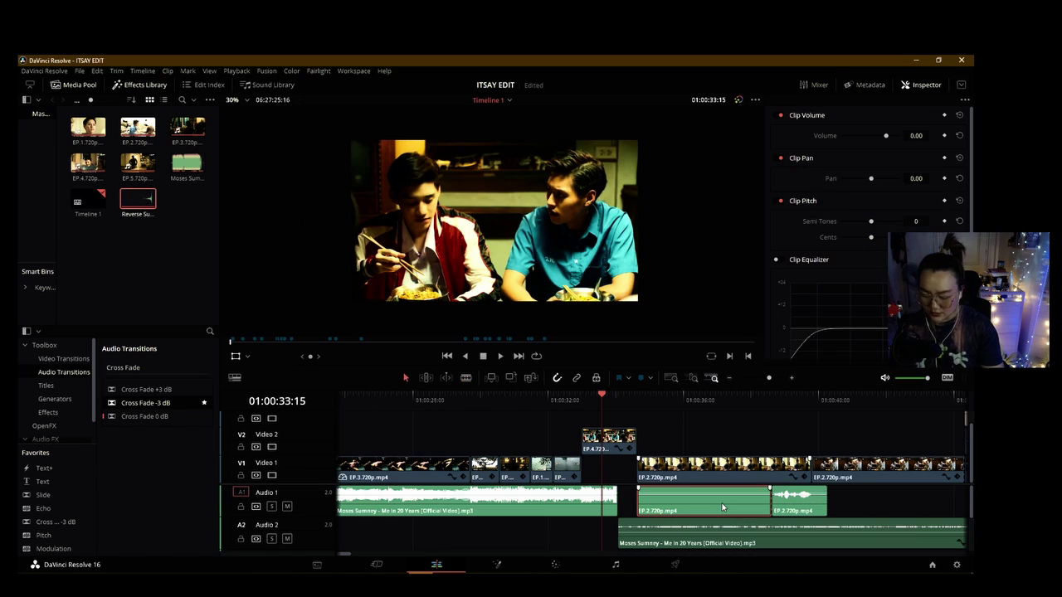
key(BackSpace)
Step: Select the EP.2 clip with its remaining audio and play the spoken line from 01:00:38:15 into the following EP.2 clip
click(792, 477)
click(800, 511)
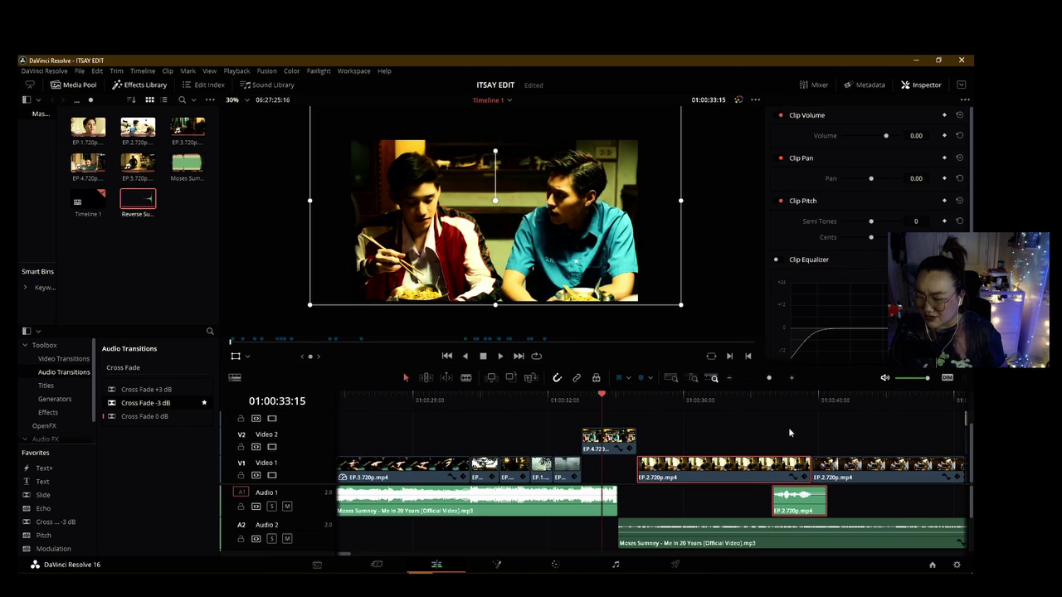
click(793, 406)
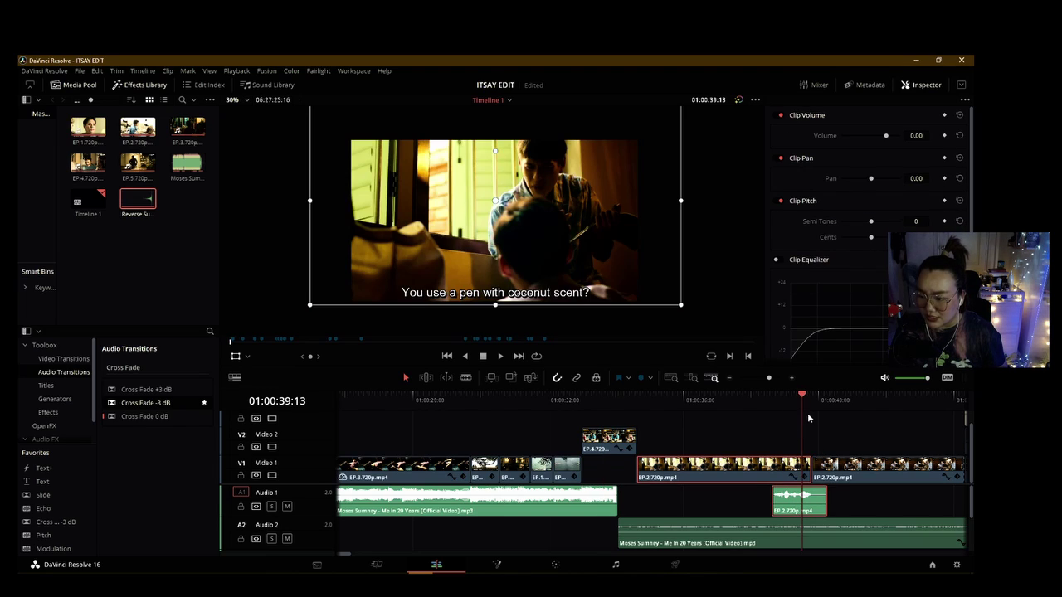
click(771, 405)
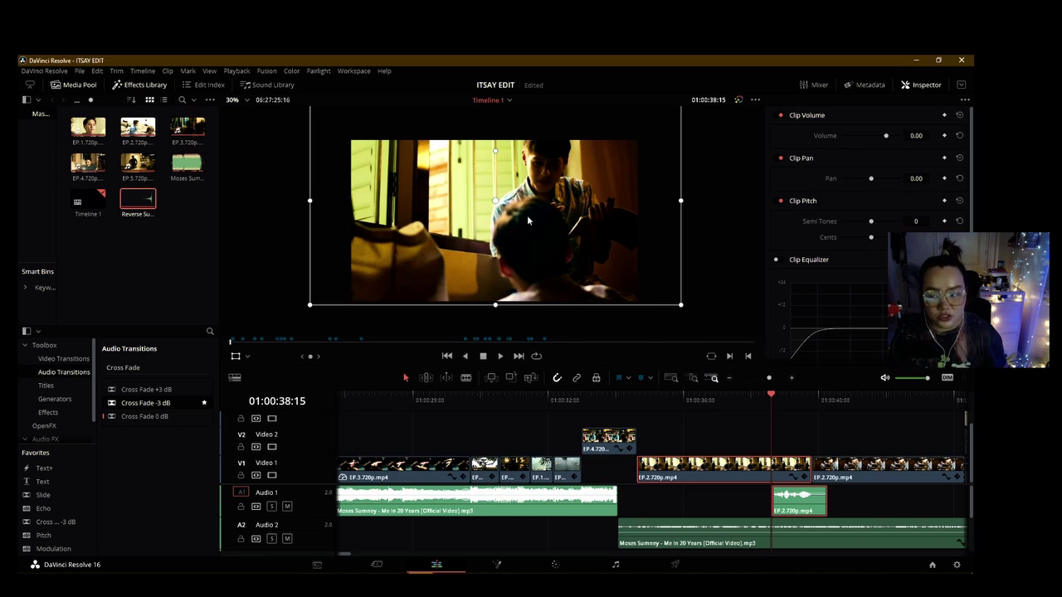
key(space)
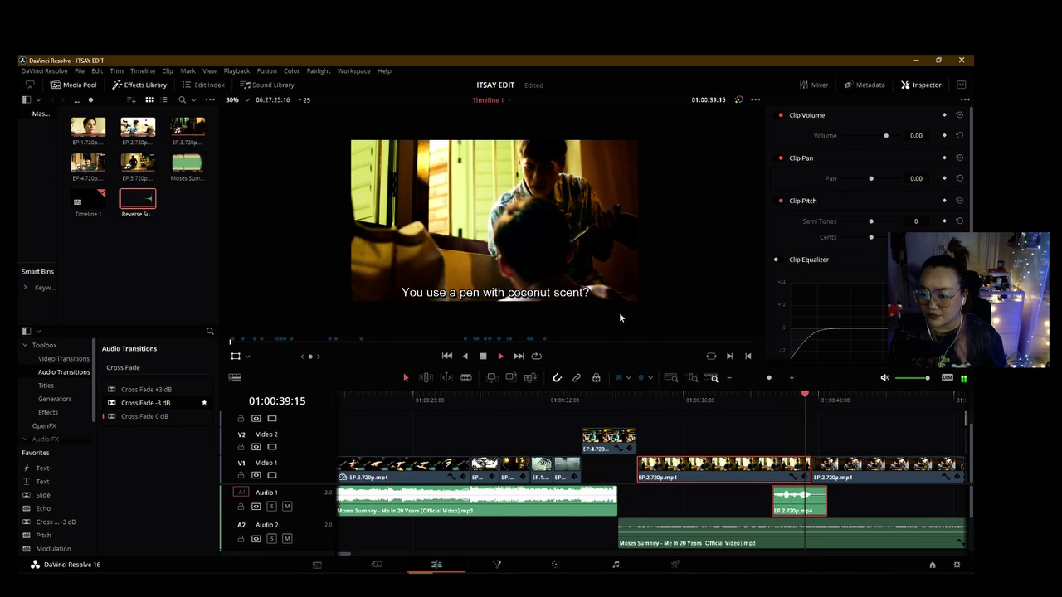
key(space)
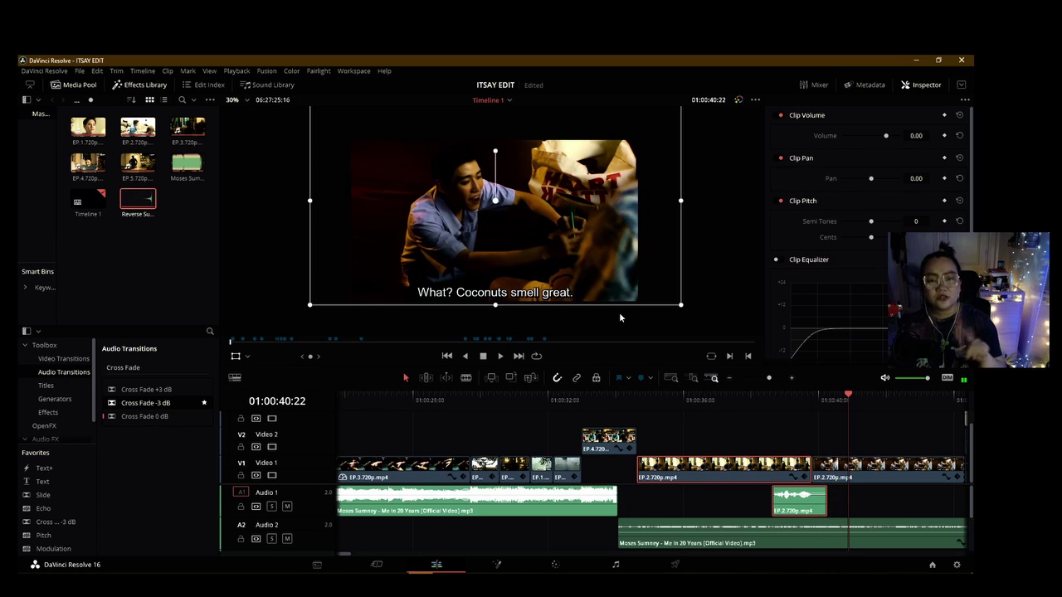
Step: Link the Video 1 EP.2 clips to their dialogue audio and move the first one so its audio starts near the song cut at 01:00:34:02
click(802, 402)
drag(803, 400, 826, 401)
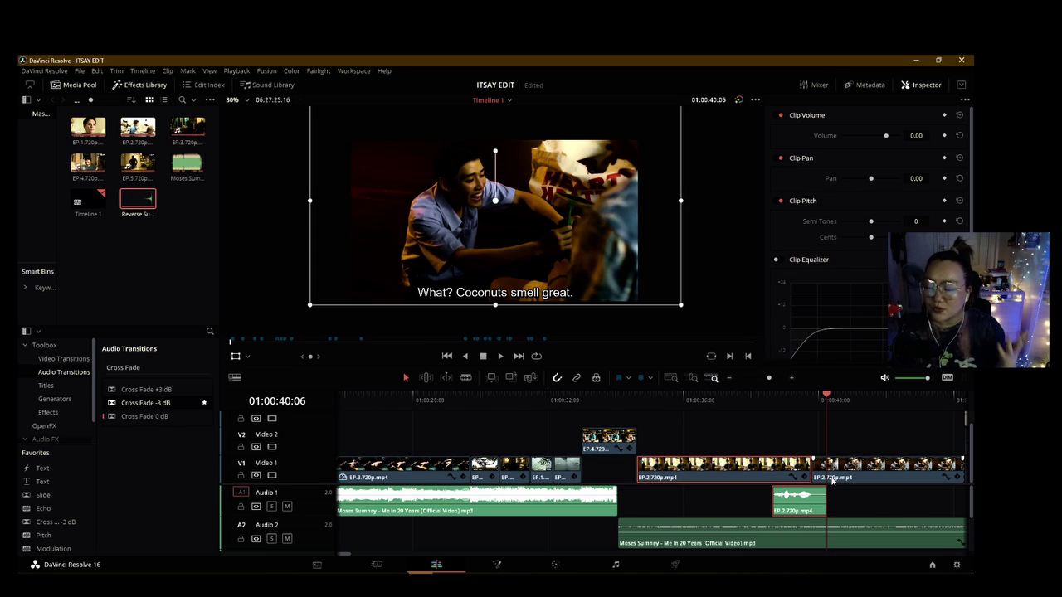
click(789, 430)
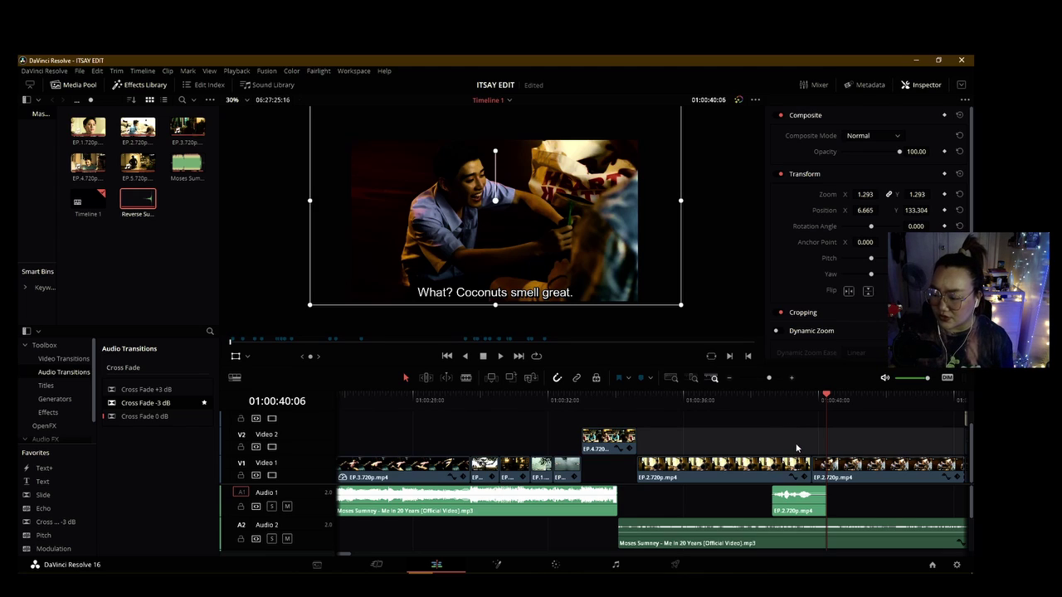
click(758, 401)
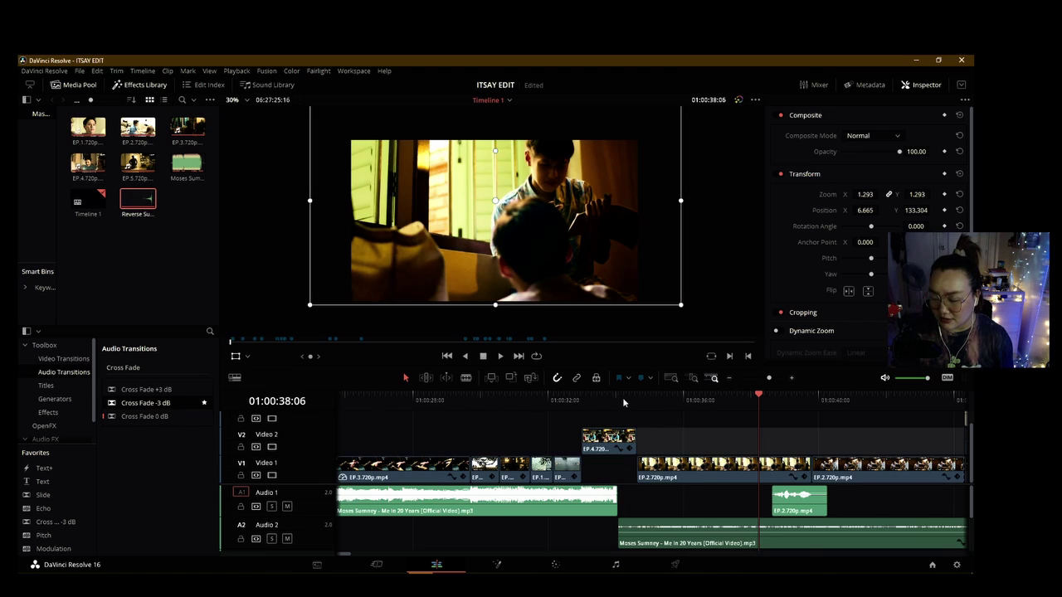
scroll(876, 519, down, 3)
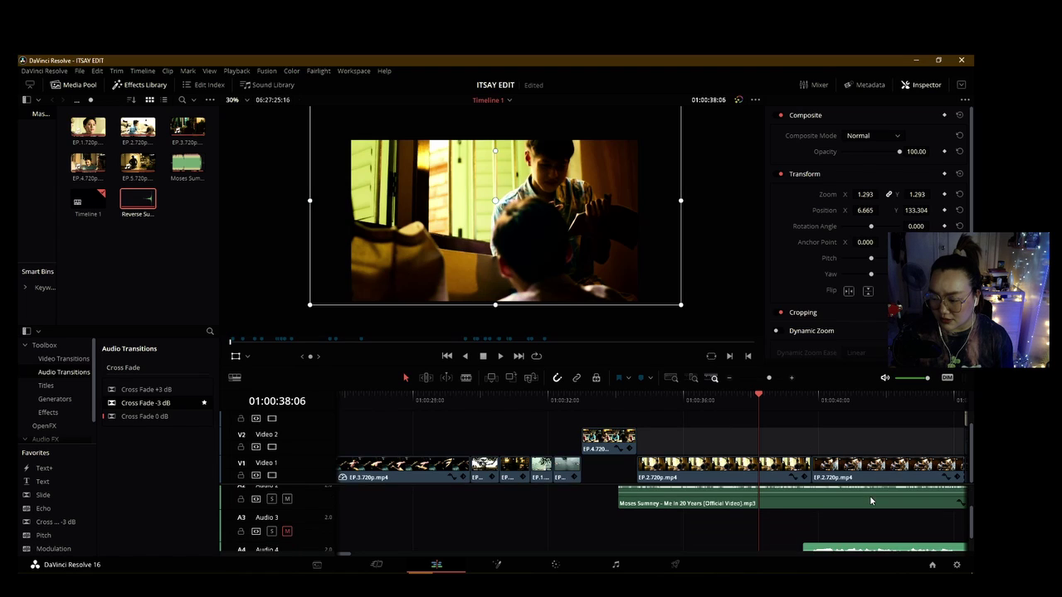
scroll(879, 528, up, 3)
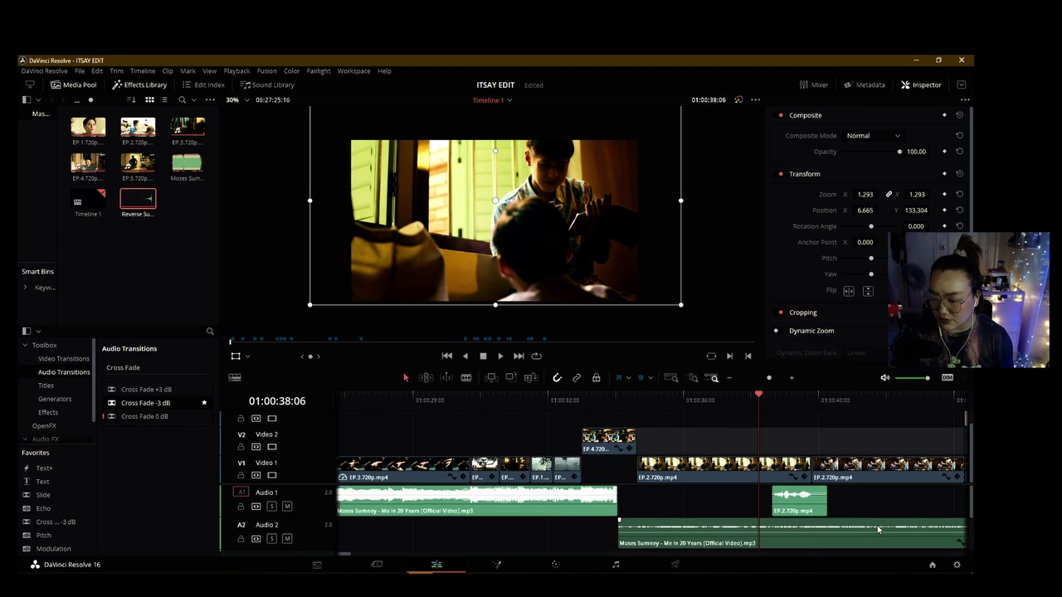
click(871, 540)
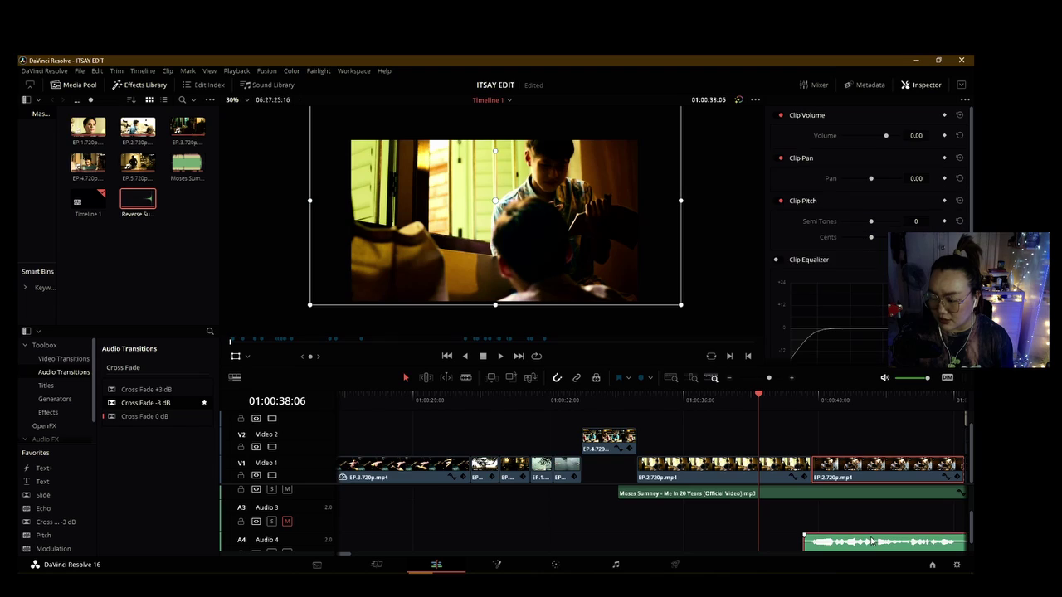
right_click(871, 541)
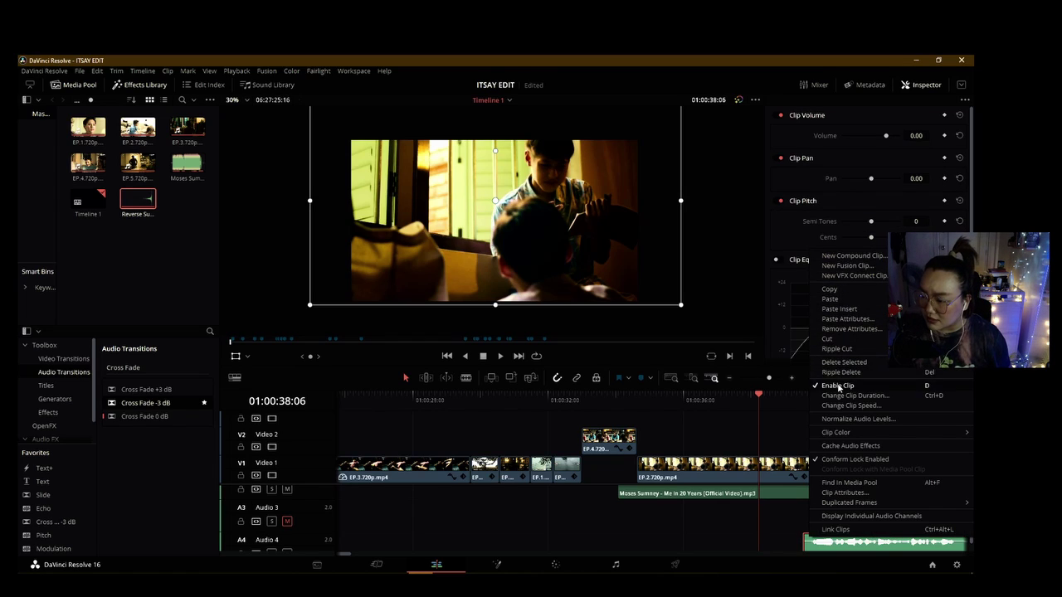
mouse_move(847, 507)
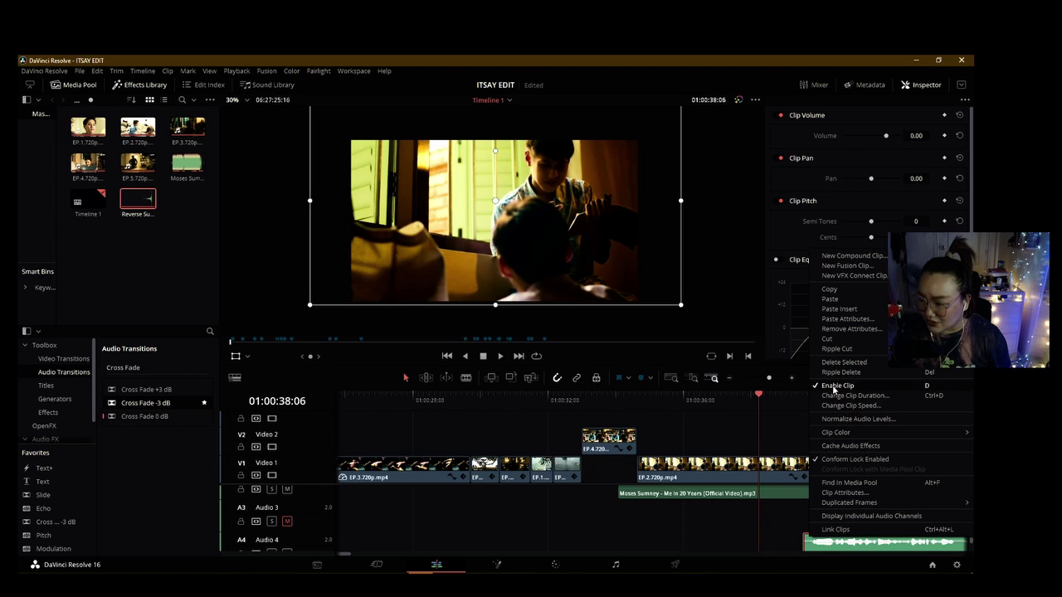
click(836, 529)
click(802, 445)
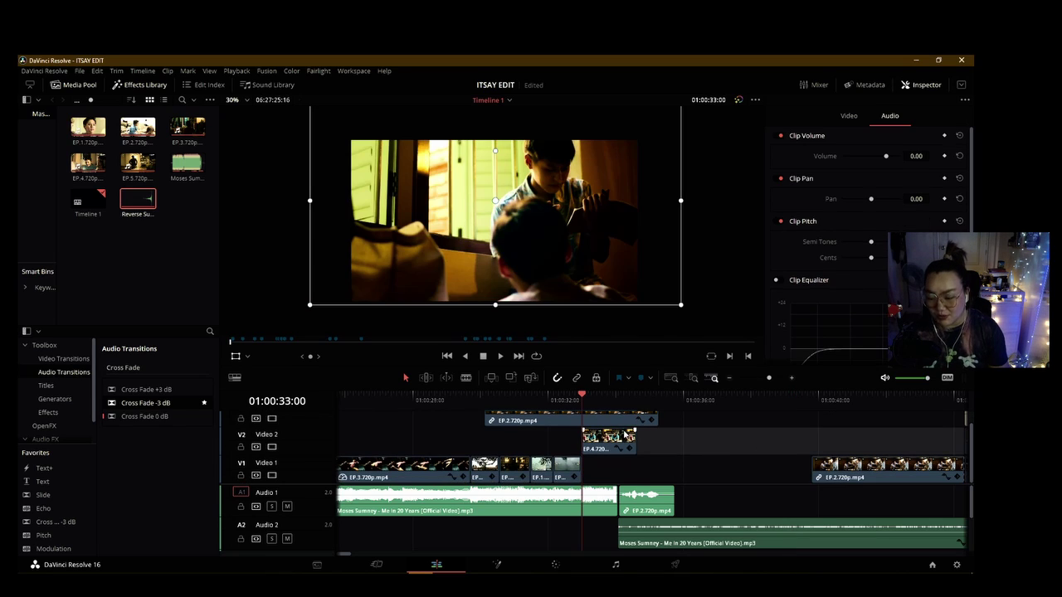
Step: Play the EP.2 dialogue from about 01:00:42:20 and check where the title and EP.3 clip begin above it
click(830, 401)
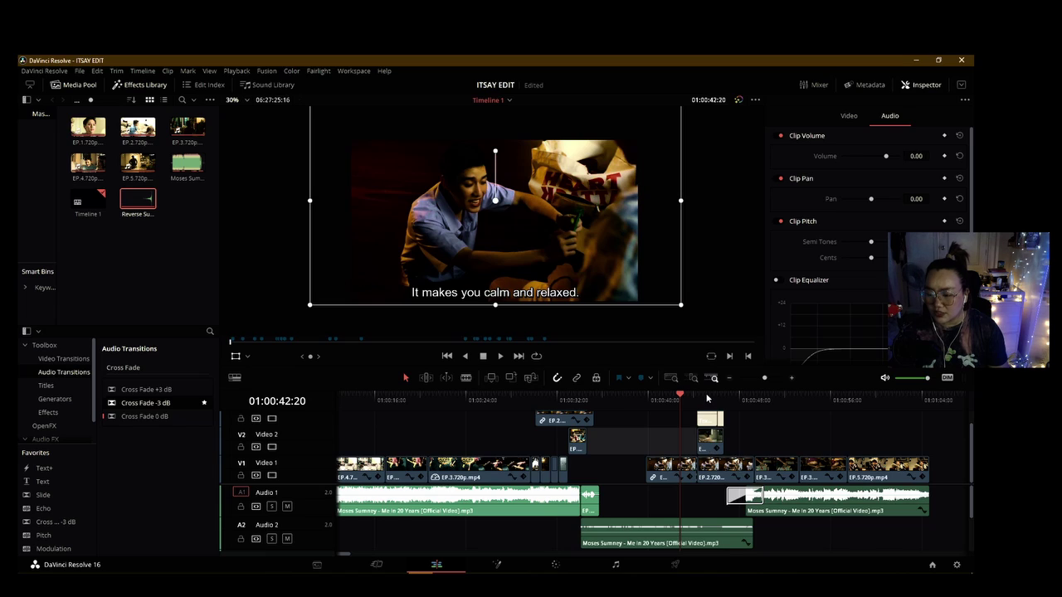
click(706, 400)
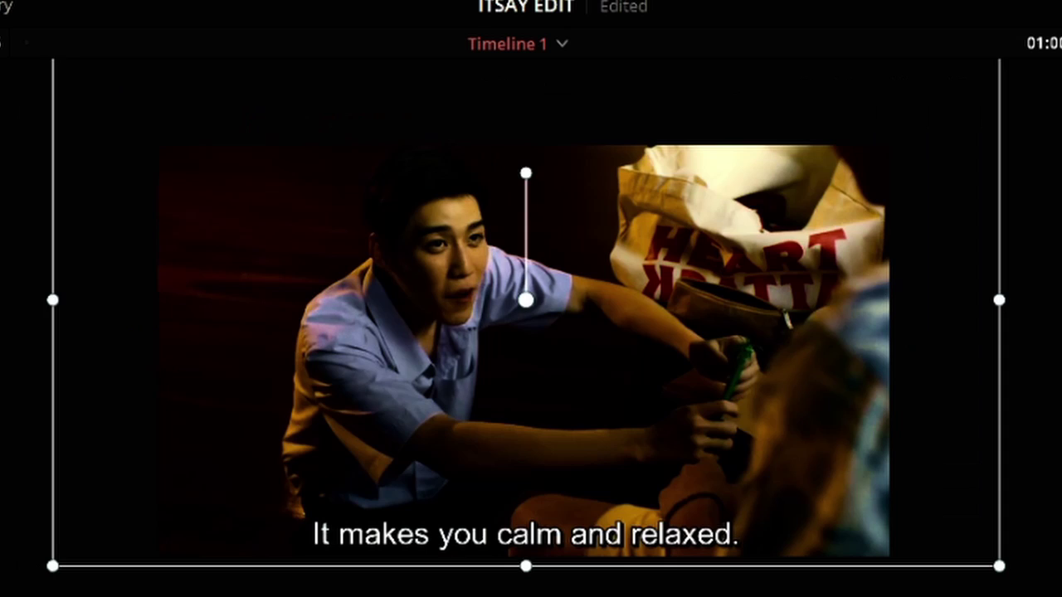
key(space)
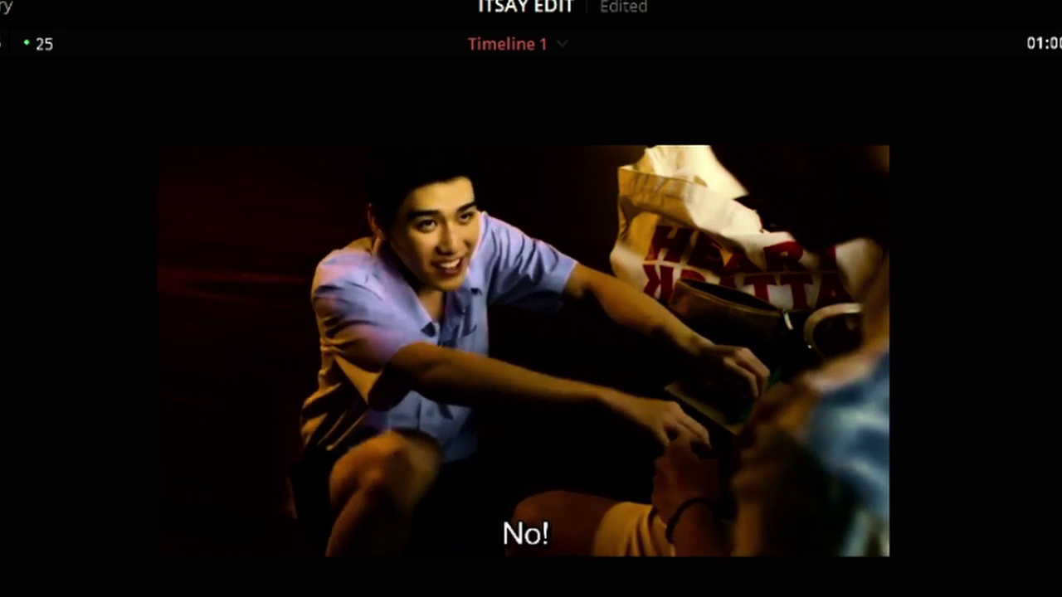
key(space)
click(697, 399)
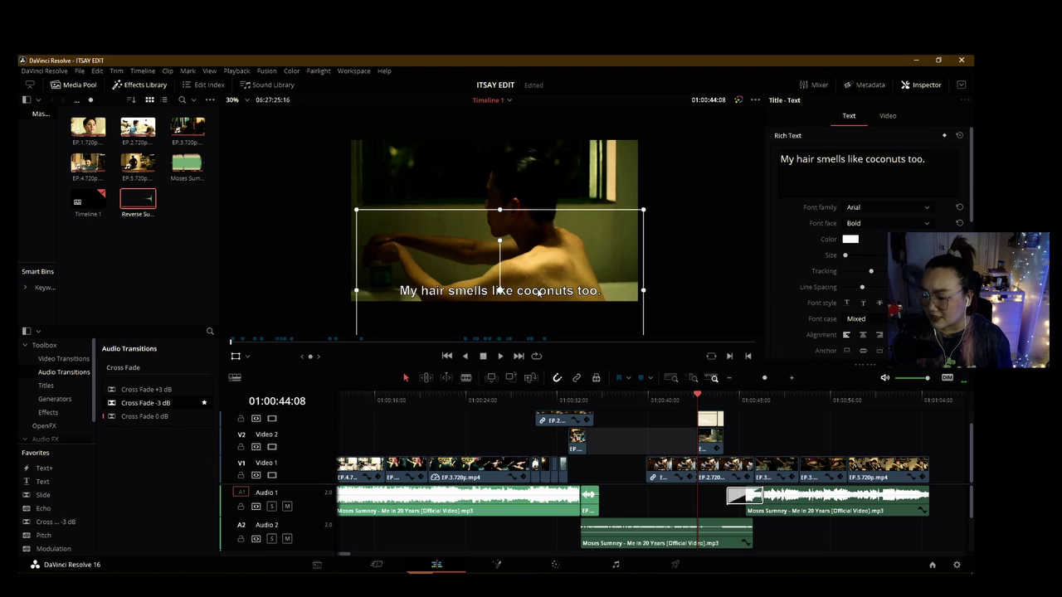
click(688, 413)
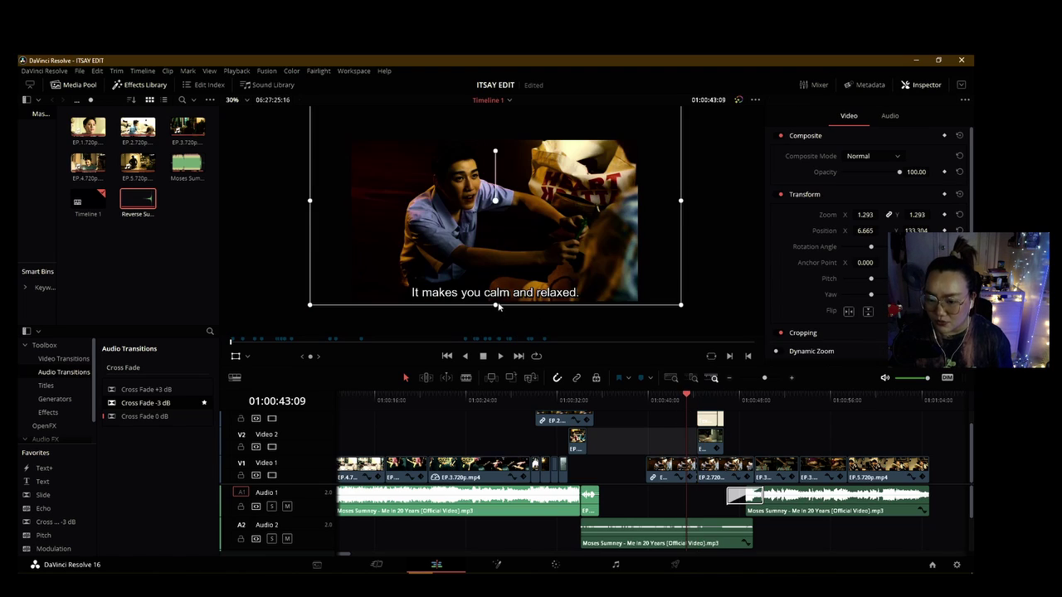
Step: Position the linked EP.2 clip so its dialogue audio sits directly behind the song's end on Audio 1
click(569, 401)
key(ctrl+equal)
key(ctrl+equal)
mouse_move(713, 508)
mouse_down()
mouse_move(687, 512)
mouse_move(715, 509)
mouse_up()
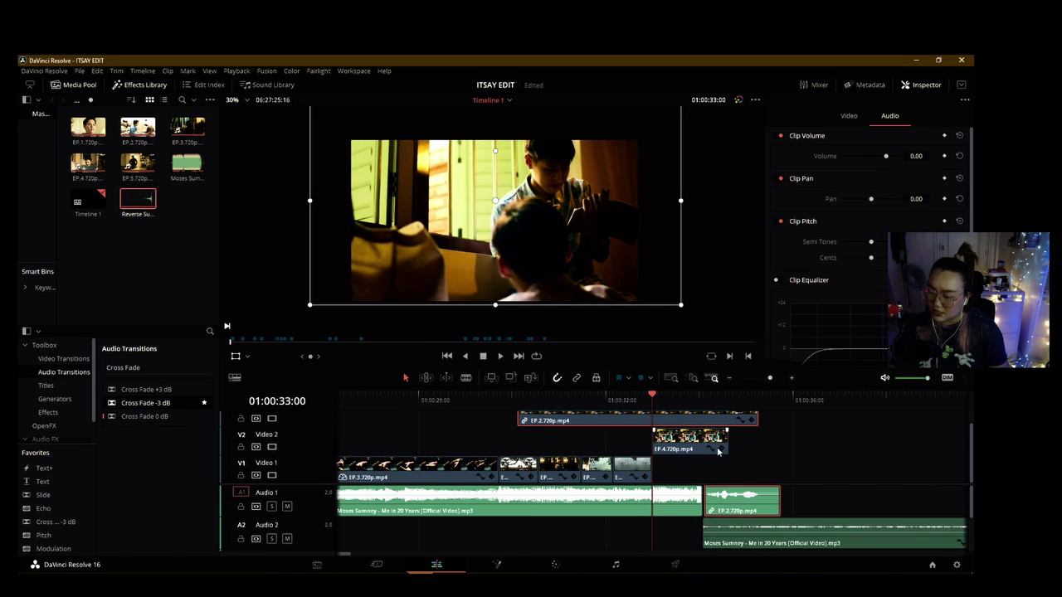
click(694, 394)
key(ctrl+equal)
key(ctrl+equal)
key(ctrl+equal)
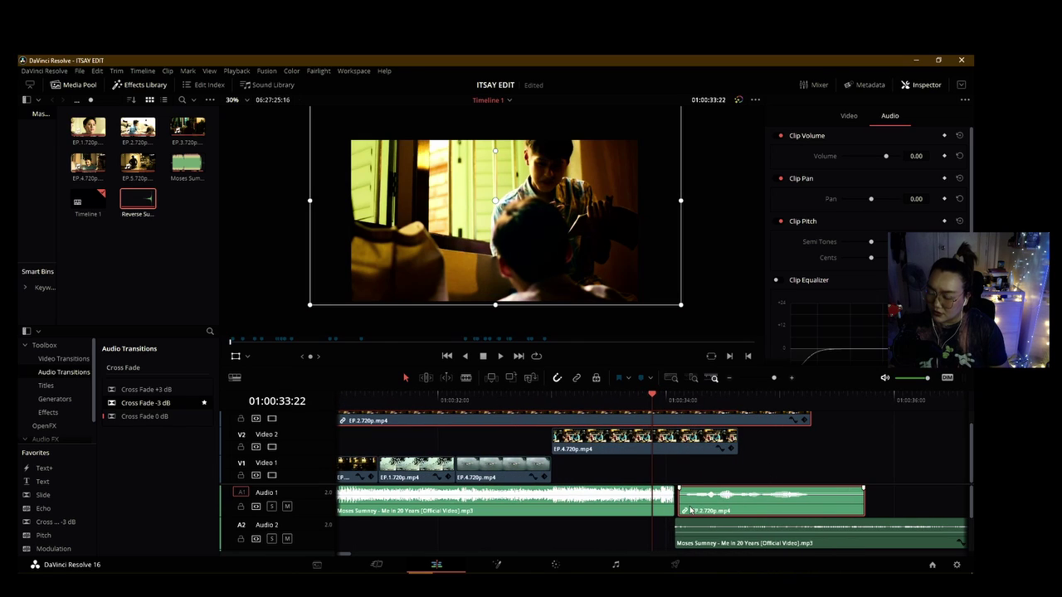
Step: Extend the EP.2 audio back to the song's end, fit its video behind the EP.4 clip on Video 2, and play the cut
click(680, 505)
mouse_move(676, 505)
mouse_down()
mouse_move(668, 506)
mouse_move(678, 504)
mouse_up()
key(space)
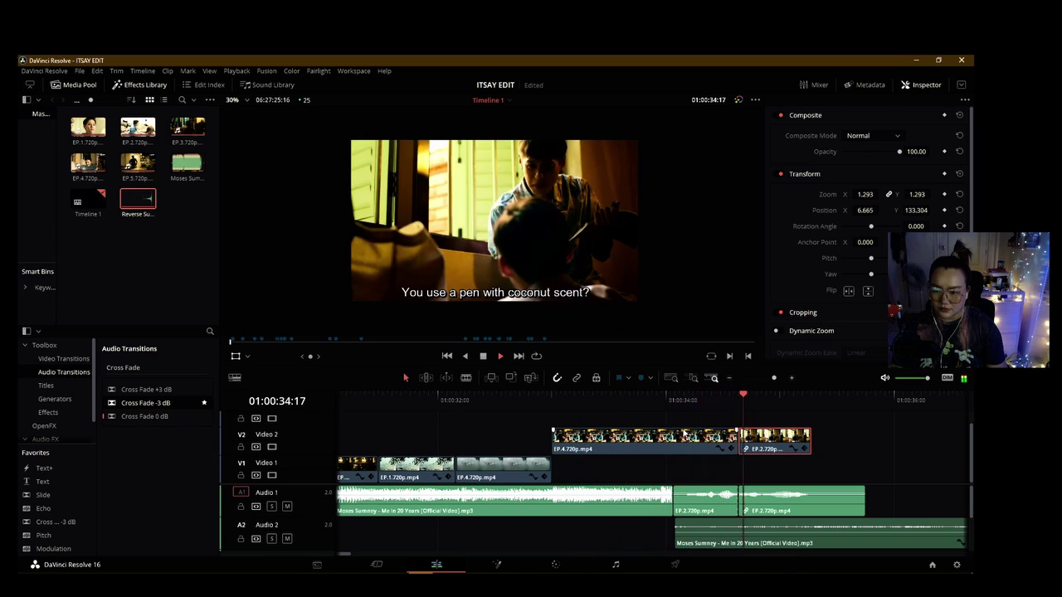
key(space)
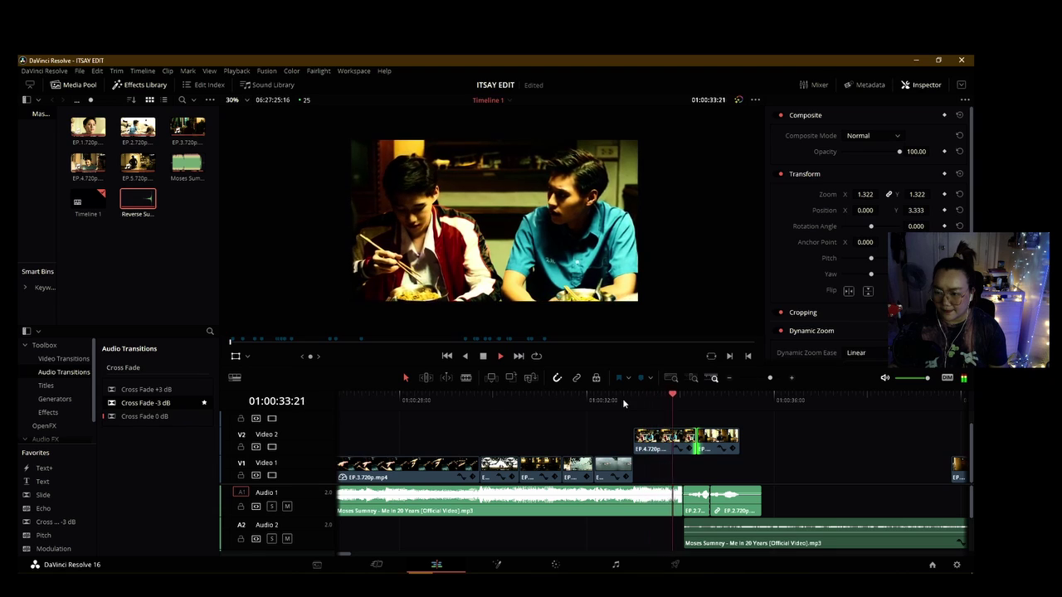
key(space)
click(654, 449)
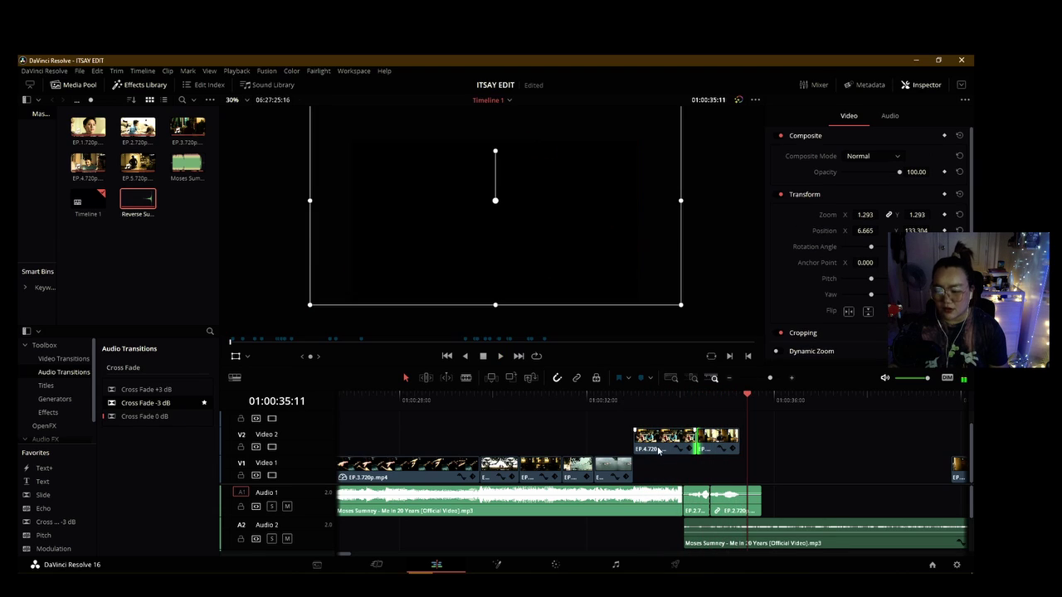
Step: Move the remaining EP.2 clips with their titles, overlaid EP.3 clip and Audio 4 dialogue earlier, up to the Video 2 EP.2 clip's end, and play them
scroll(552, 474, down, 6)
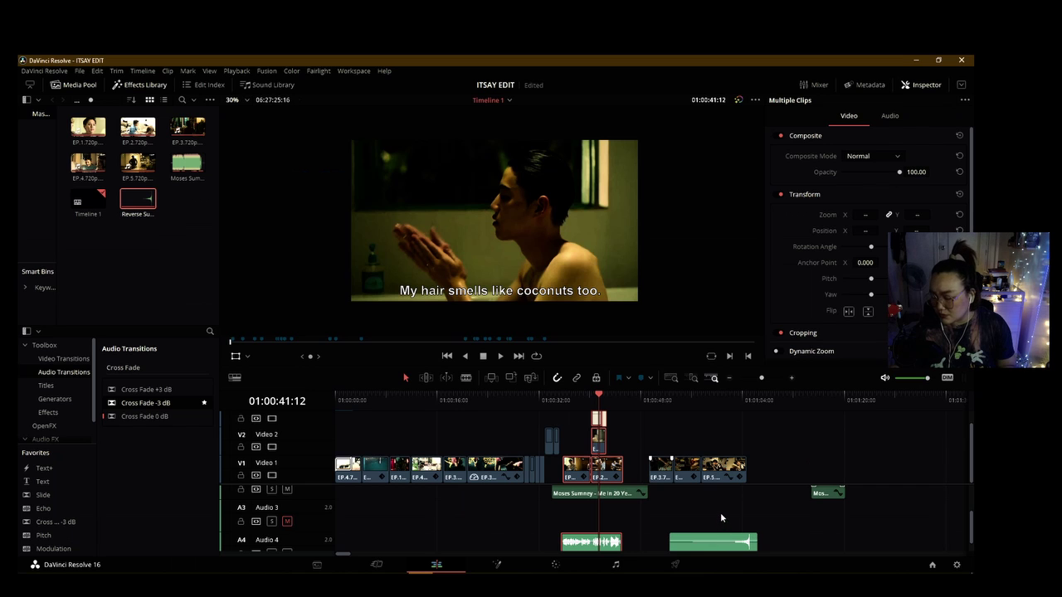
scroll(721, 517, up, 3)
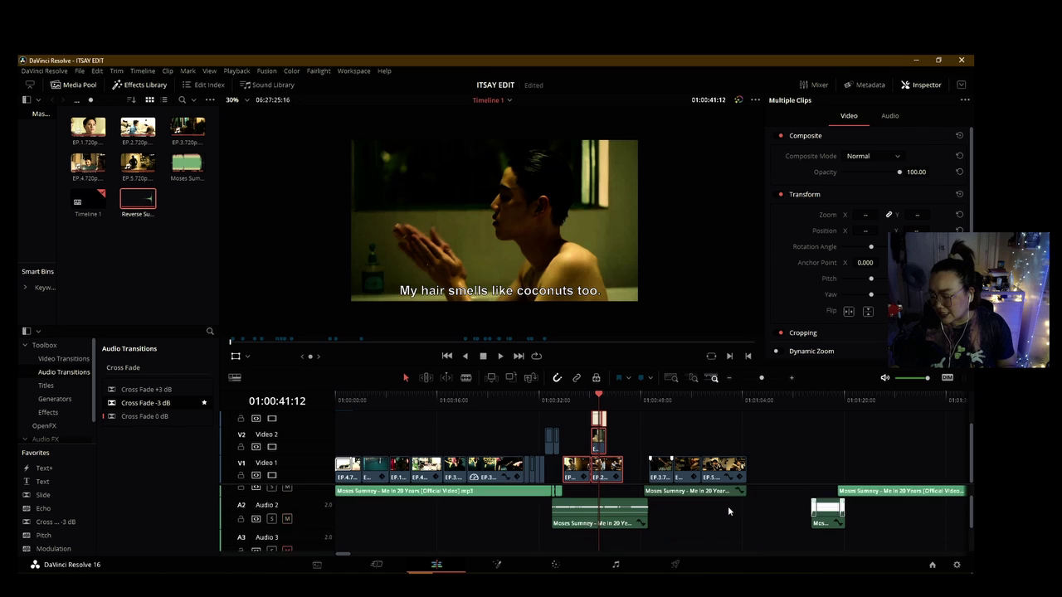
click(623, 402)
click(633, 401)
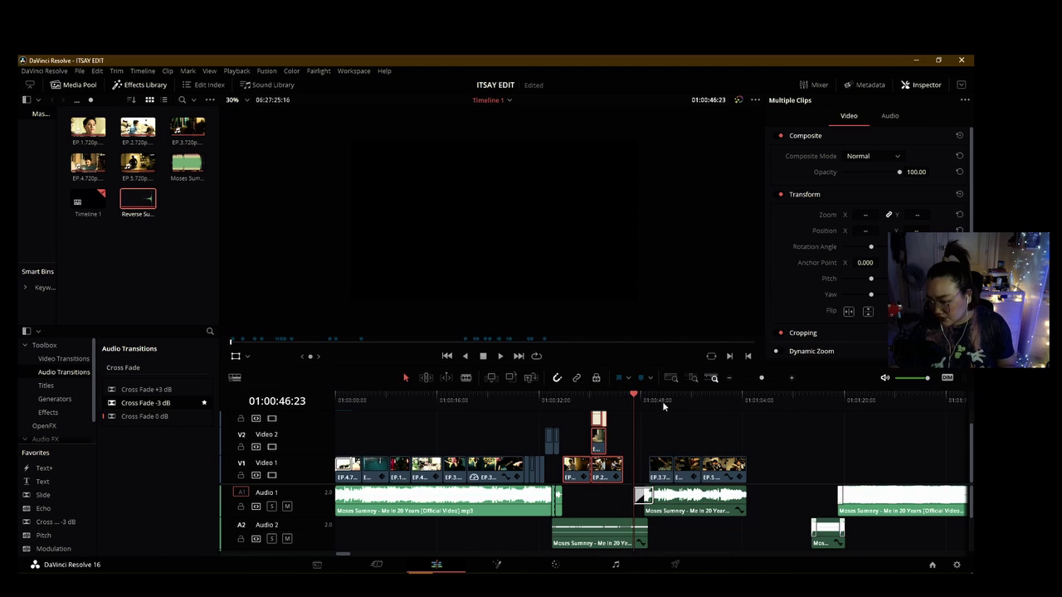
click(669, 402)
click(622, 401)
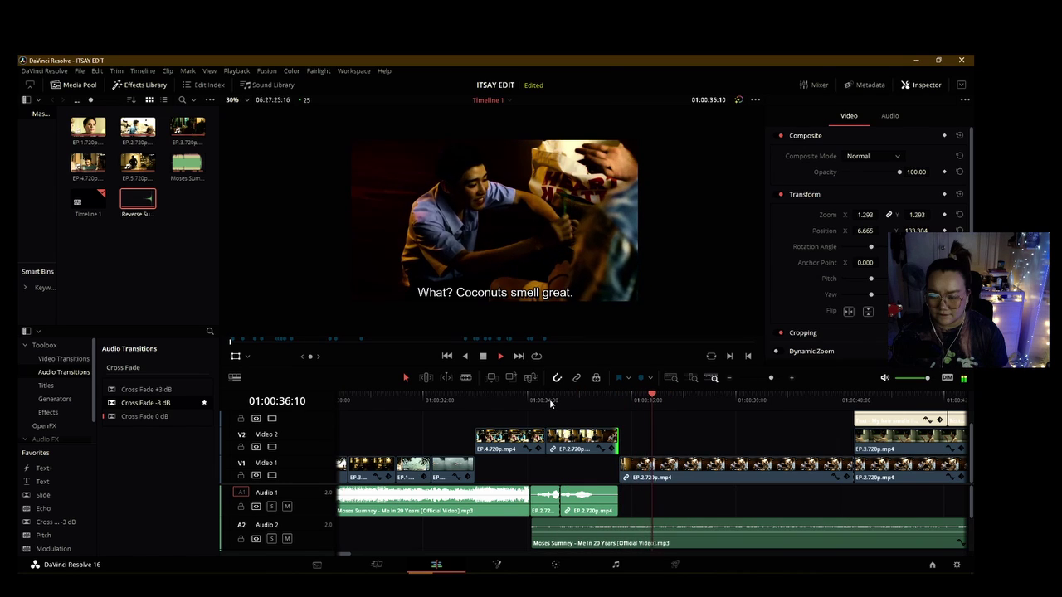
key(space)
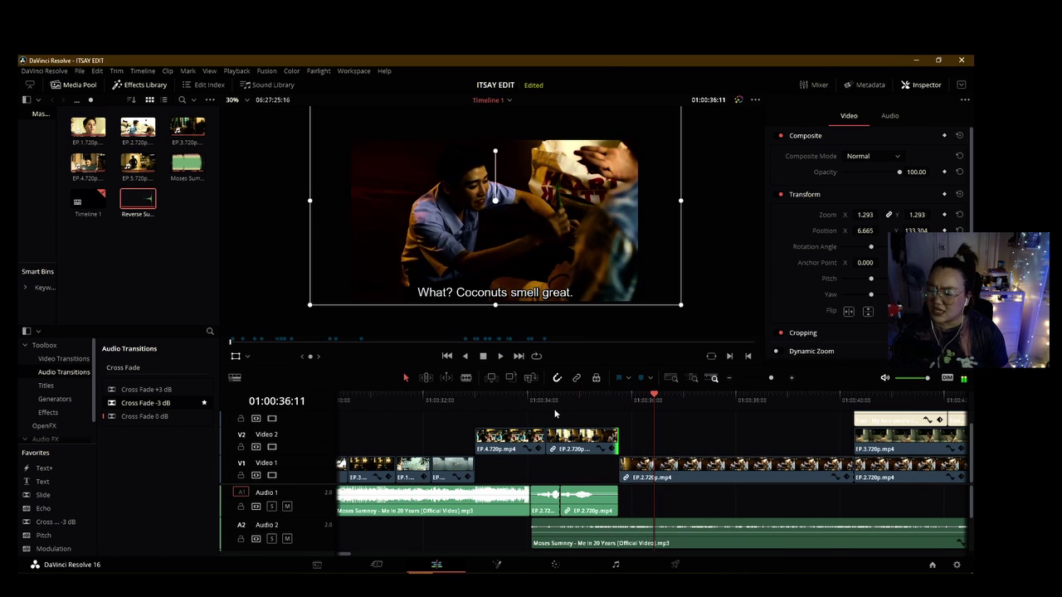
Step: Undo the last edit, shift the selected EP.2 clips and overlays earlier to meet the Video 2 EP.2 clip's end, and replay the cut
key(ctrl+z)
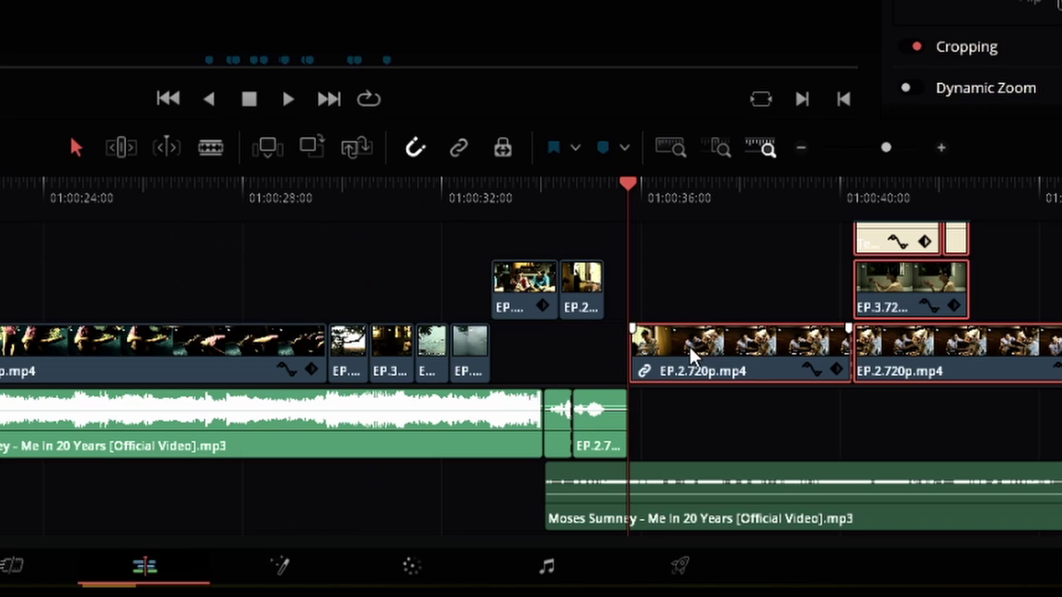
drag(693, 355, 671, 355)
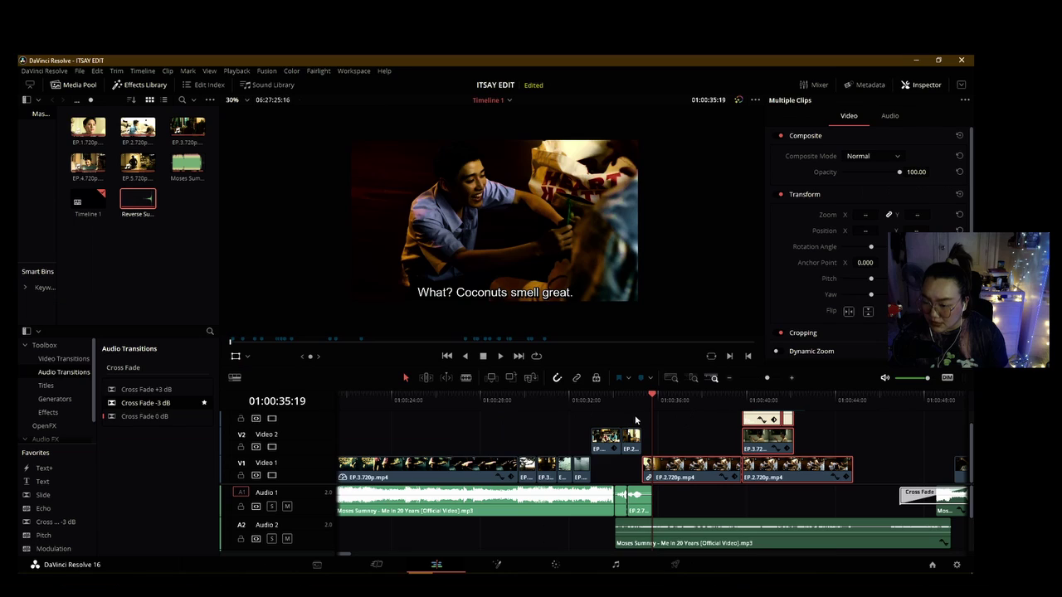
click(627, 399)
key(space)
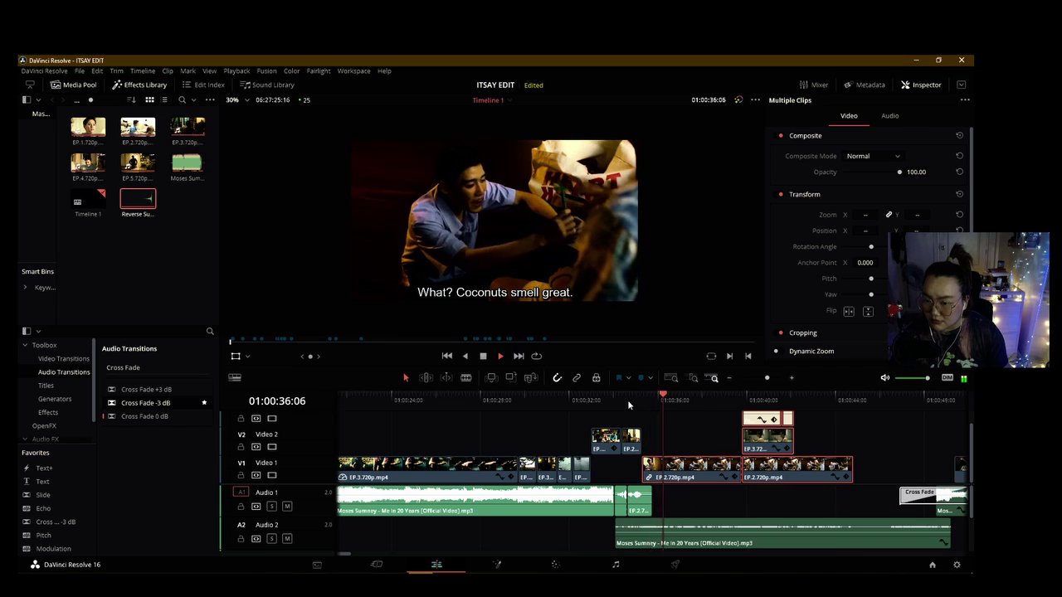
click(583, 400)
key(space)
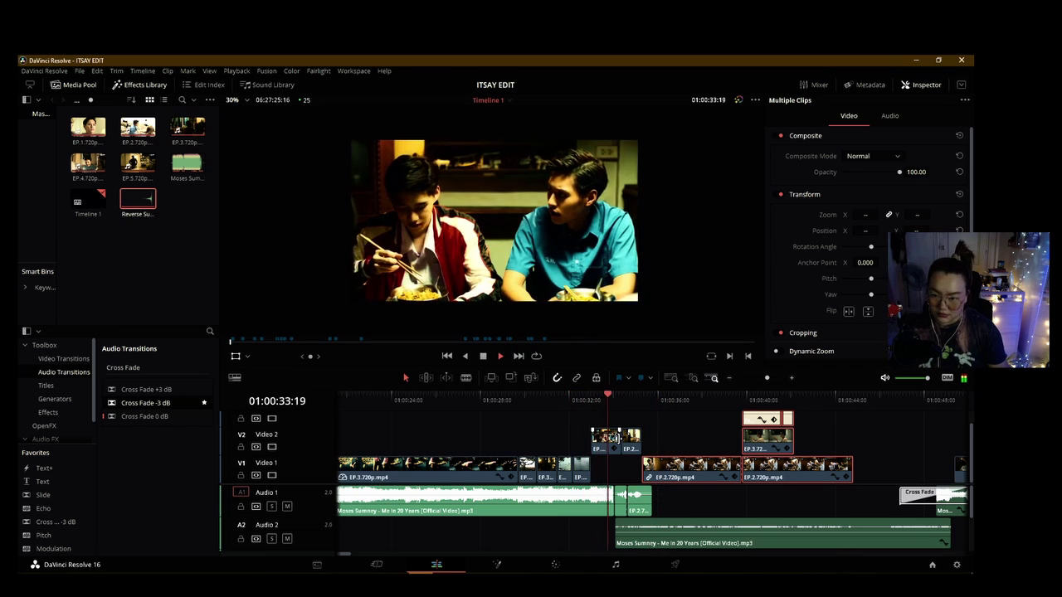
key(space)
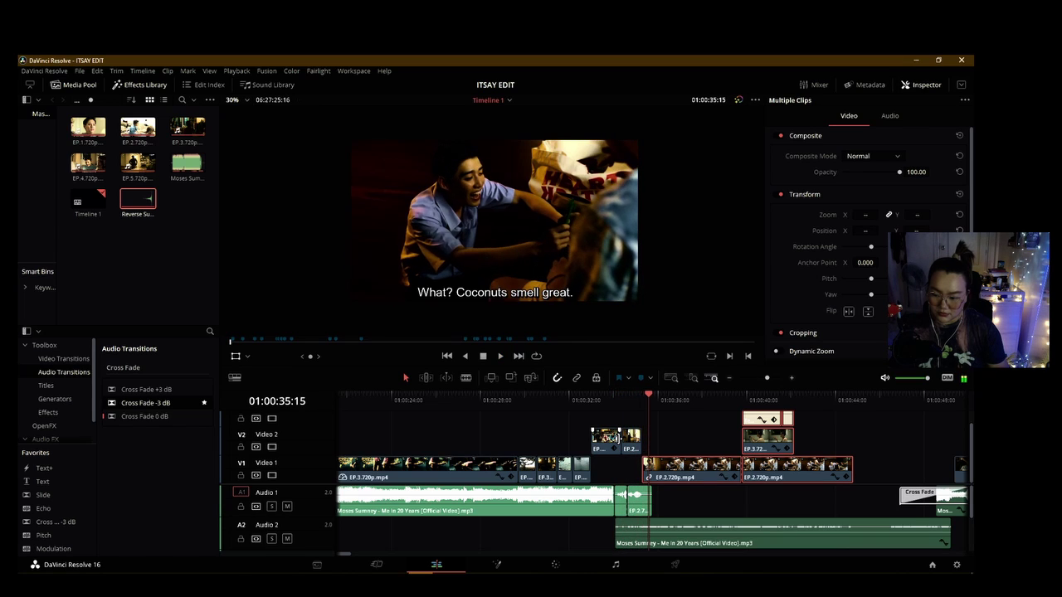
click(589, 401)
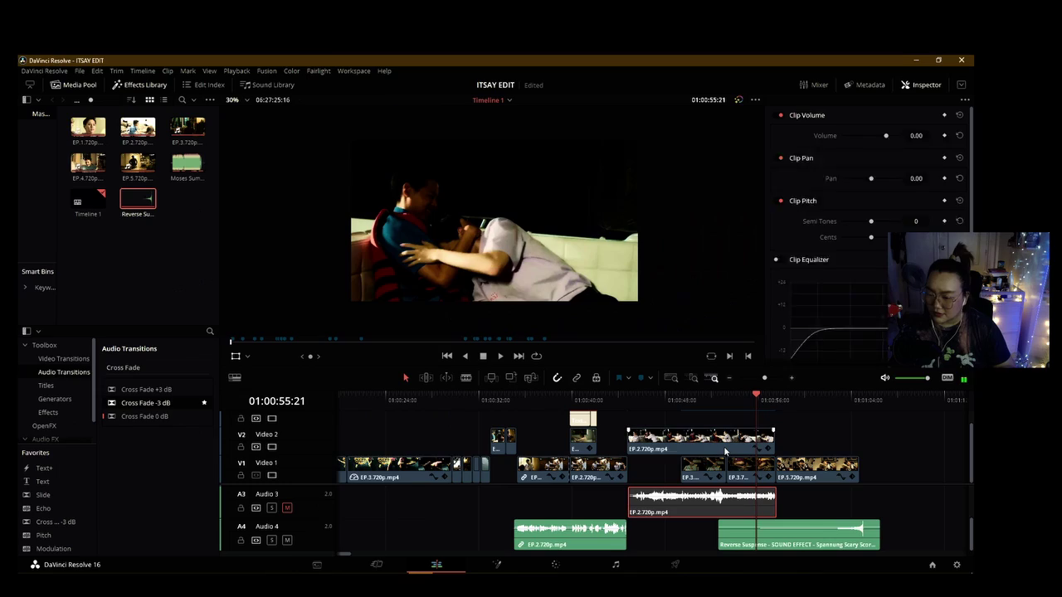
Step: Reduce the long Video 2 EP.2 clip and its Audio 3 audio to the part after 01:00:55:21 and move it behind the Video 1 EP.2 clips
click(724, 450)
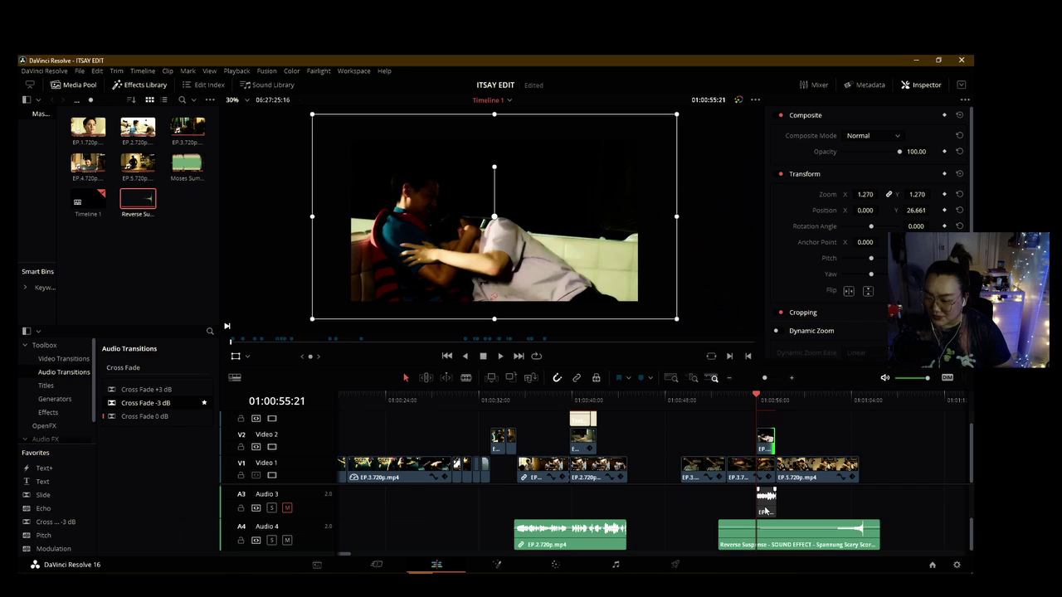
click(765, 502)
drag(765, 452, 636, 438)
drag(635, 438, 636, 438)
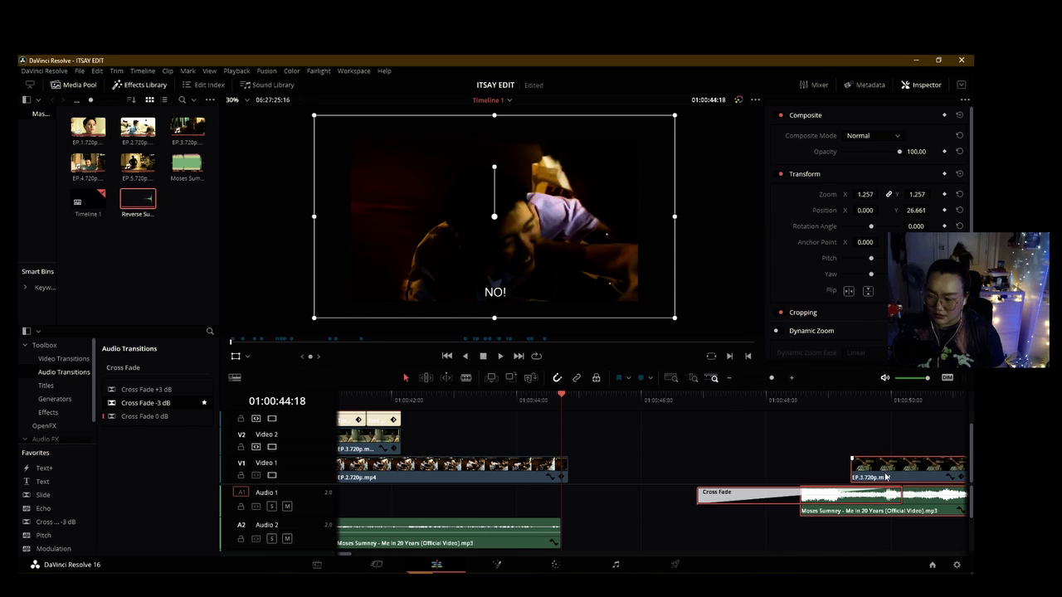
Step: Move the following clips, Audio 1 song and its cross fade earlier so the song starts at the Video 1 EP.2 clip's end, and play the transition
drag(775, 583, 478, 582)
drag(672, 469, 646, 470)
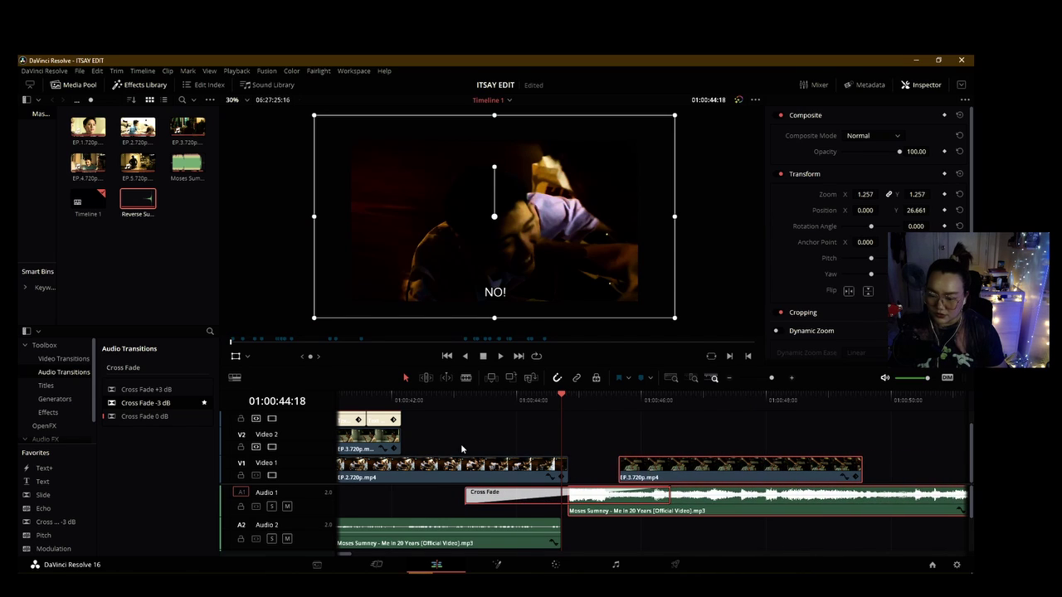
click(415, 401)
key(space)
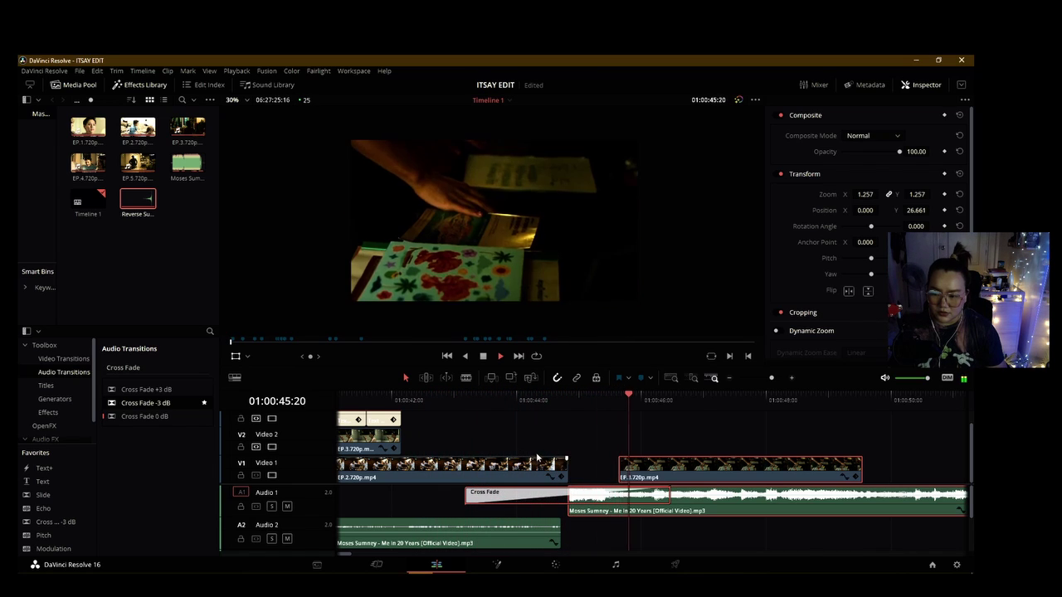
key(space)
scroll(637, 481, down, 2)
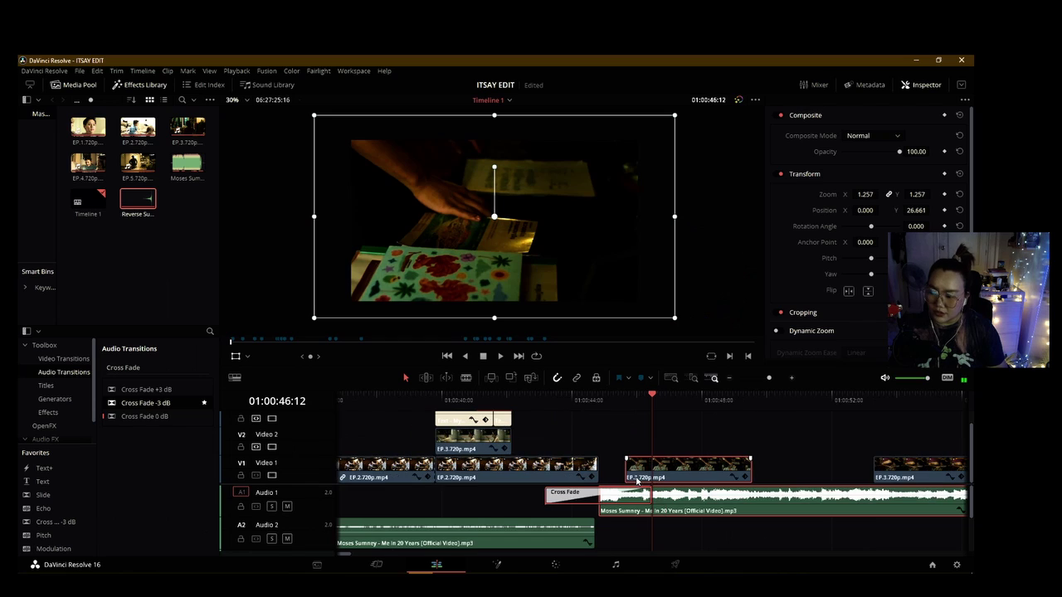
Step: Move the Video 1 EP.3 clip to the EP.2 clip's end, add Cross Fade 0 dB to the Audio 2 song's end, and play it
drag(684, 469, 657, 470)
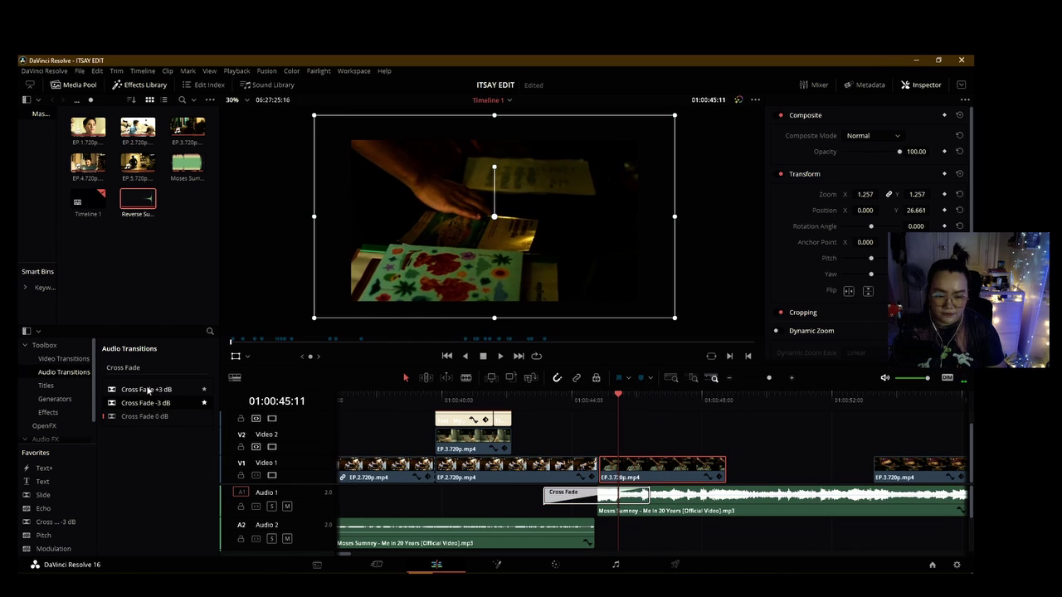
drag(154, 420, 629, 527)
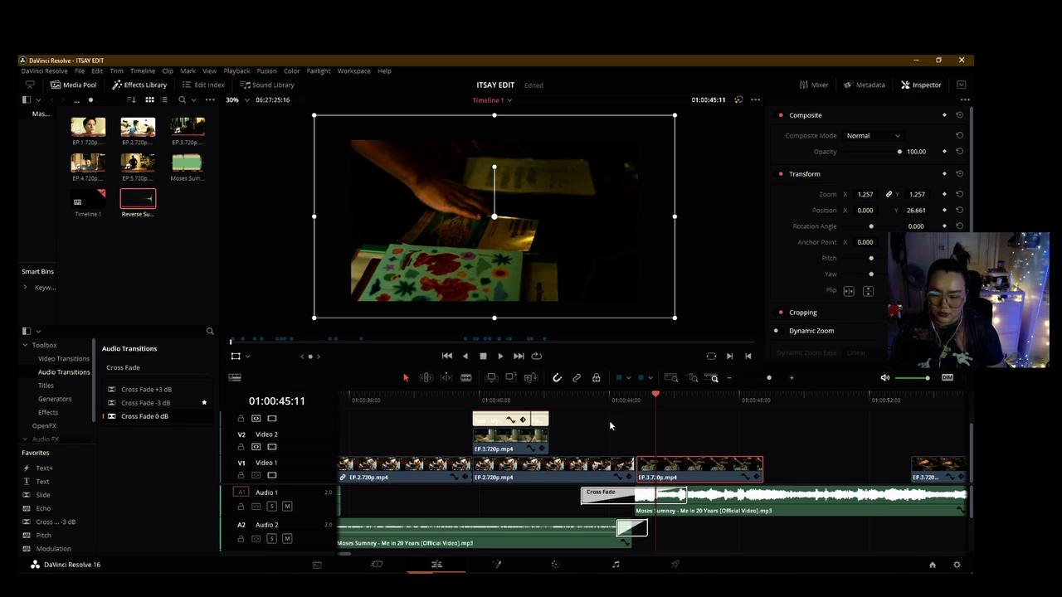
key(slash)
key(space)
click(447, 397)
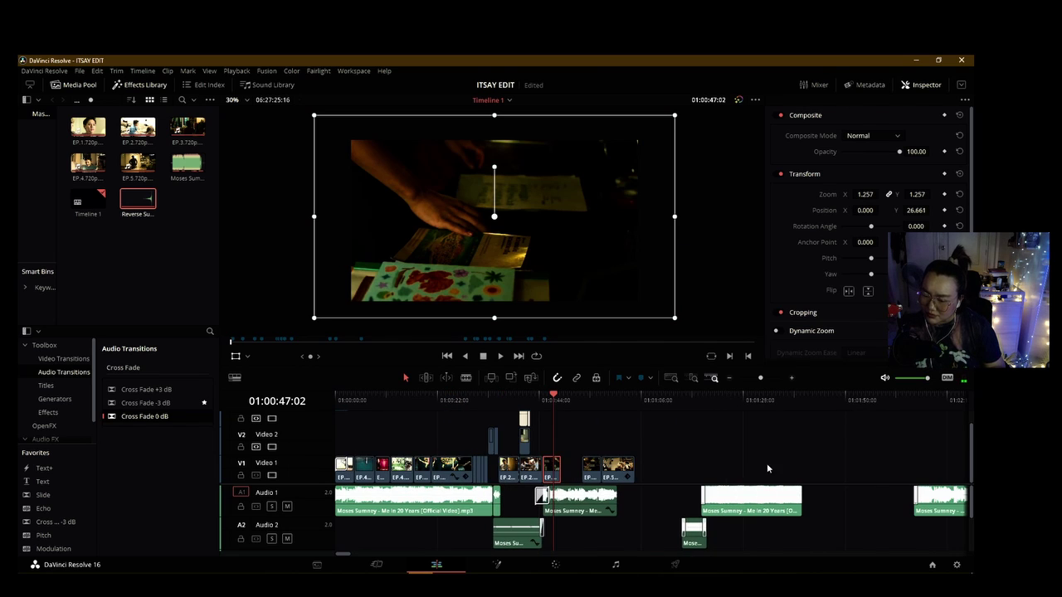
Step: Move the remaining EP.3 and EP.5 clips on Video 1 earlier together so they start at the preceding EP.3 clip's end
key(ctrl+equal)
key(ctrl+equal)
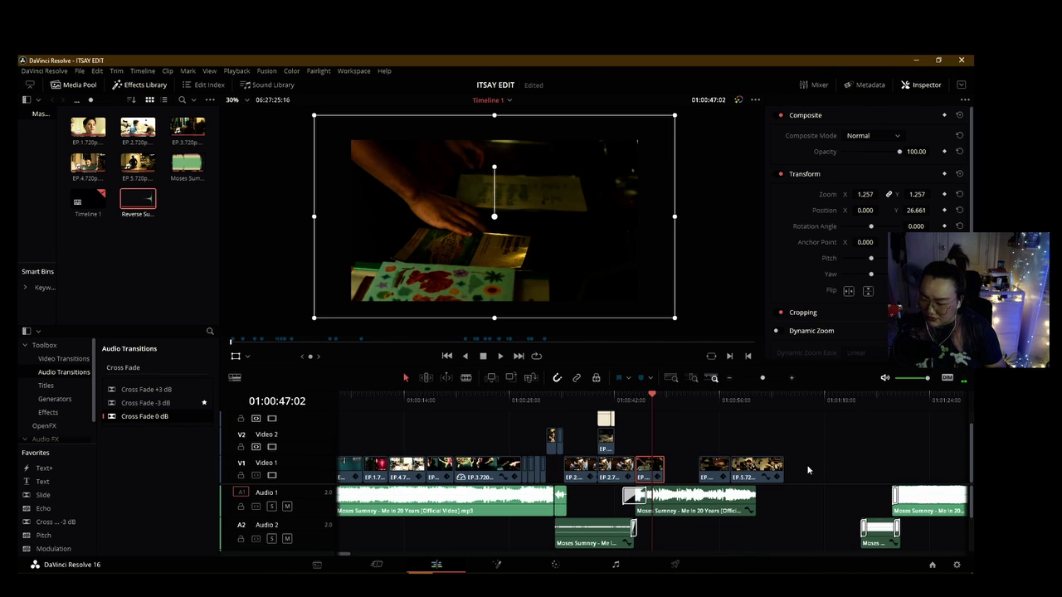
click(716, 470)
ctrl+click(761, 470)
drag(717, 469, 682, 469)
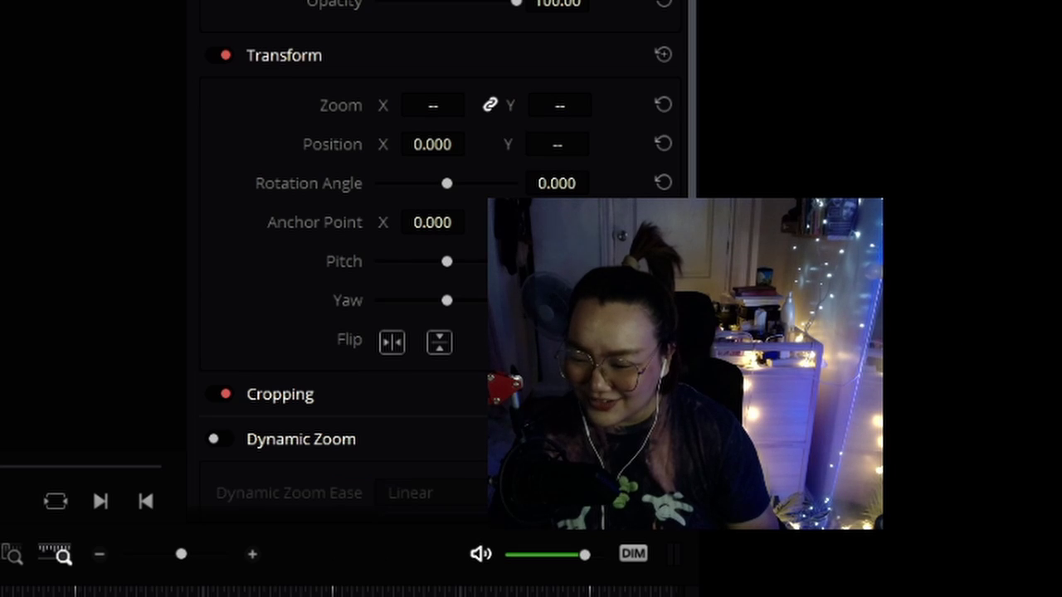
Step: Place the Reverse Suspense sound effect on Audio 2, starting at the beginning of the second of the adjoining EP.3 clips
click(738, 498)
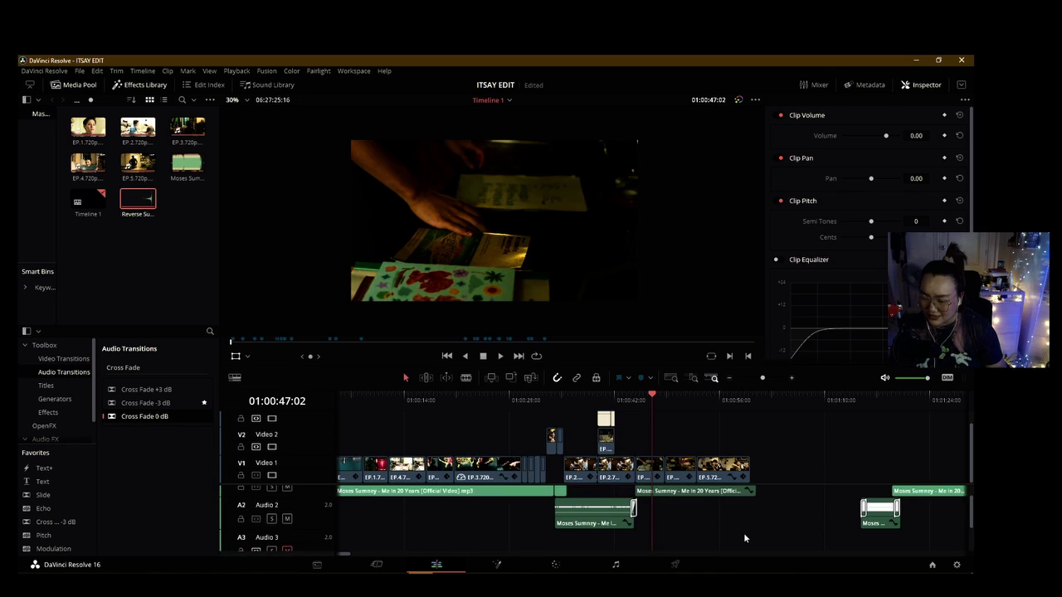
scroll(743, 532, down, 3)
drag(738, 540, 720, 516)
key(ctrl+z)
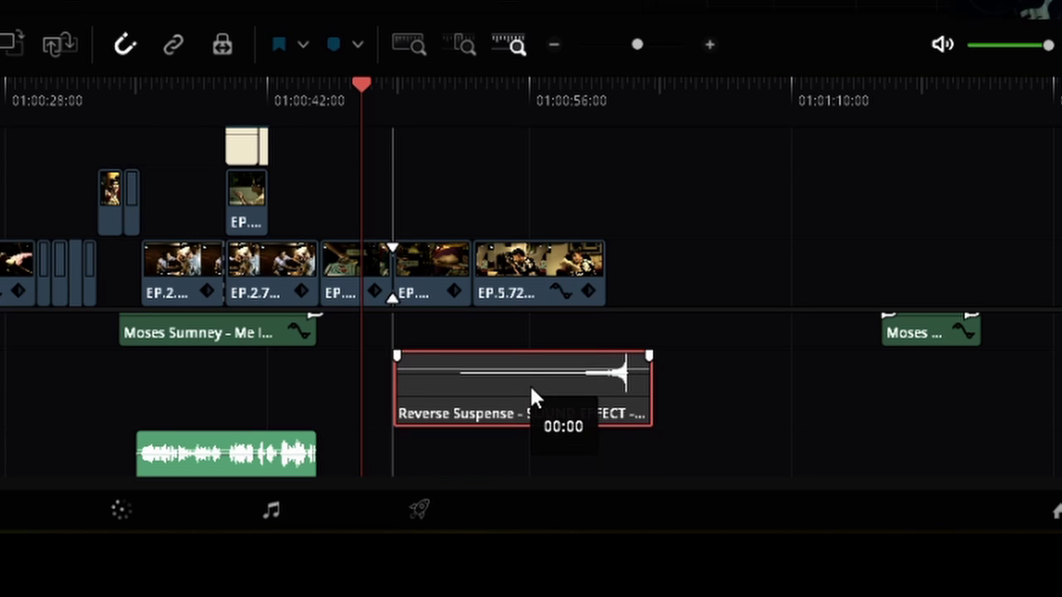
drag(530, 387, 529, 345)
scroll(643, 362, up, 3)
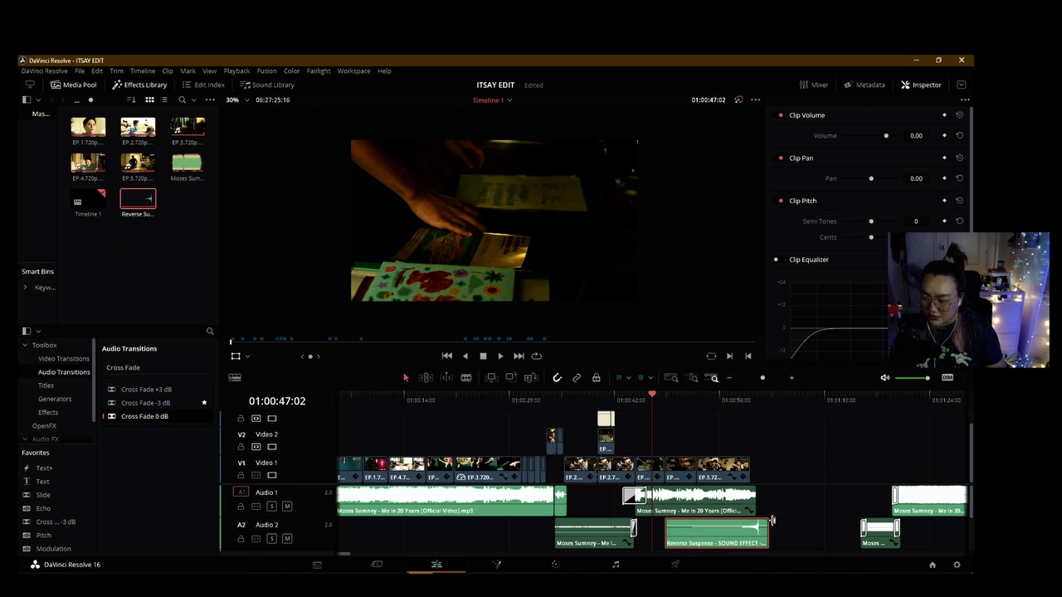
Step: Play the EP.5 clip's ending with the Reverse Suspense effect, shift the effect slightly earlier, and replay the passage
click(735, 401)
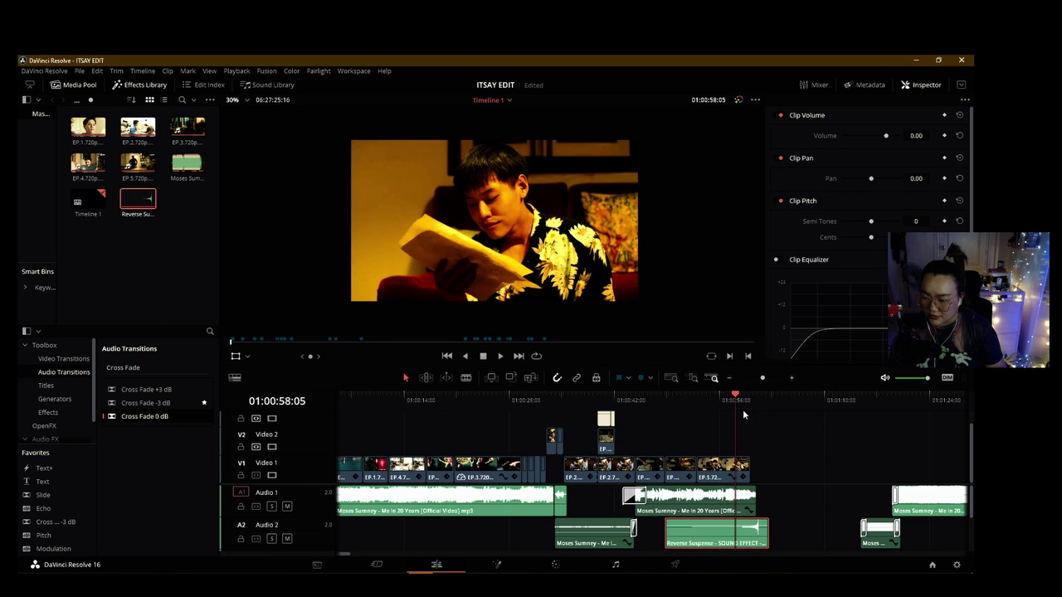
key(space)
scroll(812, 476, up, 3)
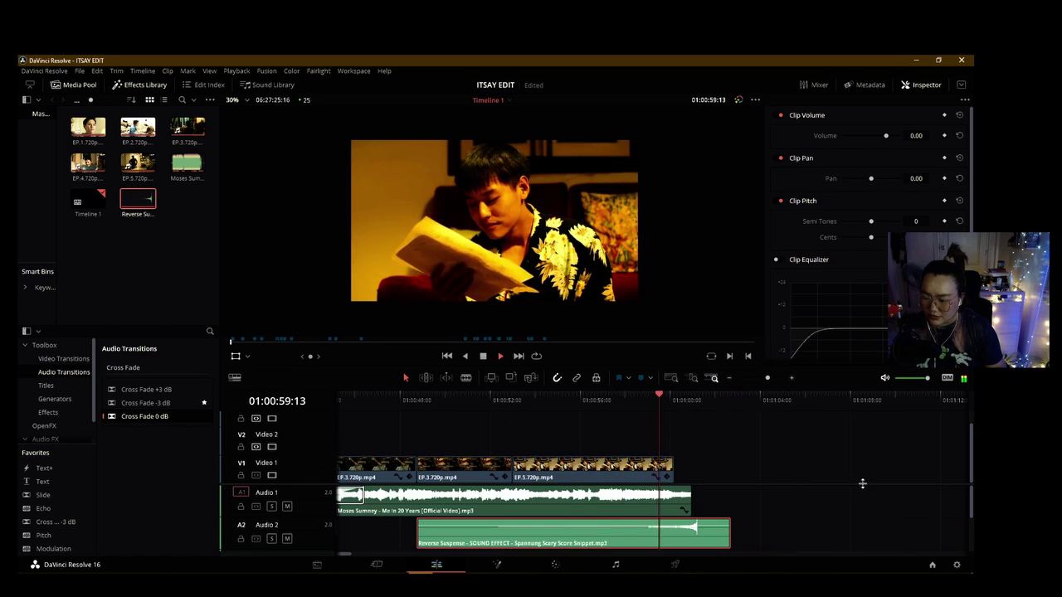
key(space)
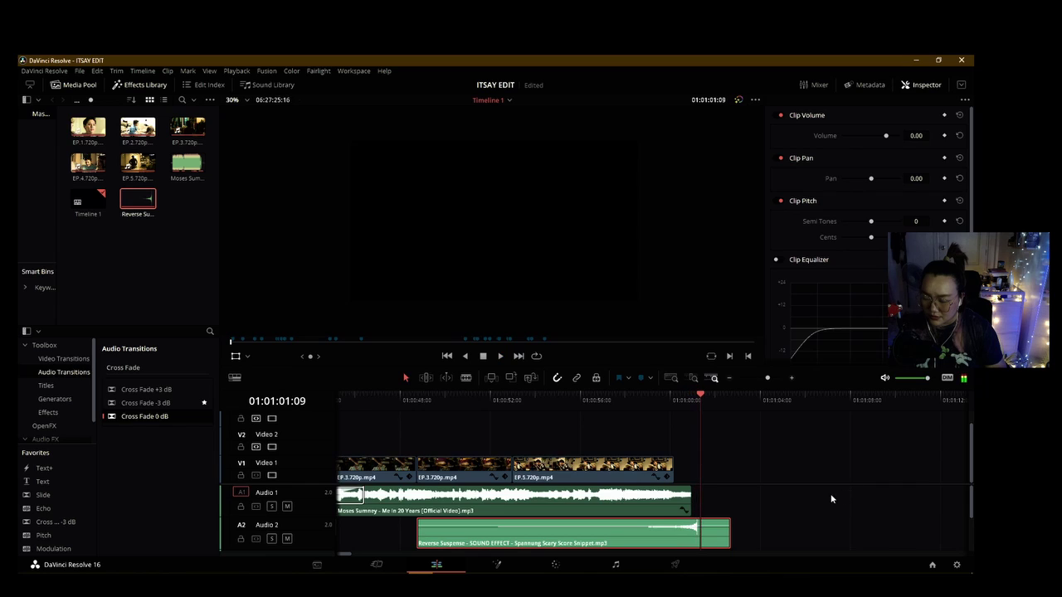
scroll(803, 497, up, 2)
drag(638, 534, 630, 535)
click(580, 398)
key(space)
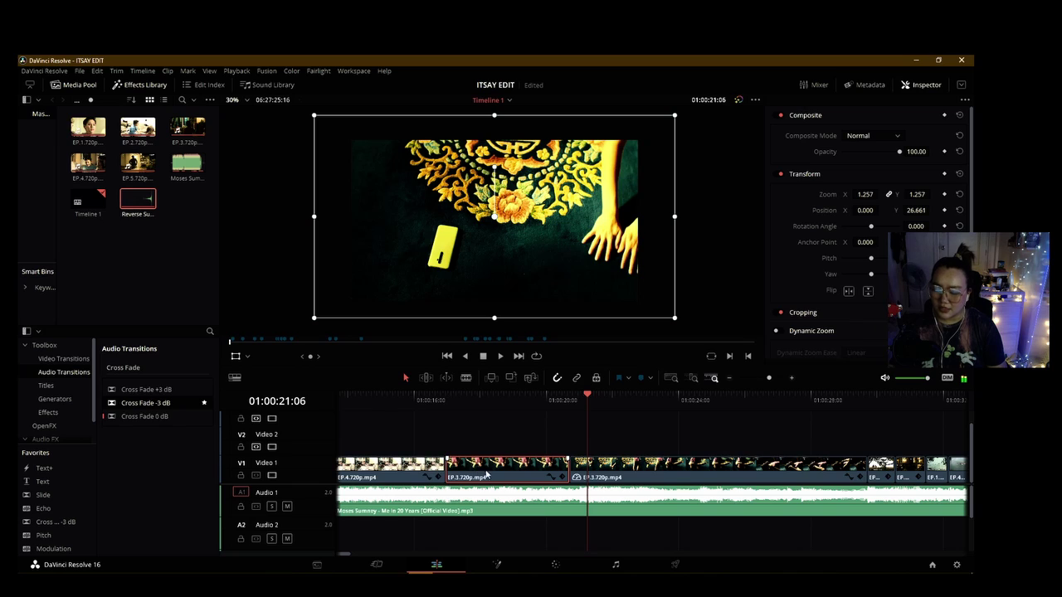
Step: Move the short EP.3 clip before the speed-changed EP.3 clip to Video 2, extend its start into earlier footage, and undo the last change
drag(487, 475, 357, 437)
drag(441, 446, 707, 445)
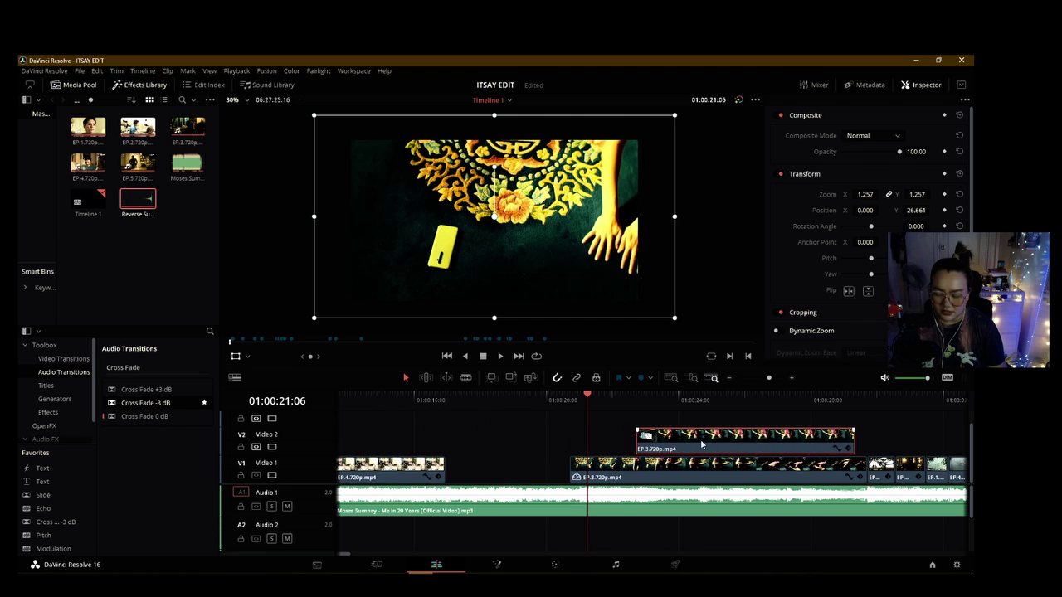
drag(641, 436, 378, 437)
drag(494, 443, 754, 443)
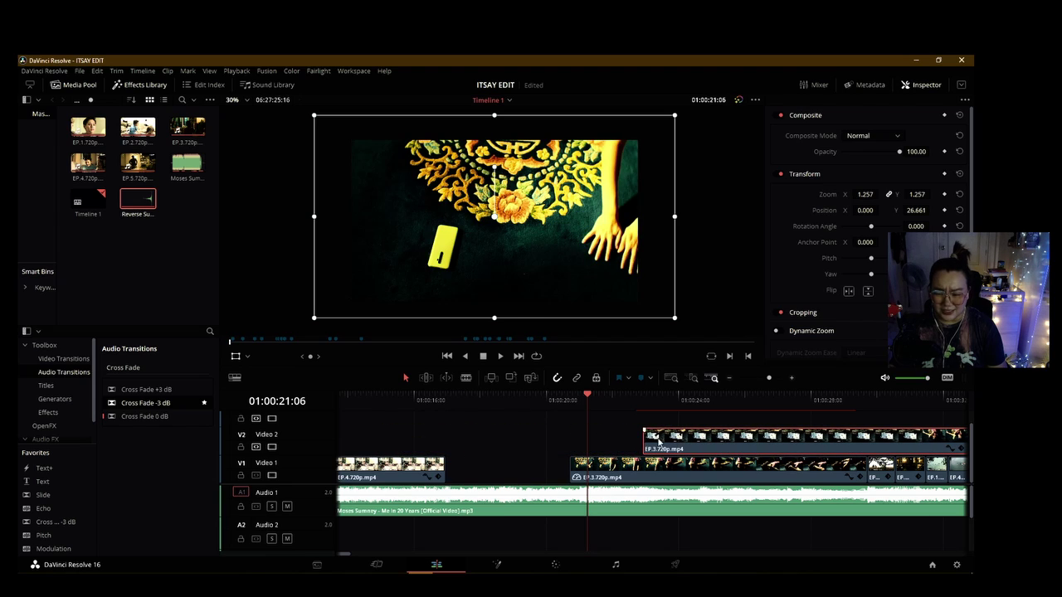
scroll(610, 458, down, 5)
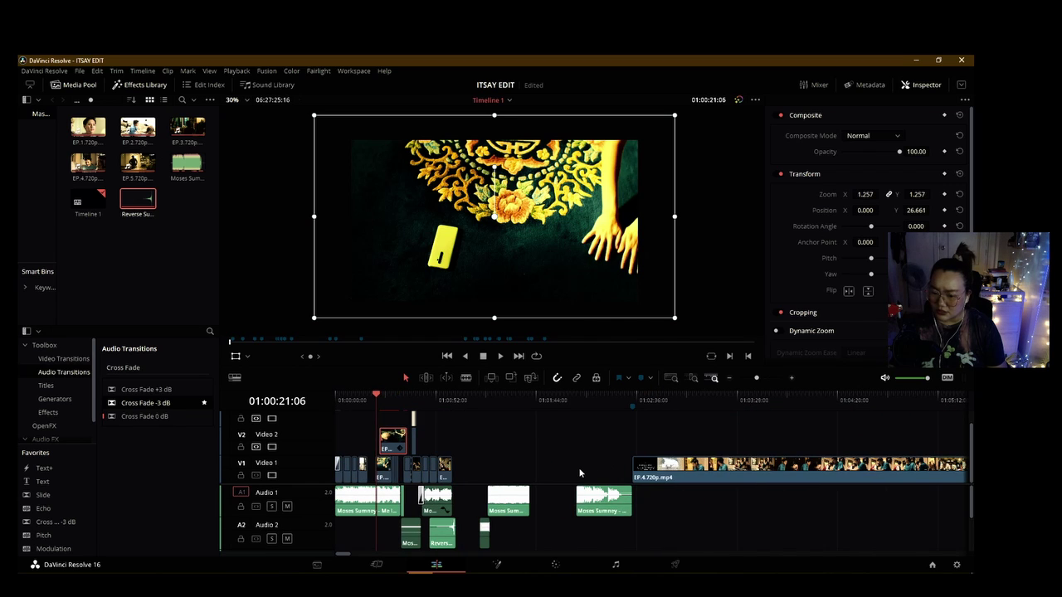
key(ctrl+z)
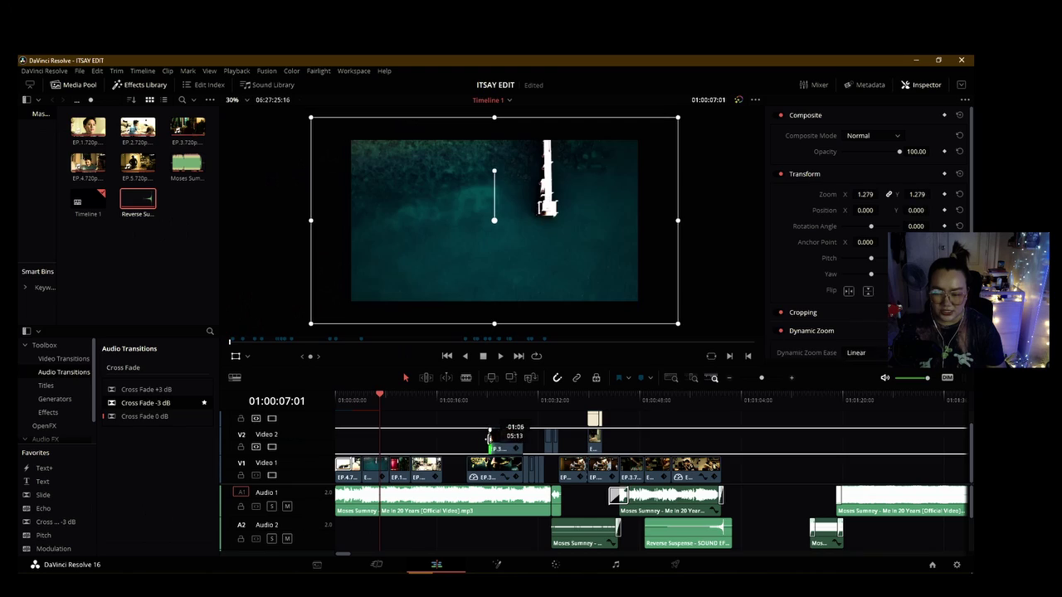
Step: Extend the Video 2 EP.3 clip's start further, fit an earlier portion into the Video 1 gap after the EP.4 clip, and play it
drag(486, 433, 362, 434)
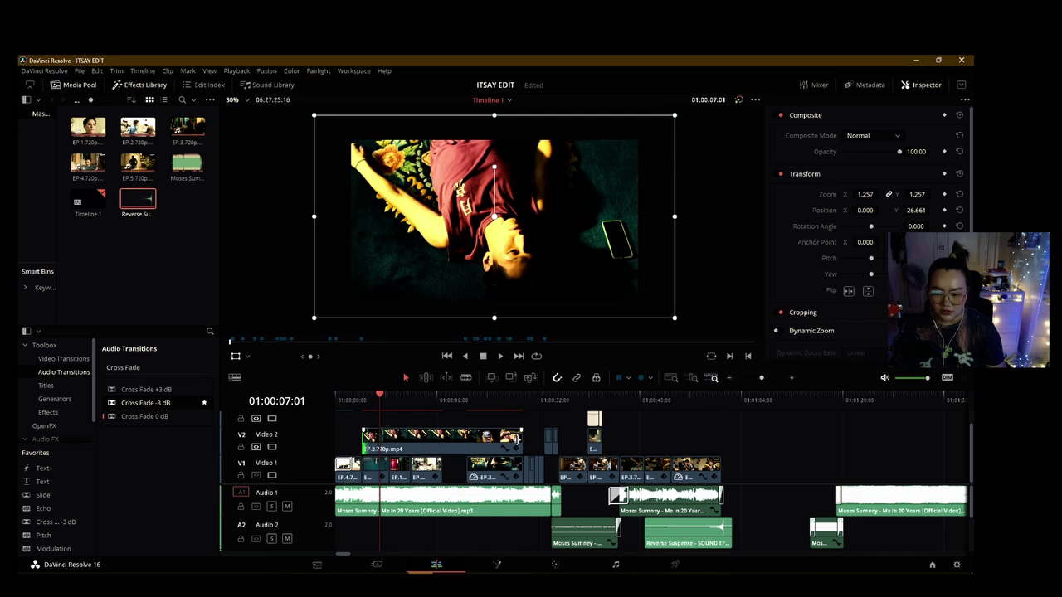
mouse_move(452, 436)
mouse_down()
mouse_move(378, 441)
mouse_move(503, 437)
mouse_move(432, 437)
mouse_move(443, 438)
mouse_up()
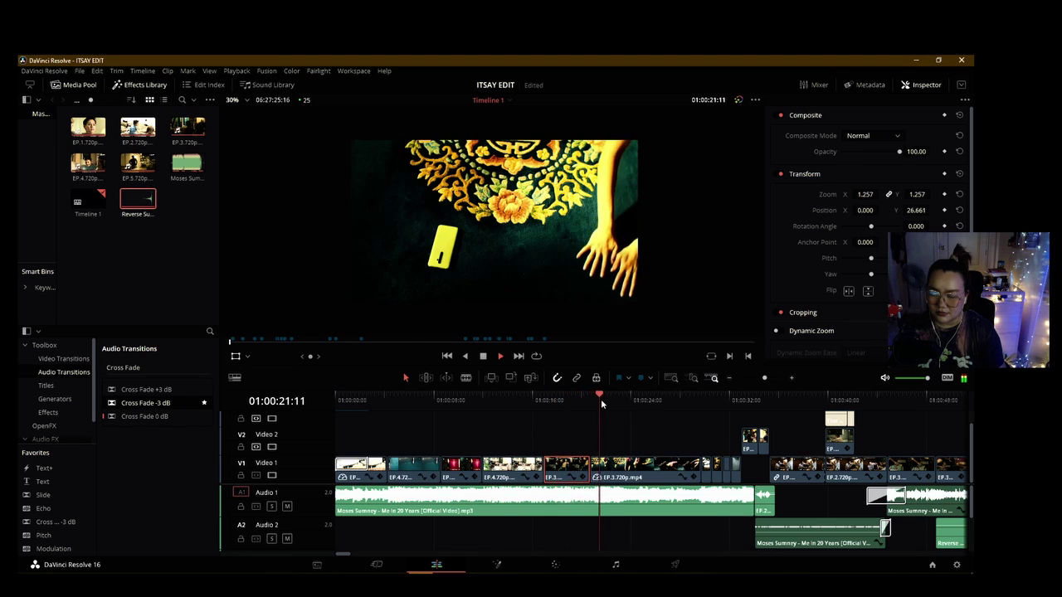
key(space)
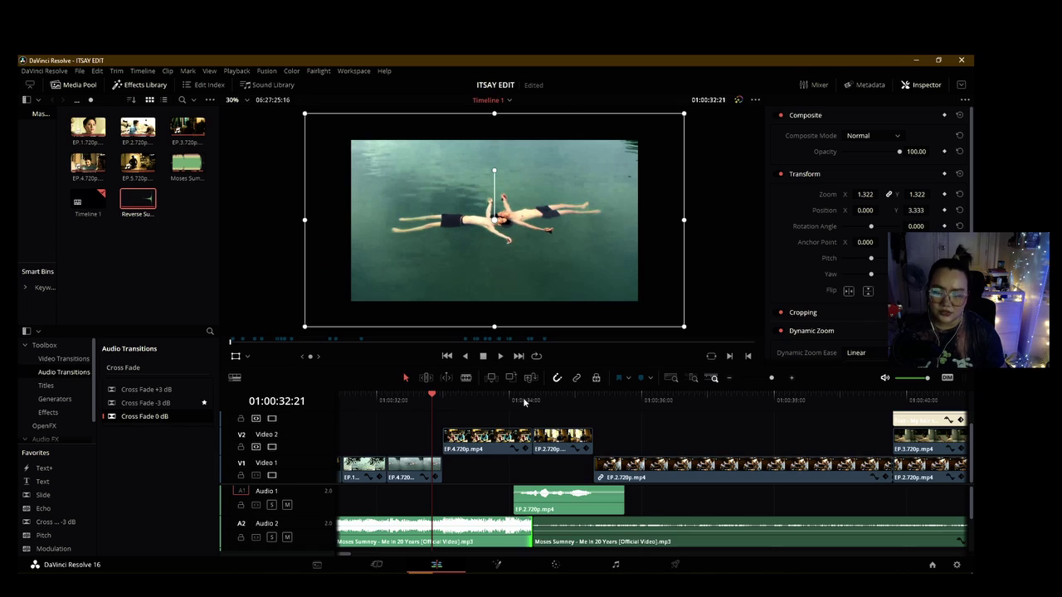
Step: Try a Cross Dissolve on the Video 2 cut between the EP.4 and EP.2 clips and play it from about 01:00:34
click(524, 401)
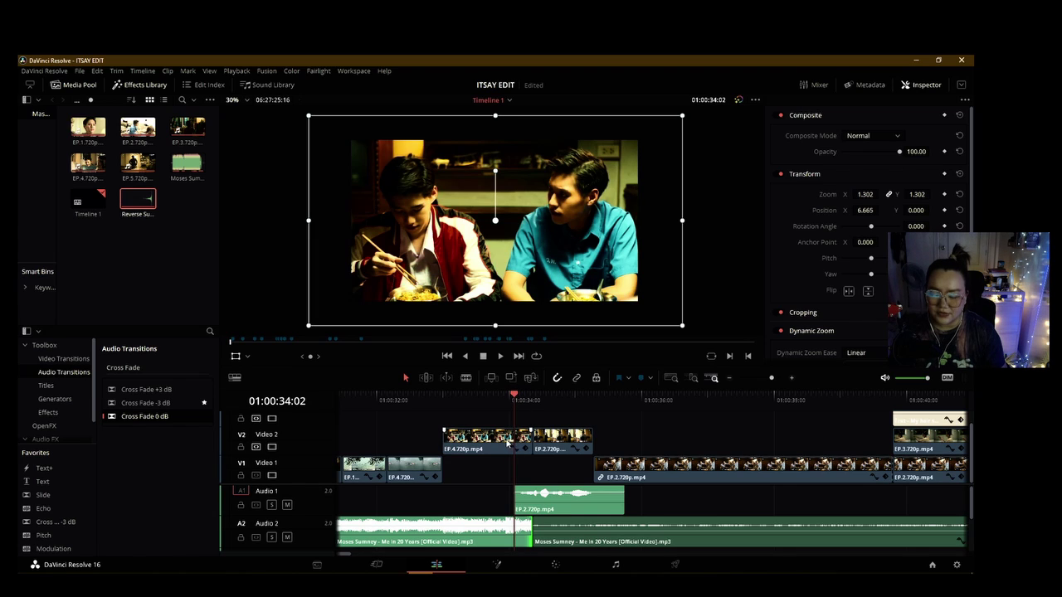
key(space)
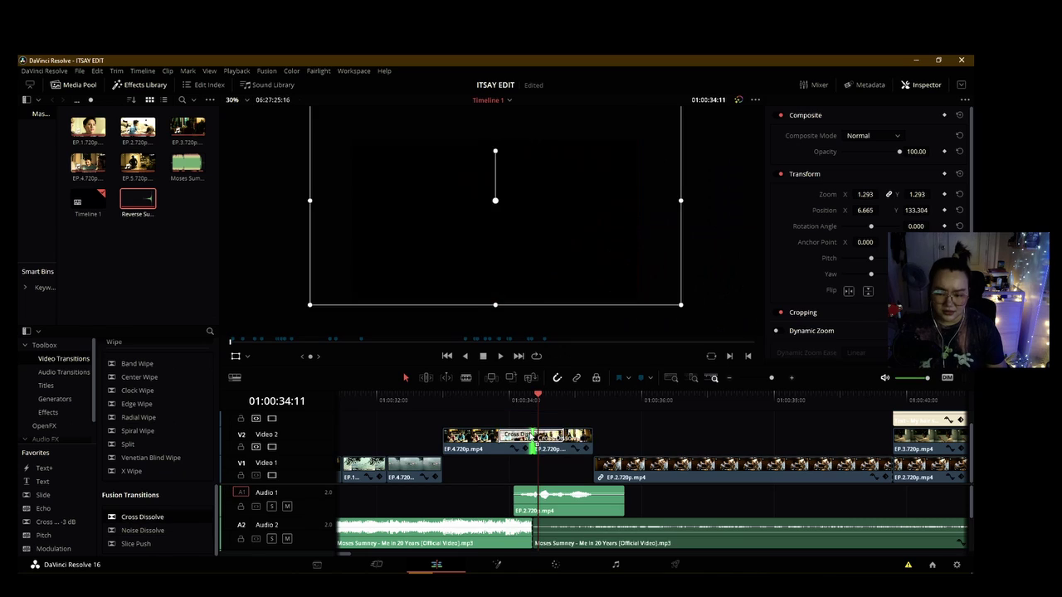
click(520, 402)
key(ctrl+equal)
key(space)
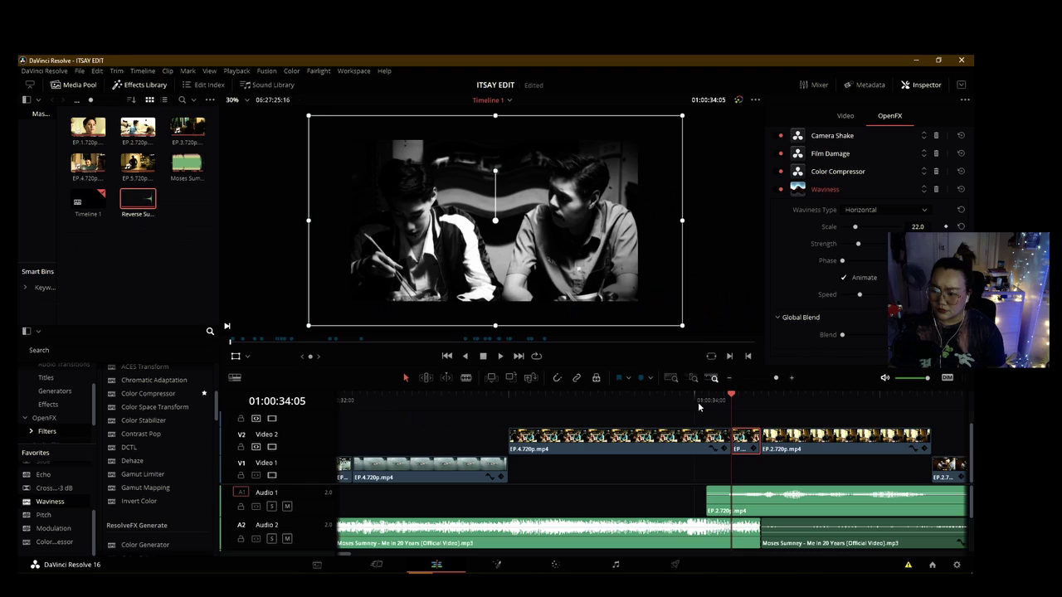
Step: Replay the short Video 2 EP.4 piece with its Camera Shake, Film Damage, Color Compressor and Waviness effects
key(space)
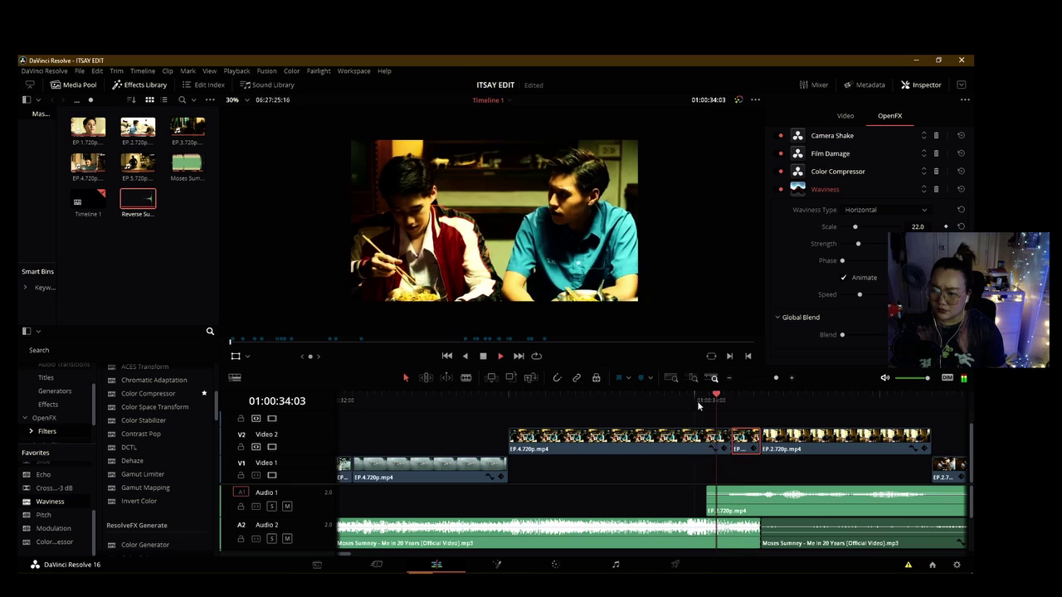
click(727, 395)
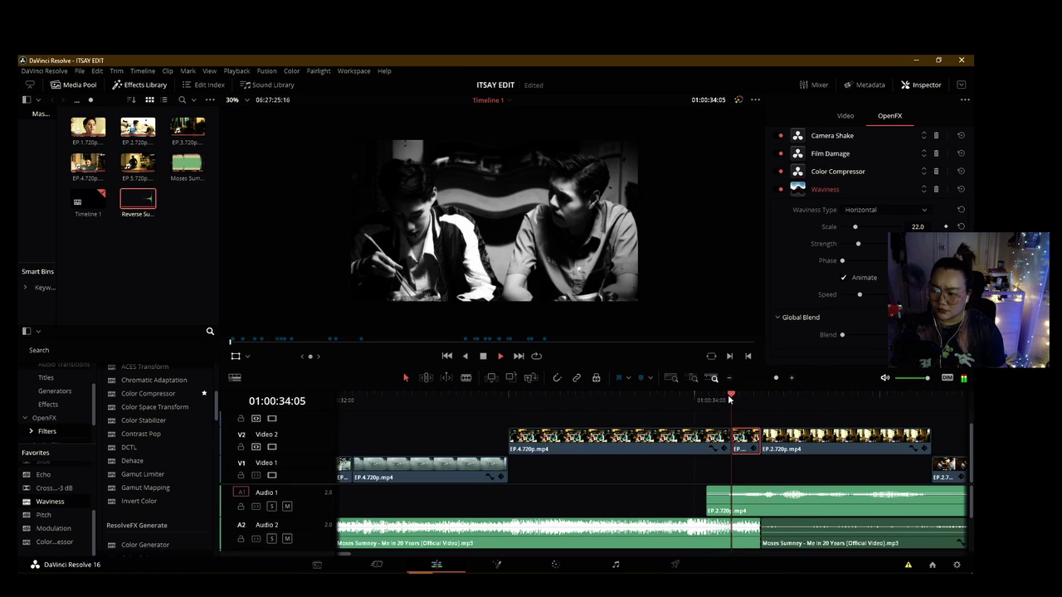
click(694, 398)
key(space)
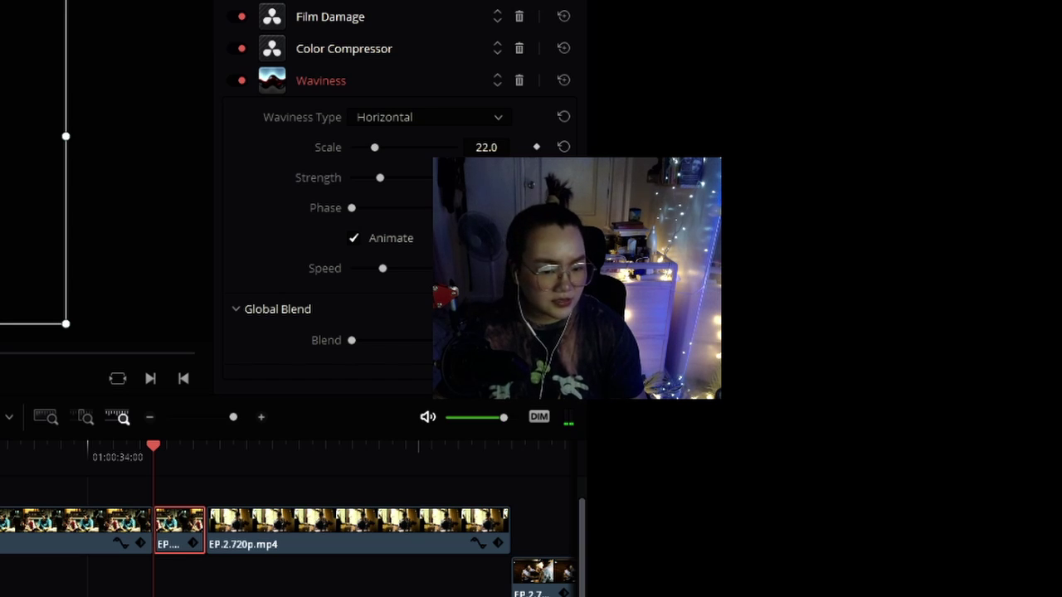
Step: Switch to Firefox and search Google for a bzz electric sound
mouse_move(78, 571)
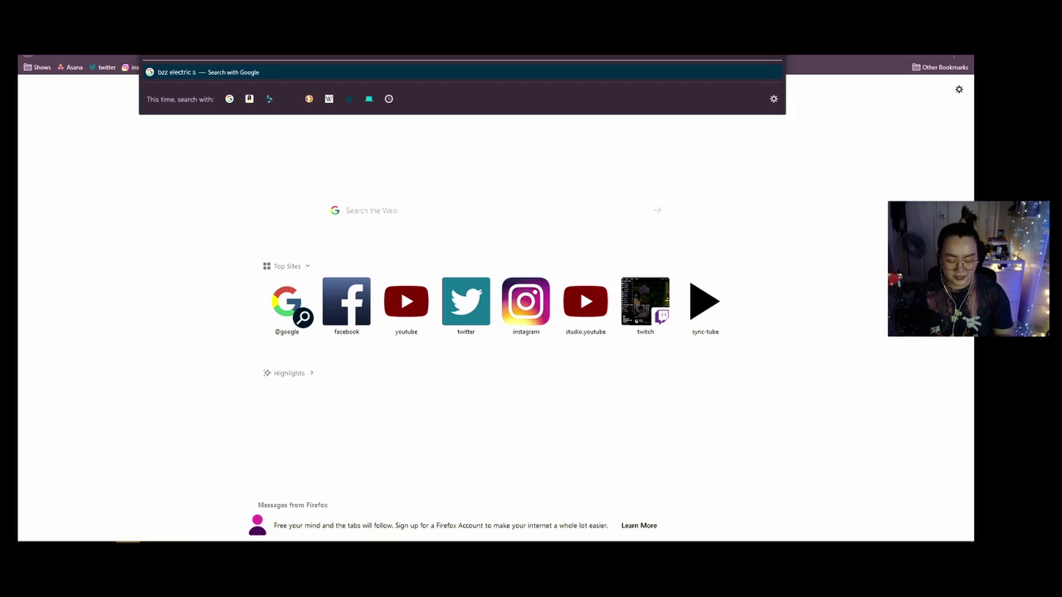
key(Return)
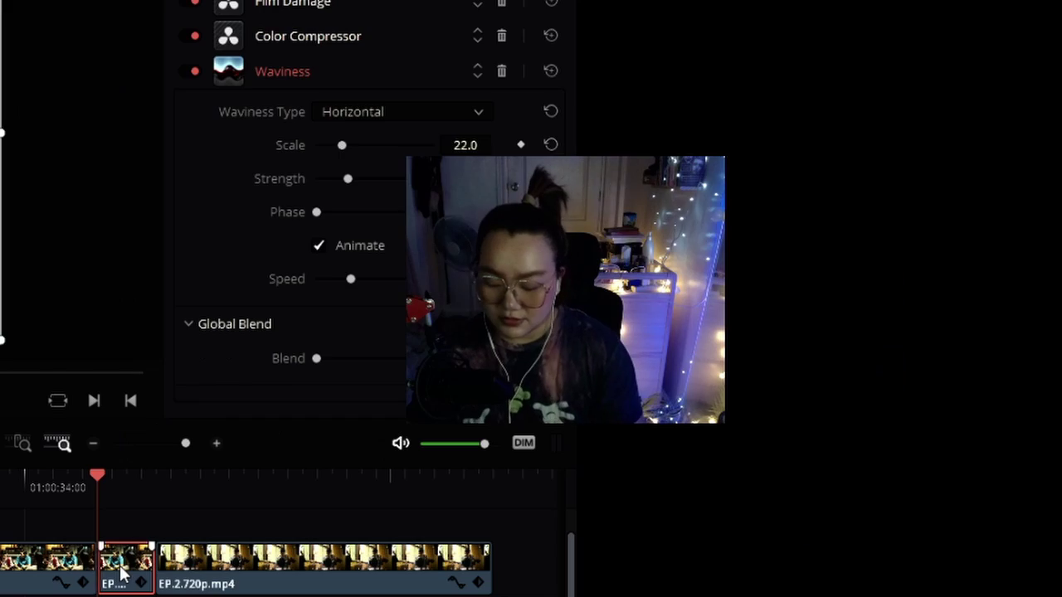
Step: Replace the short effects-treated EP.4 piece on Video 2 with the glitch effect video at 01:00:34:05, fitted to the gap
key(BackSpace)
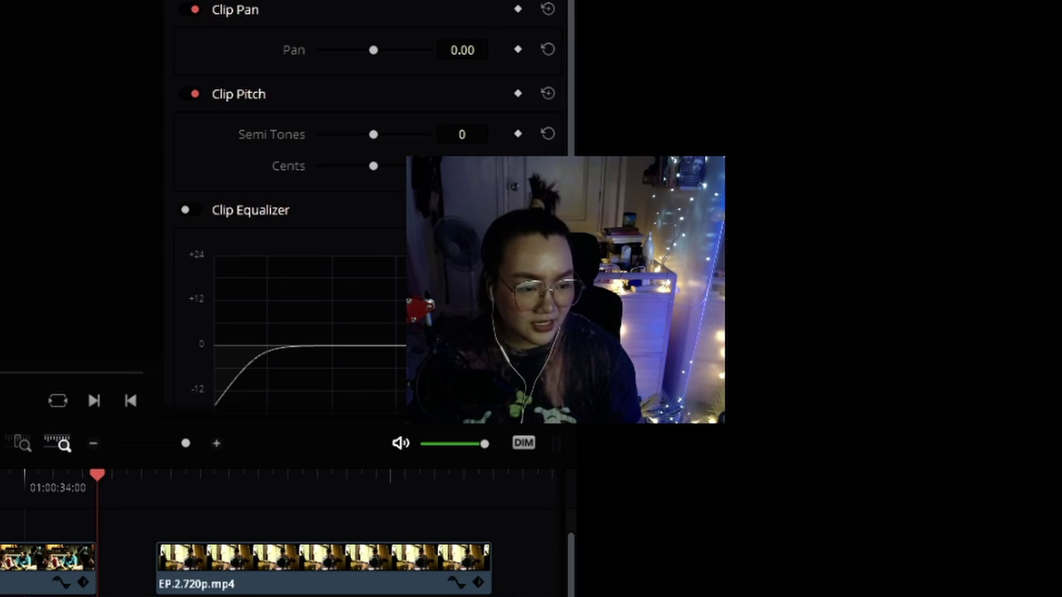
key(alt+Tab)
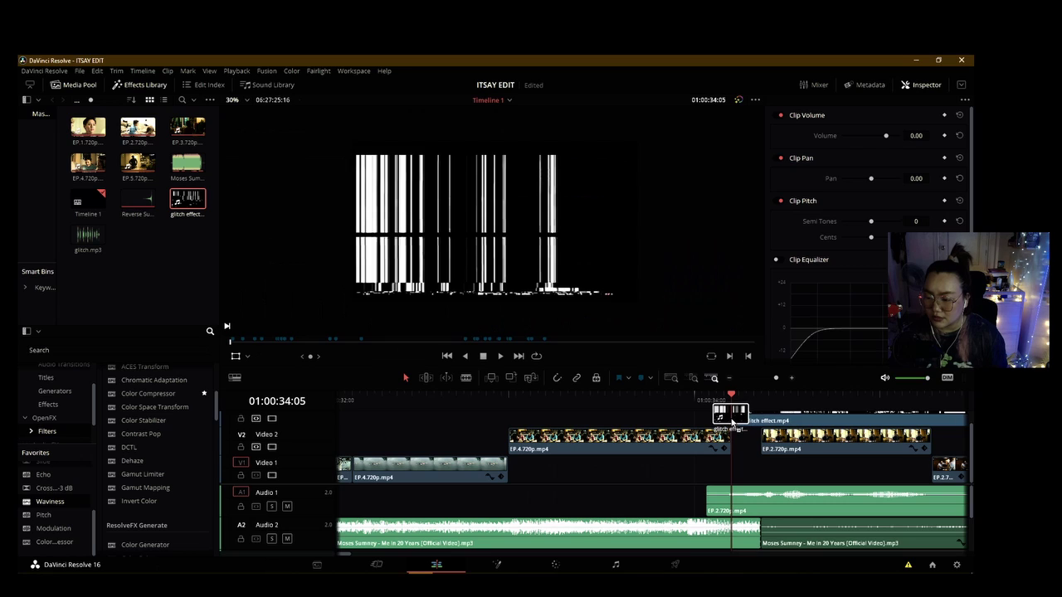
drag(730, 417, 732, 419)
scroll(622, 466, down, 2)
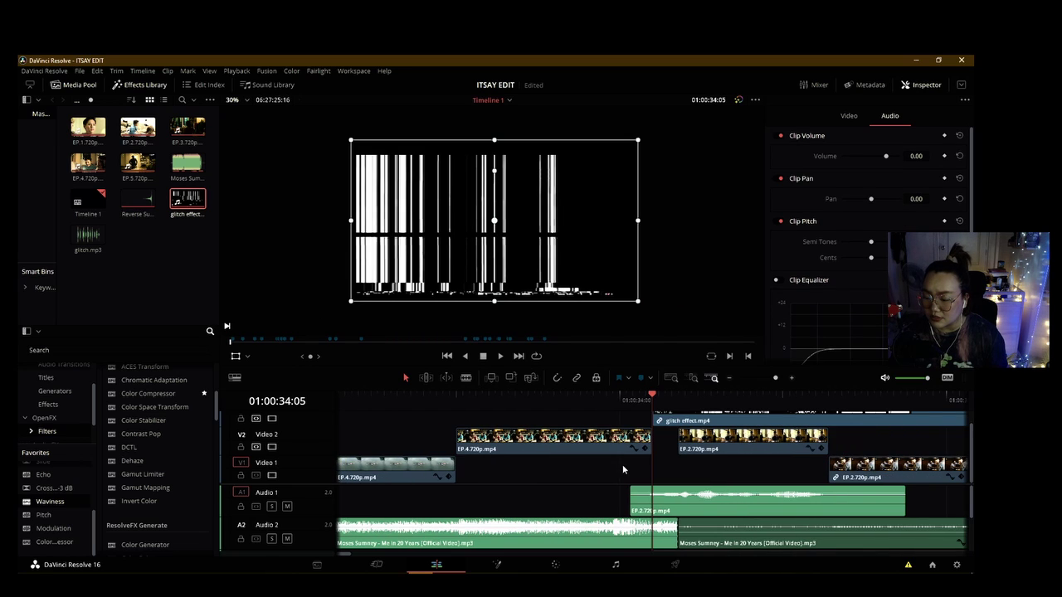
scroll(688, 527, down, 2)
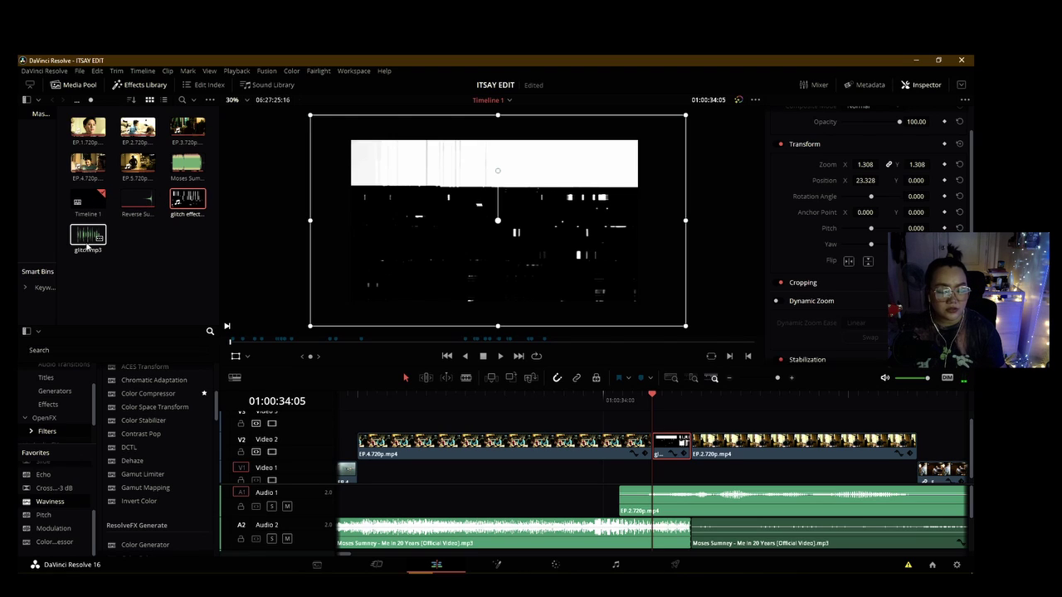
Step: Place glitch.mp3 on Audio 5, play it, and align and trim one of its bursts to the Video 2 glitch effect clip
drag(83, 238, 699, 561)
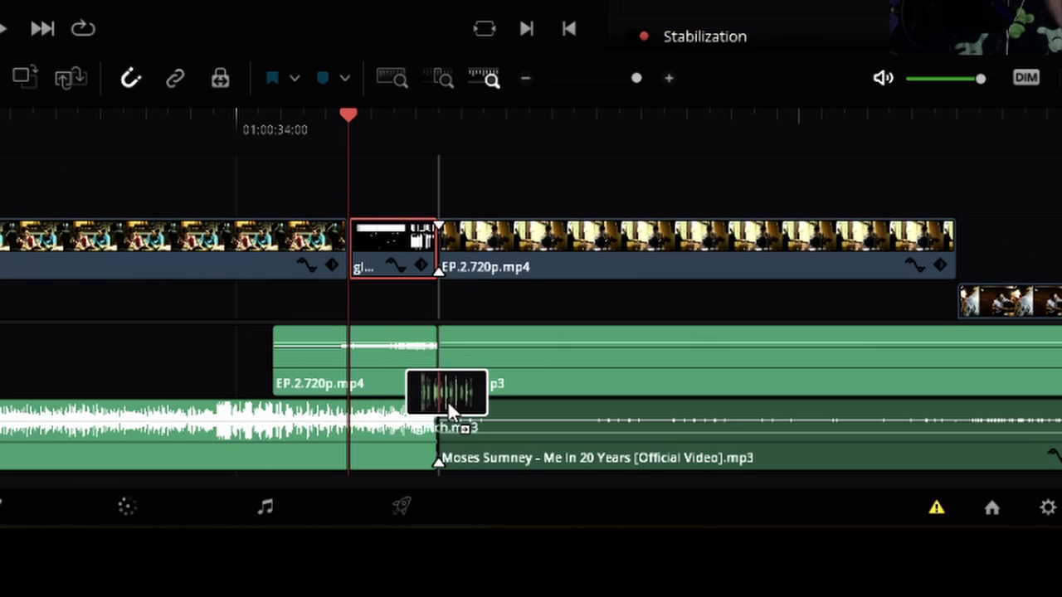
drag(466, 516, 0, 345)
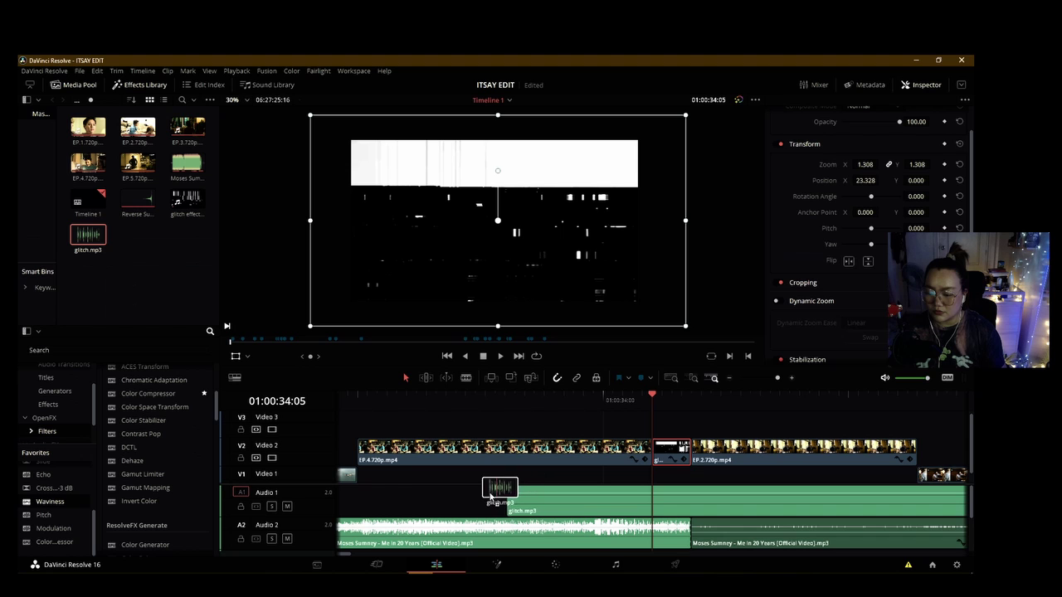
drag(490, 496, 228, 313)
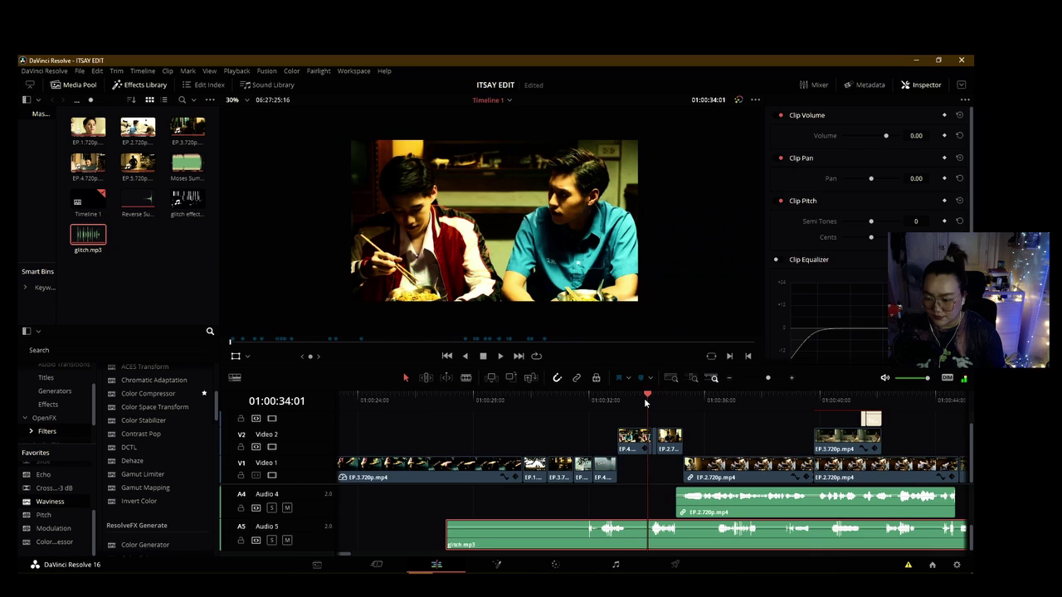
key(space)
key(space)
drag(712, 535, 690, 535)
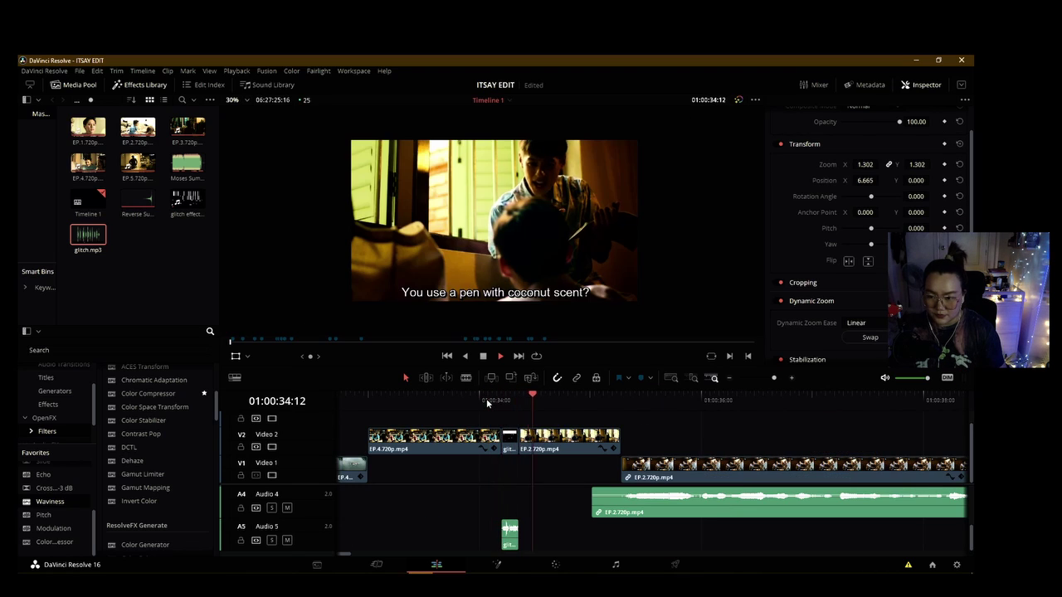
Step: Play past the glitch clip on Video 2 and move the playhead to the EP.2 clip near the end of the timeline
key(space)
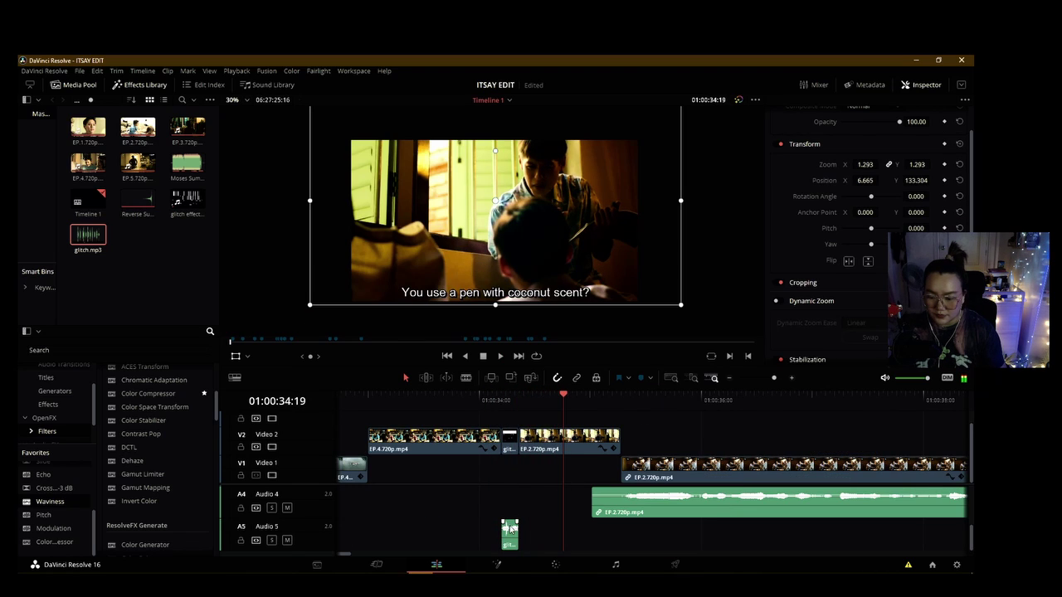
scroll(584, 497, up, 3)
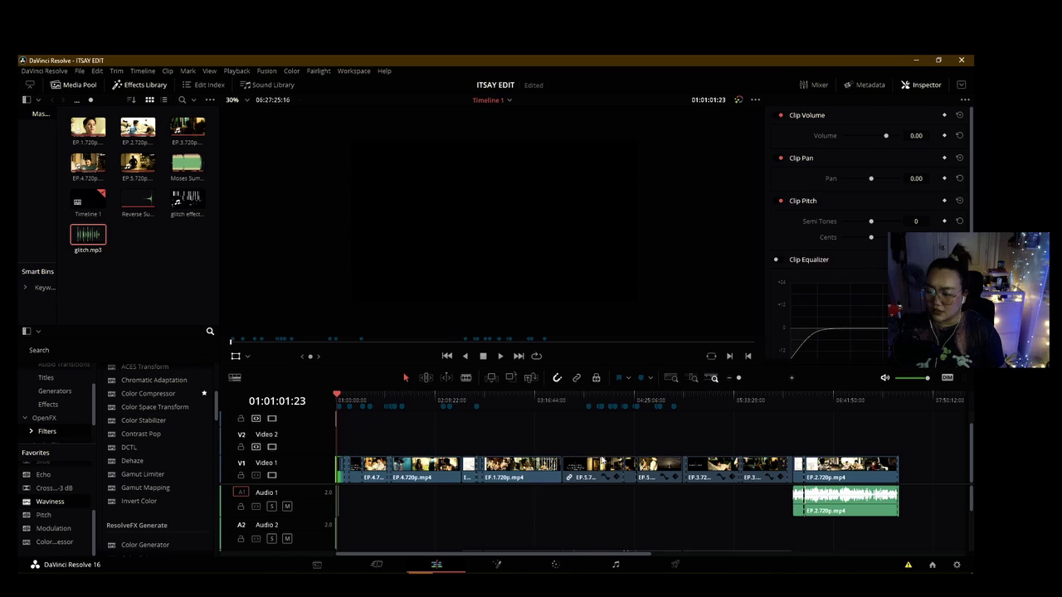
click(872, 401)
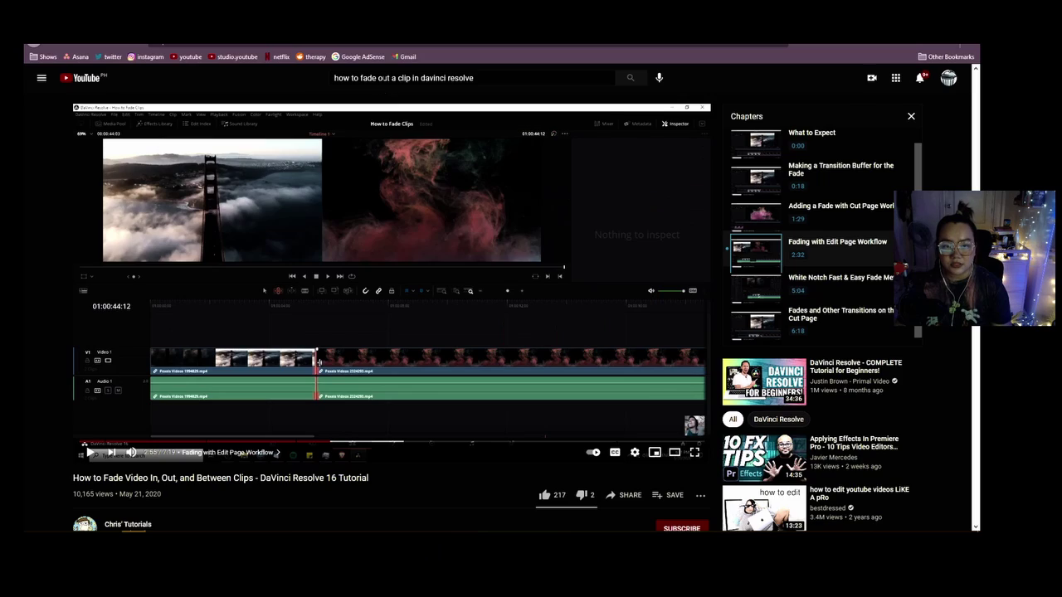
Step: Switch to YouTube in the browser, search for underwater sounds, and browse the videos
double_click(384, 78)
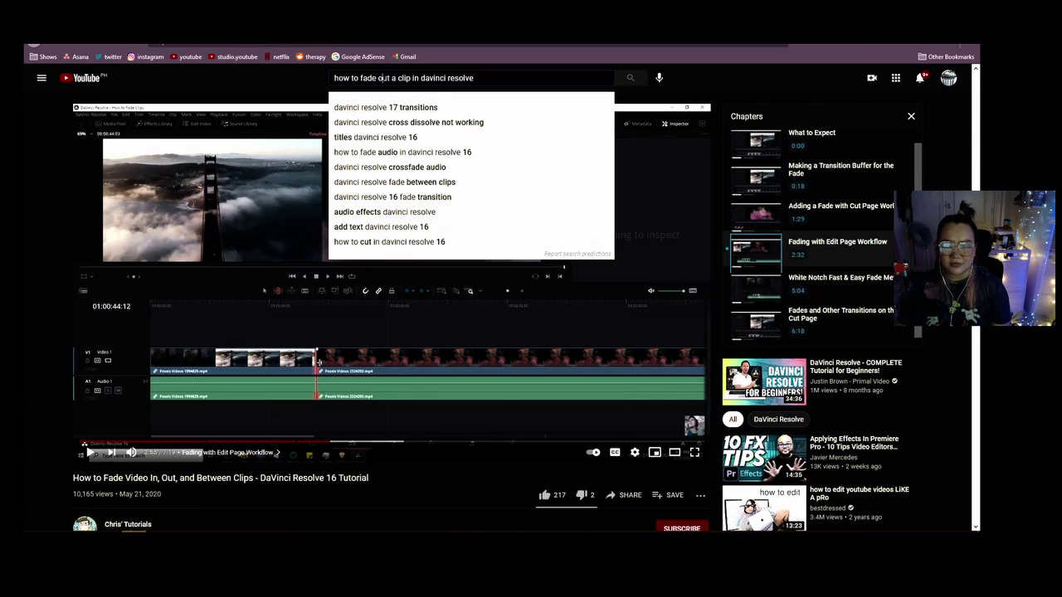
text(underwater sounds)
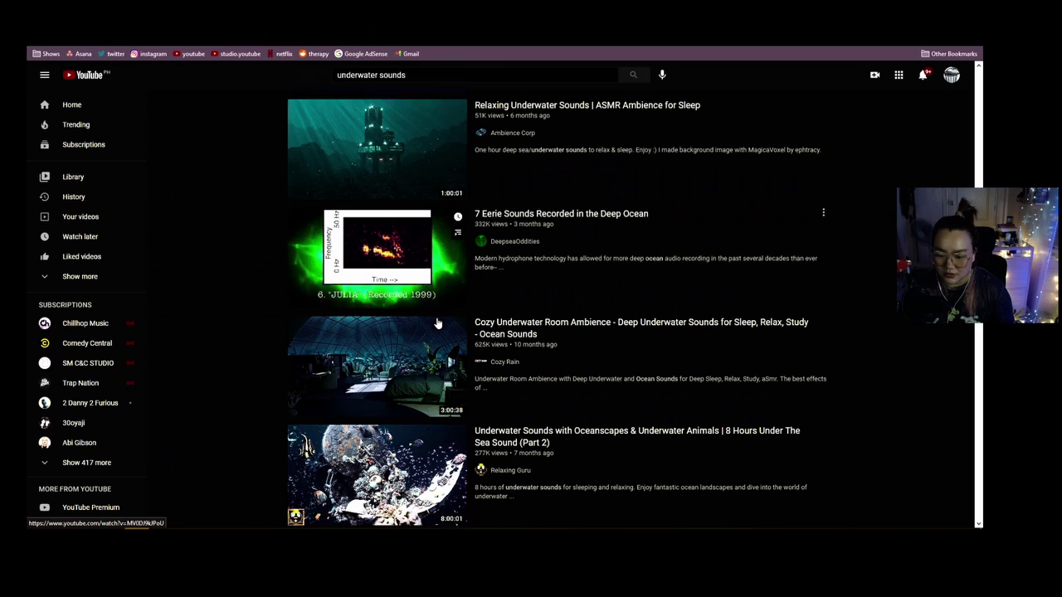
scroll(437, 323, down, 3)
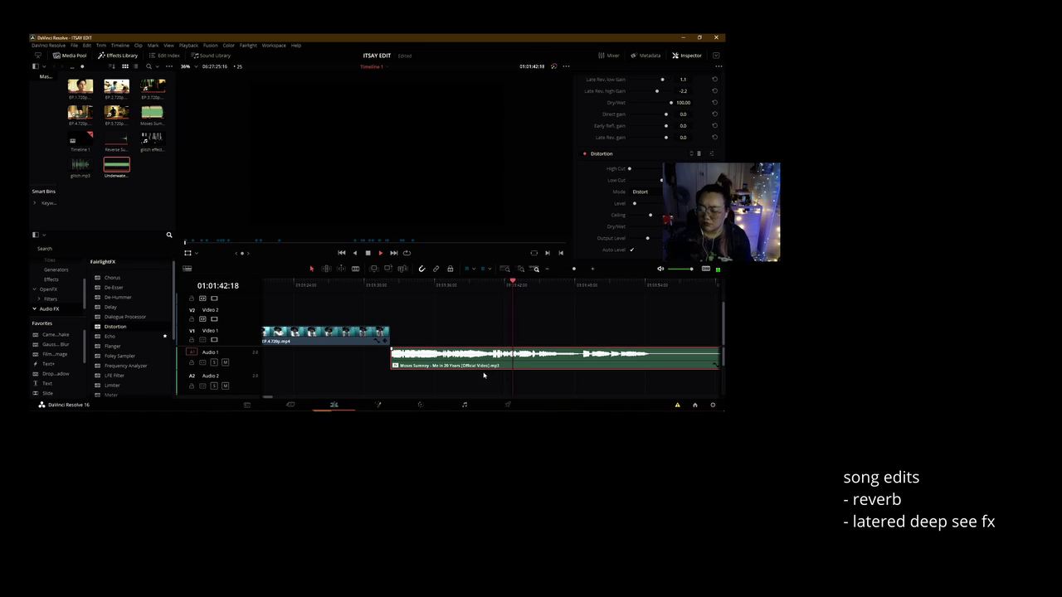
Step: Review the underwater EP.4 clips on Video 1 leading into the effects-treated Moses Sumney song segment on Audio 1
key(ctrl+minus)
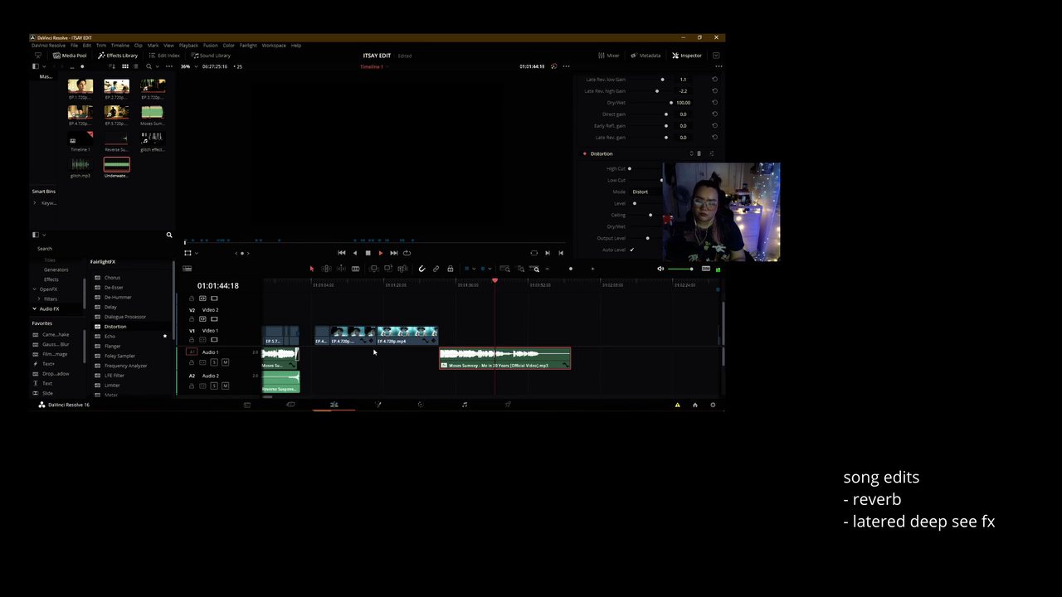
click(366, 286)
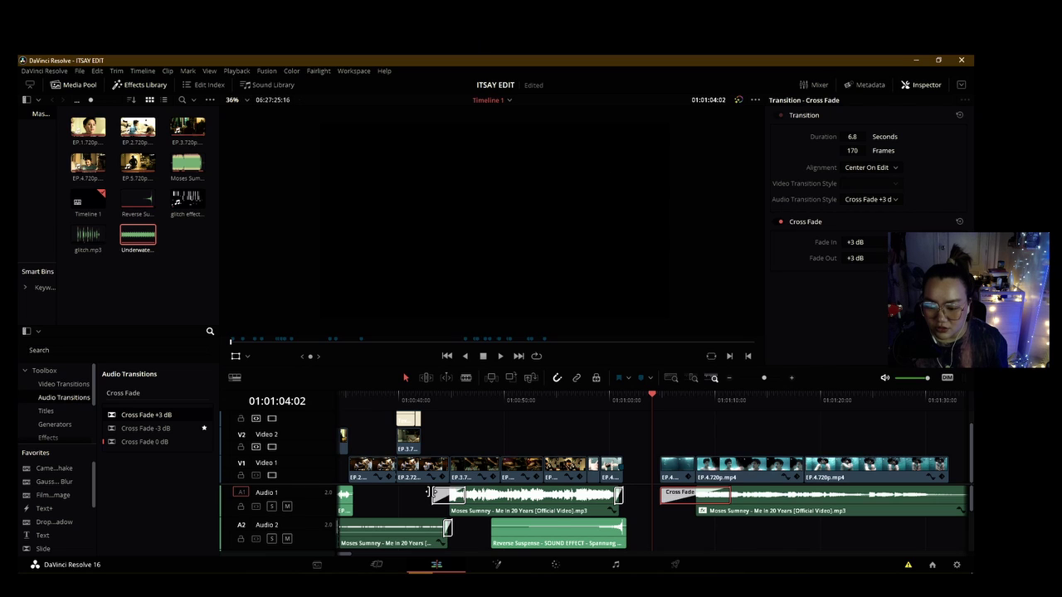
key(ctrl+minus)
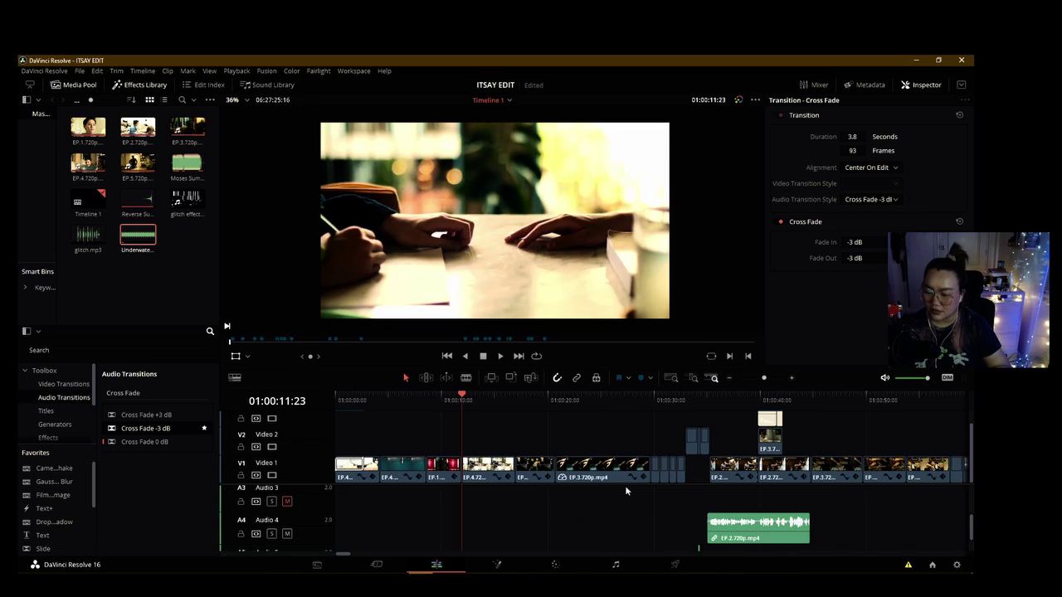
Step: Scrub through the opening EP.4 and EP.1 clips on Video 1 to check the start of the edit
scroll(736, 494, up, 3)
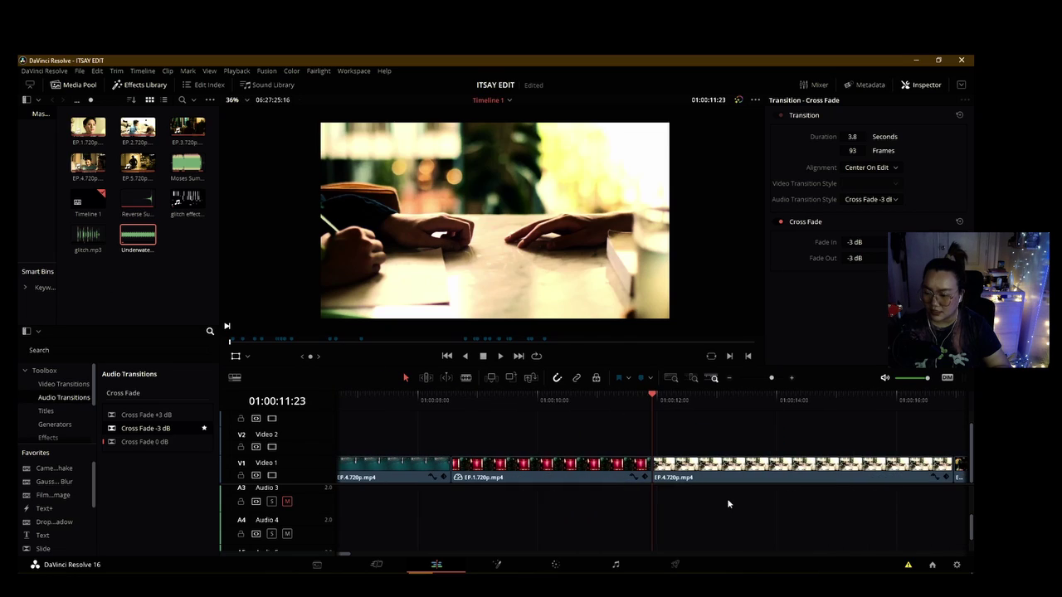
scroll(695, 504, down, 10)
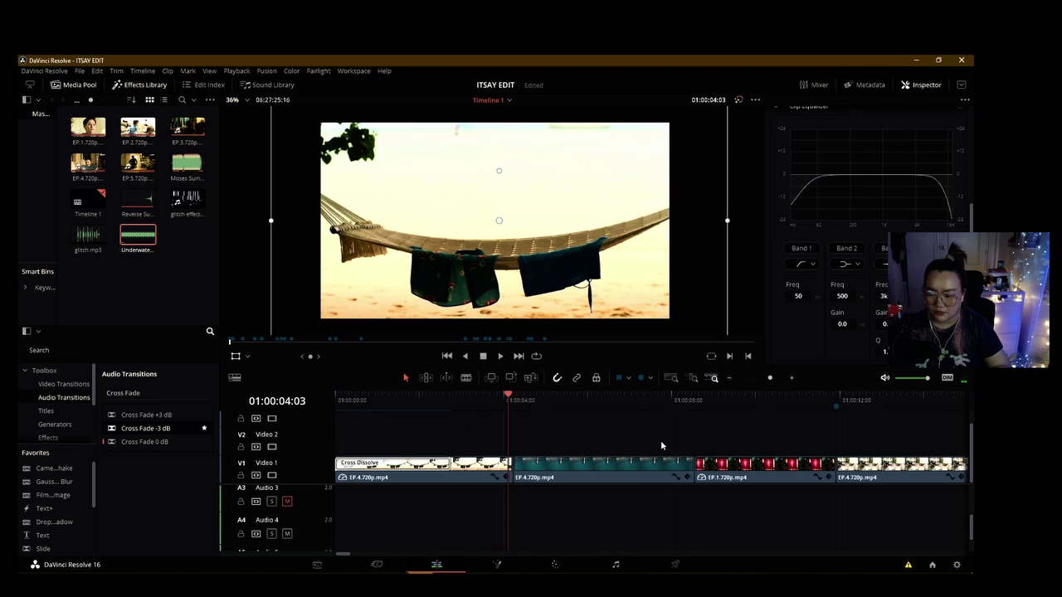
drag(639, 407, 656, 443)
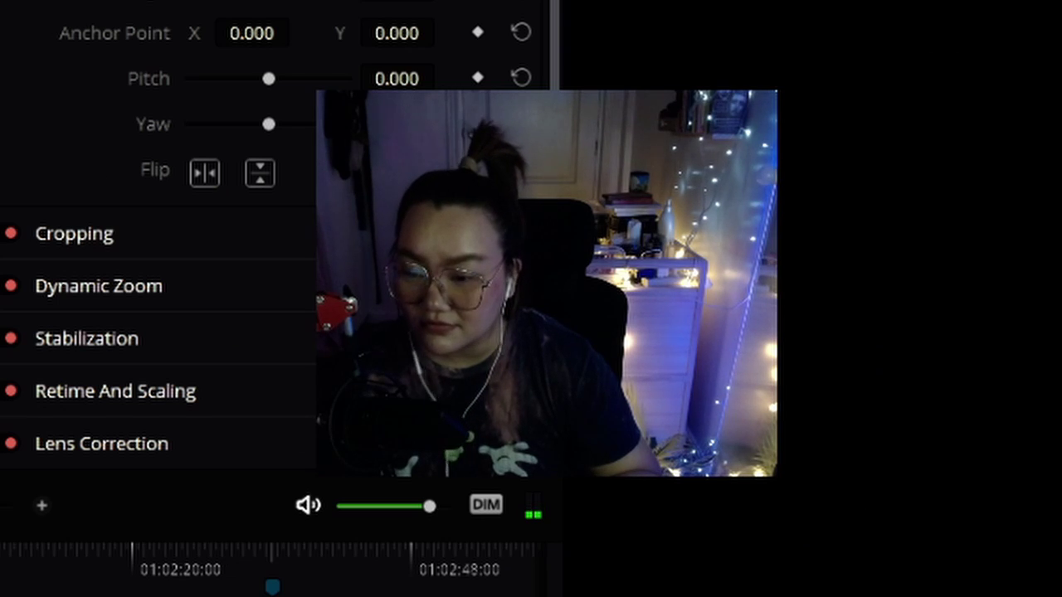
Step: Check the underwater EP.4 close-up at 01:01:11:15 and the clips just after it
click(584, 401)
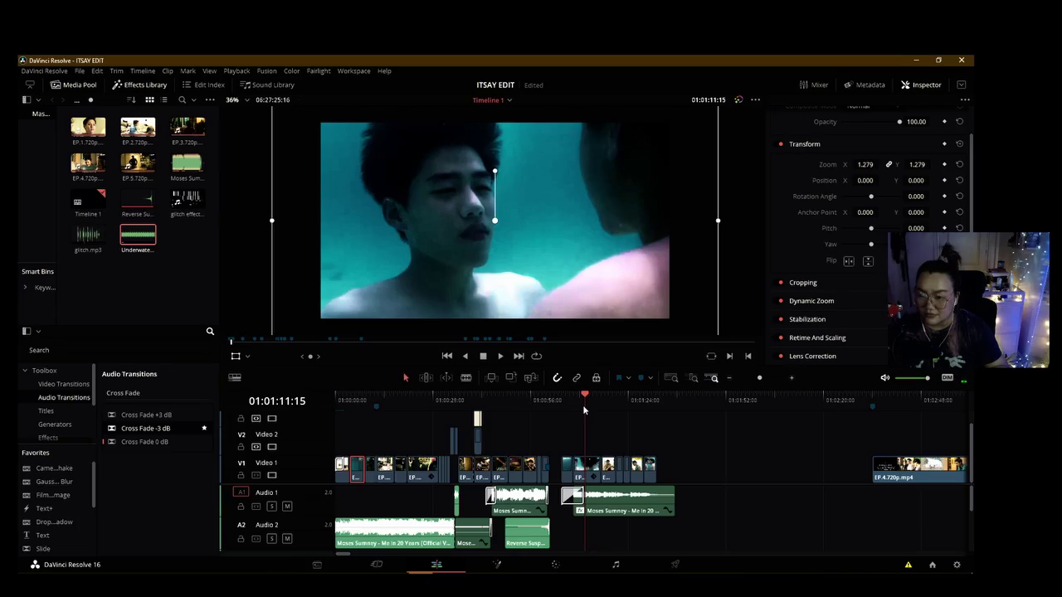
click(602, 403)
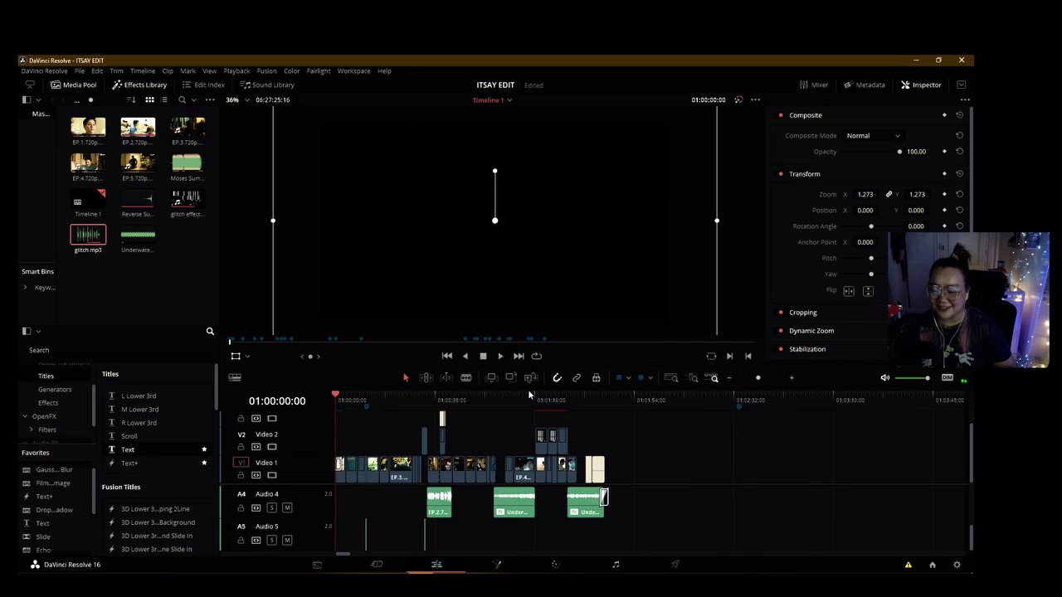
click(522, 396)
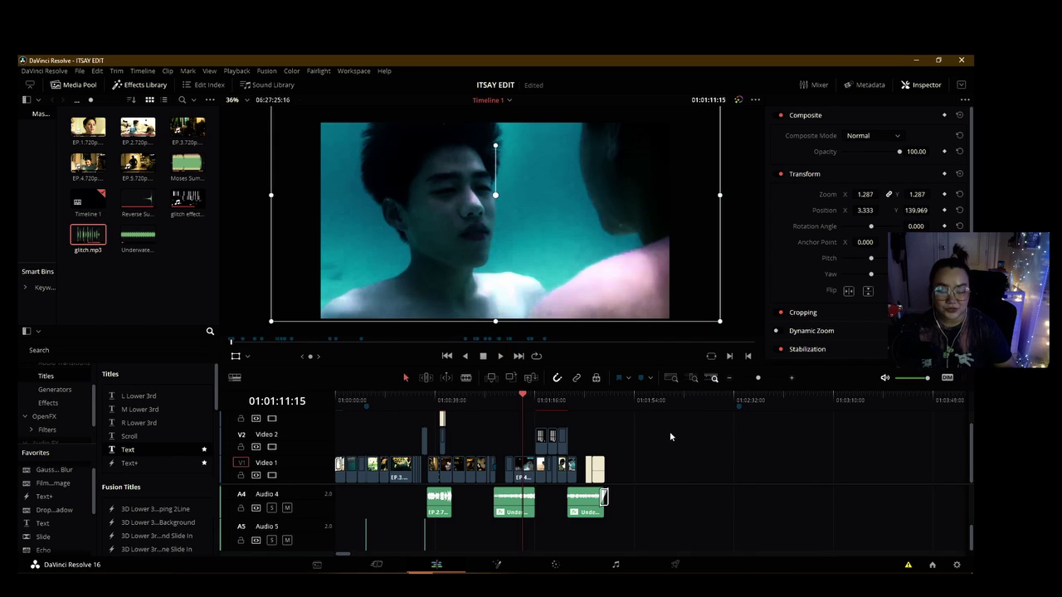